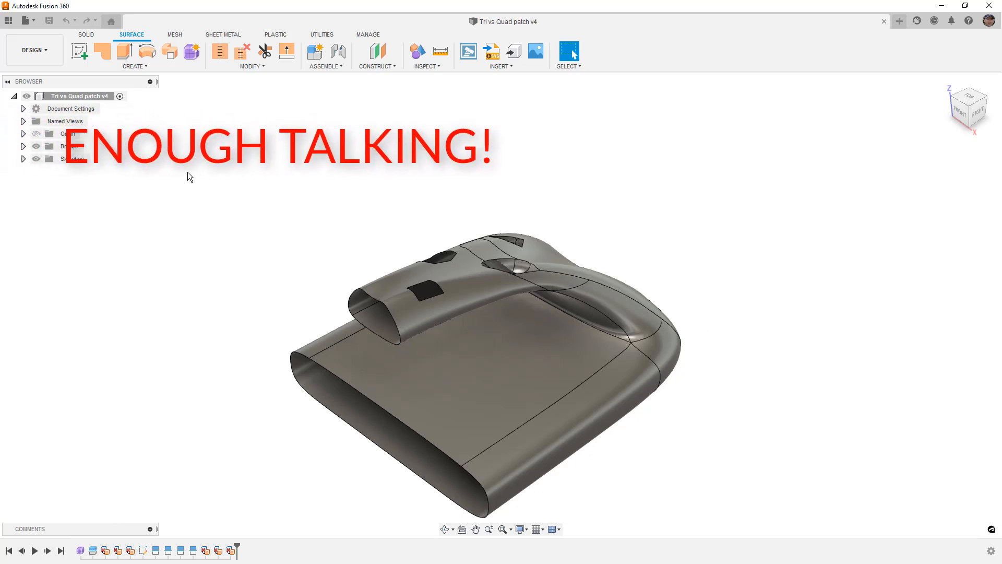
- Show the hidden Body1 so both halves of the model are displayed from above
{"action": "middle_click_drag", "start_coordinate": [720, 216], "coordinate": [706, 244], "text": "shift"}
{"action": "left_click", "coordinate": [967, 113]}
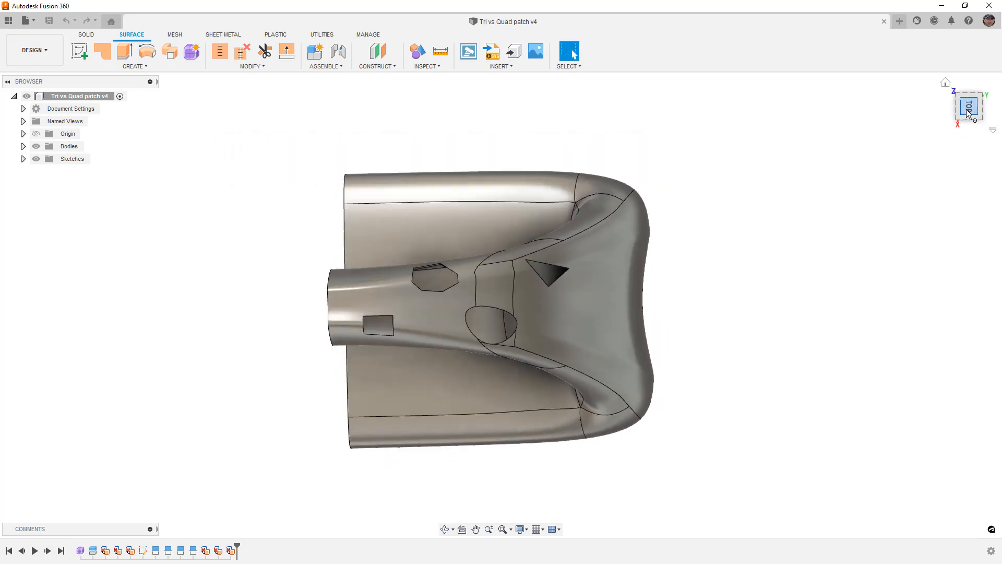
{"action": "left_click", "coordinate": [23, 146]}
{"action": "left_click", "coordinate": [45, 159]}
{"action": "middle_click_drag", "start_coordinate": [273, 462], "coordinate": [380, 446]}
- Open the base form feature to examine its surface layout, and finish the form without editing it
{"action": "double_click", "coordinate": [81, 550]}
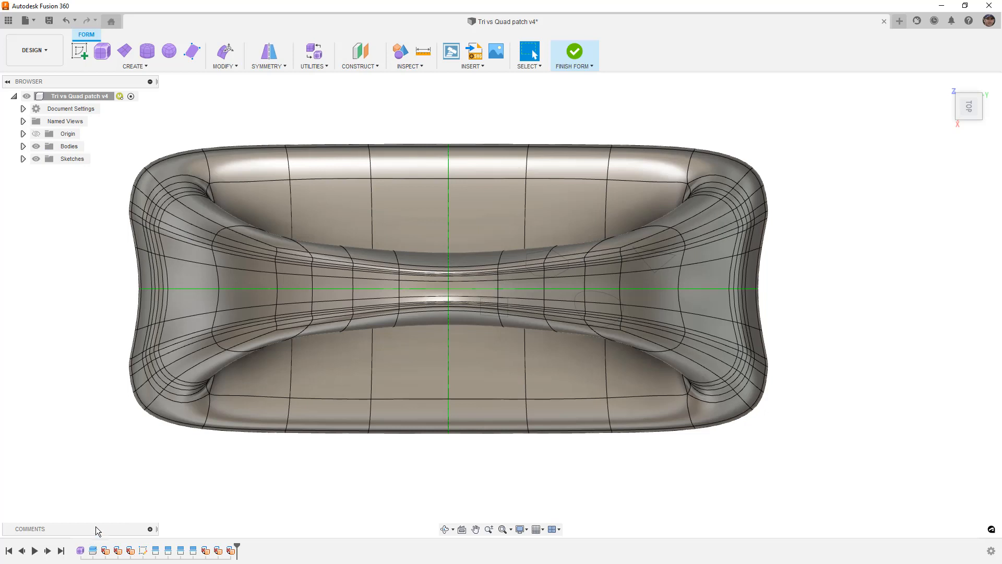
{"action": "left_click", "coordinate": [584, 60]}
{"action": "left_click", "coordinate": [609, 273]}
{"action": "middle_click_drag", "start_coordinate": [609, 273], "coordinate": [628, 361], "text": "shift"}
{"action": "left_click", "coordinate": [622, 282]}
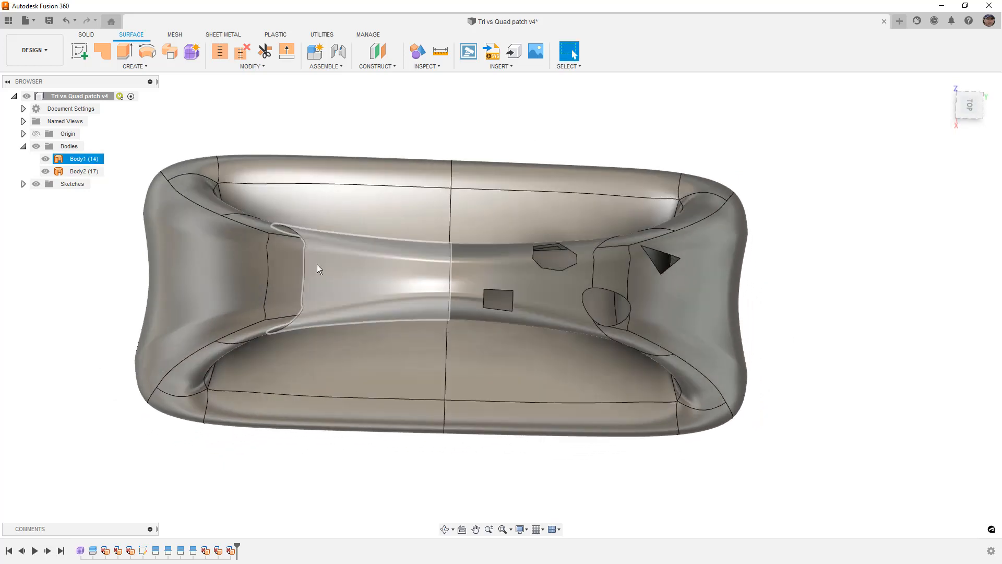
- Hide Body1 and view the remaining half squarely from the top
{"action": "left_click", "coordinate": [46, 159]}
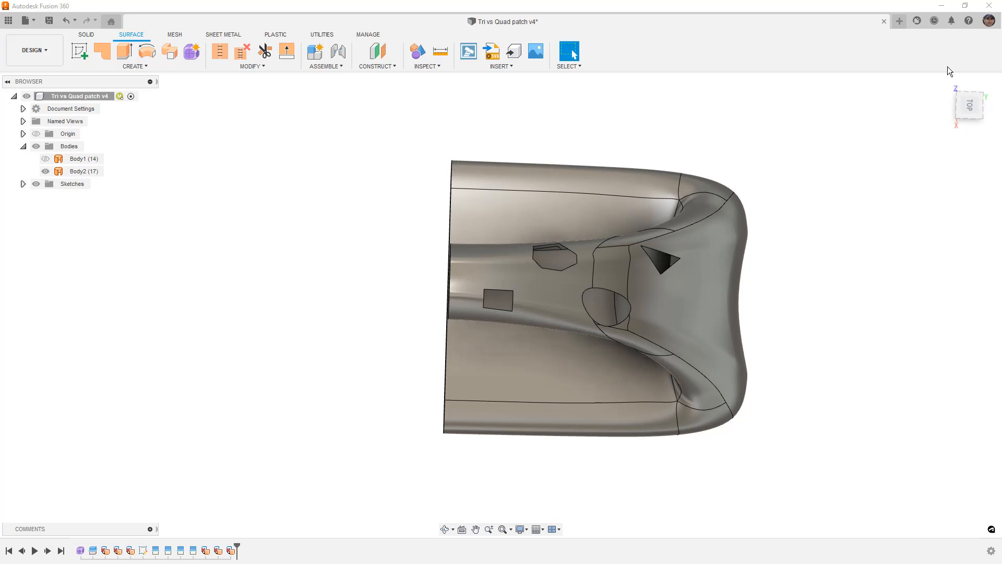
{"action": "left_click", "coordinate": [969, 106]}
{"action": "middle_click_drag", "start_coordinate": [887, 212], "coordinate": [737, 212]}
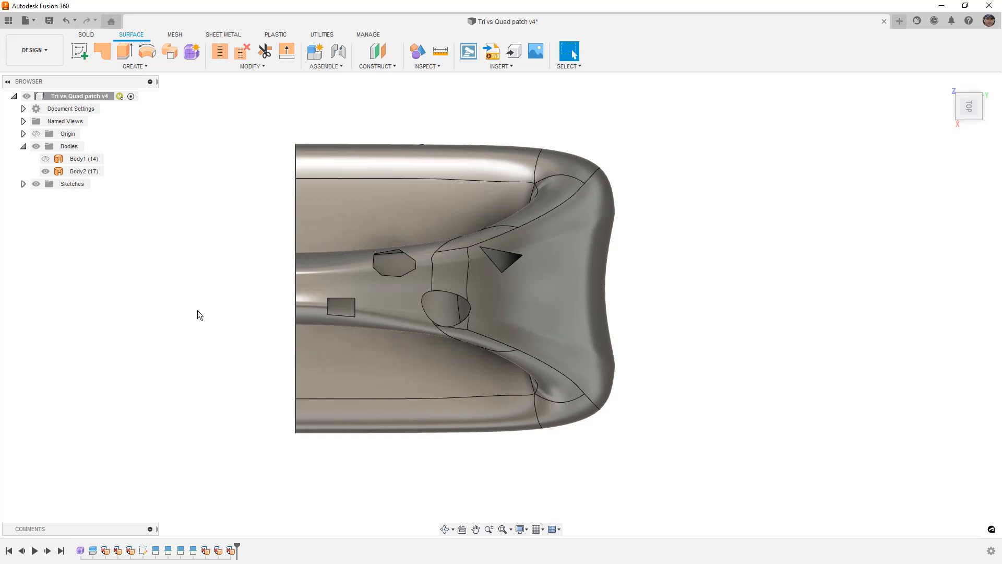
- Examine the triangular, four-sided, multi-sided and round openings in Body2 from the top and at an angle
{"action": "left_click", "coordinate": [491, 313]}
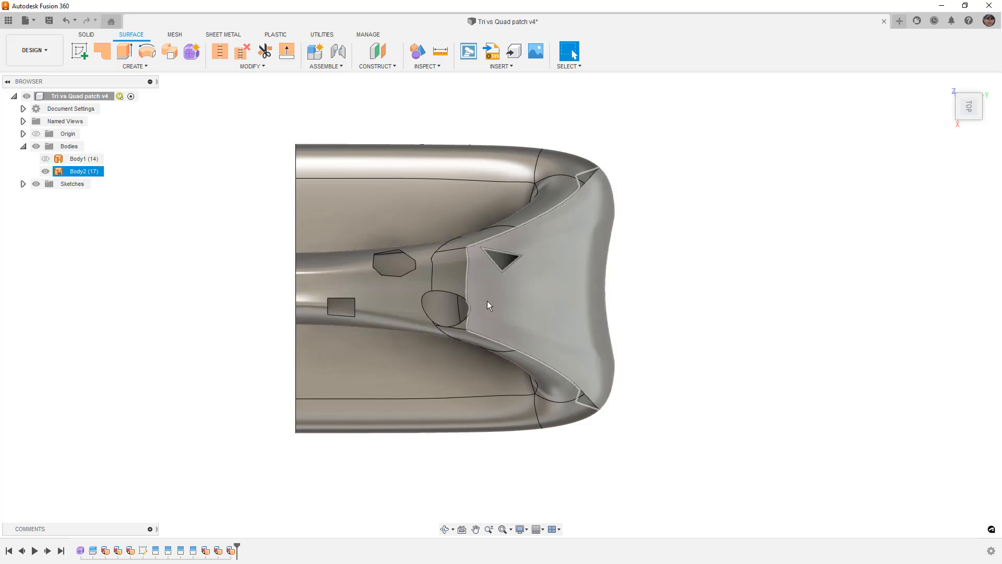
{"action": "scroll", "coordinate": [484, 293], "scroll_direction": "up", "scroll_amount": 2}
{"action": "left_click", "coordinate": [774, 276]}
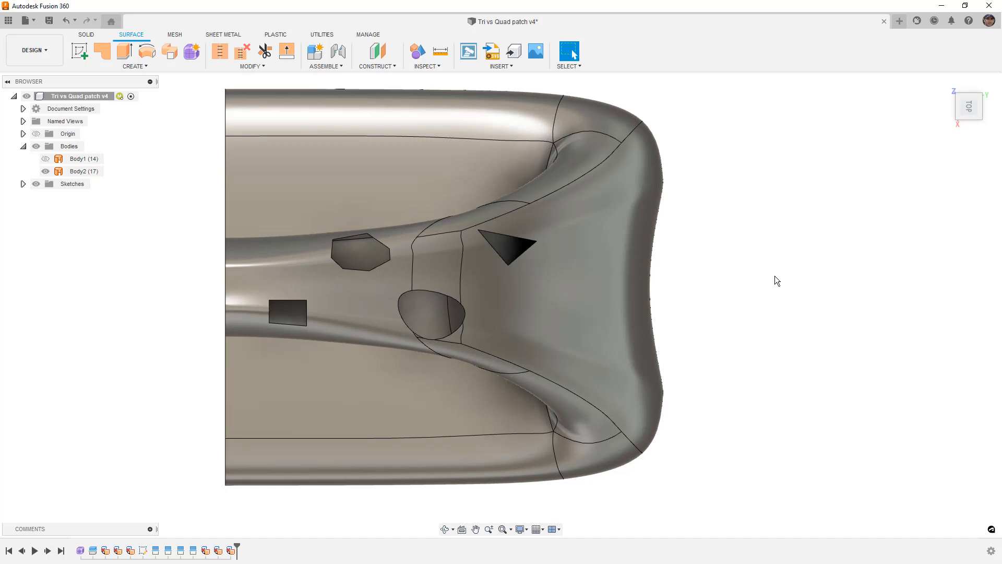
{"action": "left_click", "coordinate": [269, 312]}
{"action": "scroll", "coordinate": [822, 298], "scroll_direction": "down", "scroll_amount": 1}
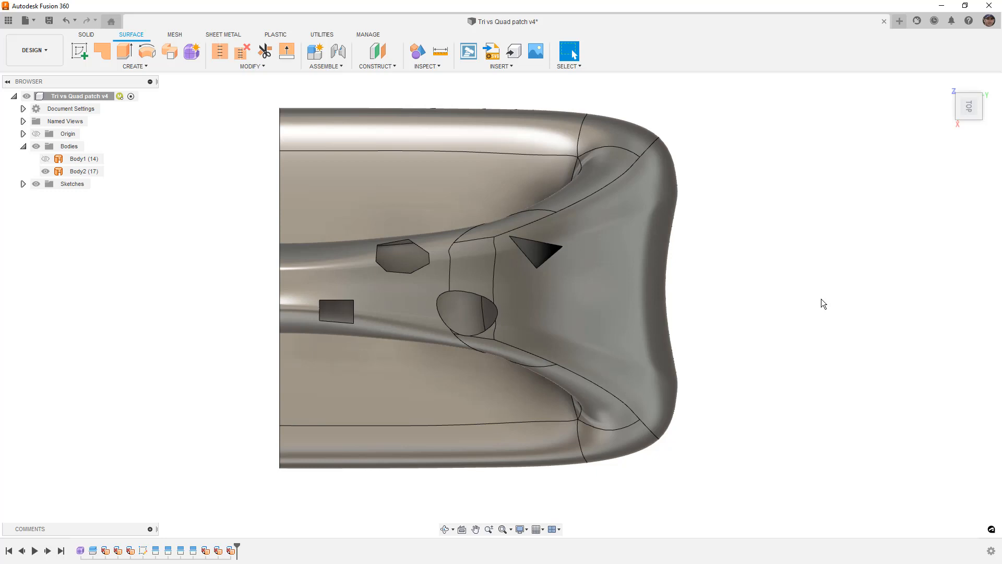
{"action": "middle_click_drag", "start_coordinate": [762, 402], "coordinate": [702, 353], "text": "shift"}
{"action": "left_click", "coordinate": [695, 356]}
{"action": "left_click", "coordinate": [512, 127]}
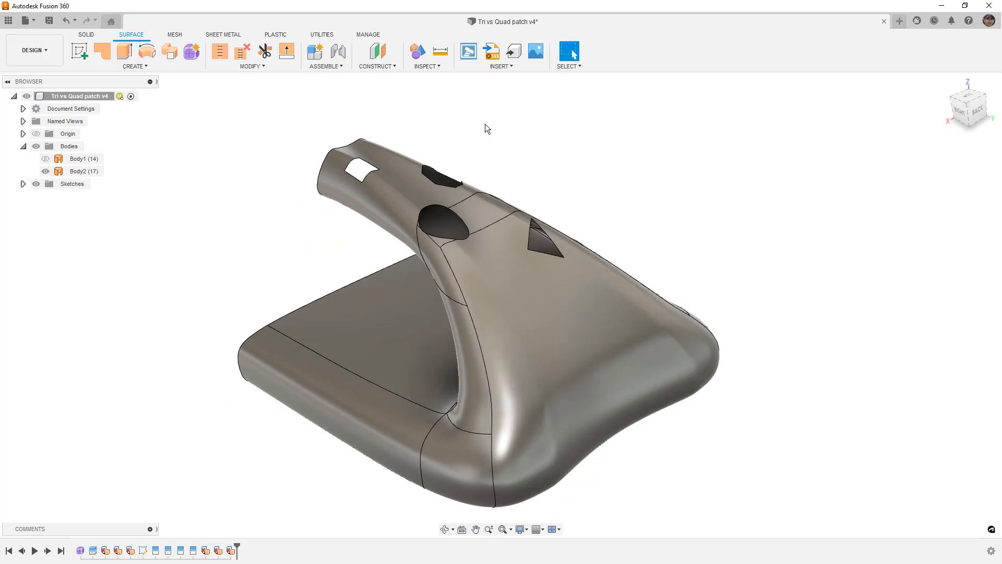
- Try a surface Patch over the four-sided opening with grouped edges and Curvature (G2) continuity
{"action": "scroll", "coordinate": [354, 162], "scroll_direction": "up", "scroll_amount": 8}
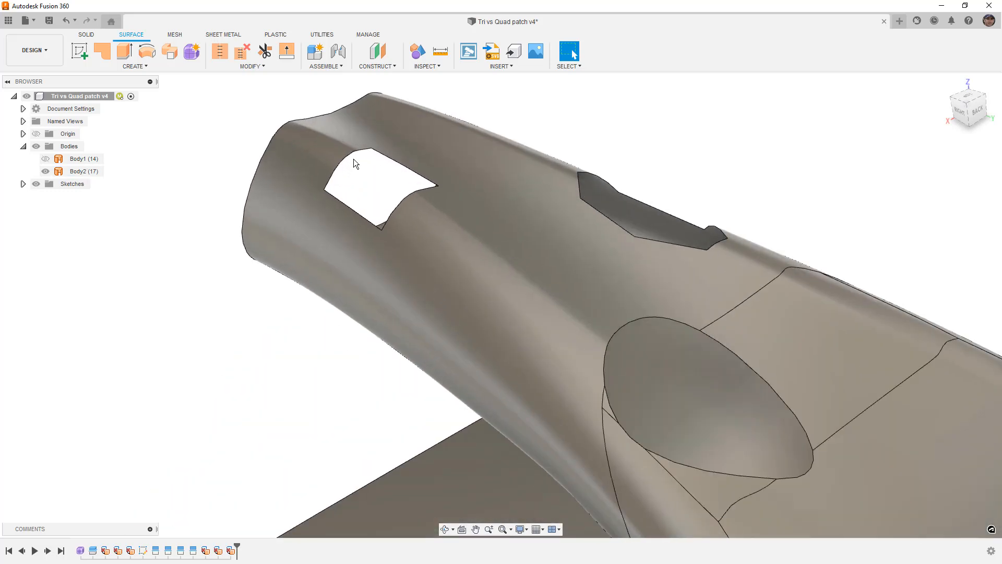
{"action": "mouse_move", "coordinate": [355, 169]}
{"action": "middle_mouse_down", "text": "shift"}
{"action": "mouse_move", "coordinate": [365, 185]}
{"action": "mouse_move", "coordinate": [359, 171]}
{"action": "middle_mouse_up", "text": "shift"}
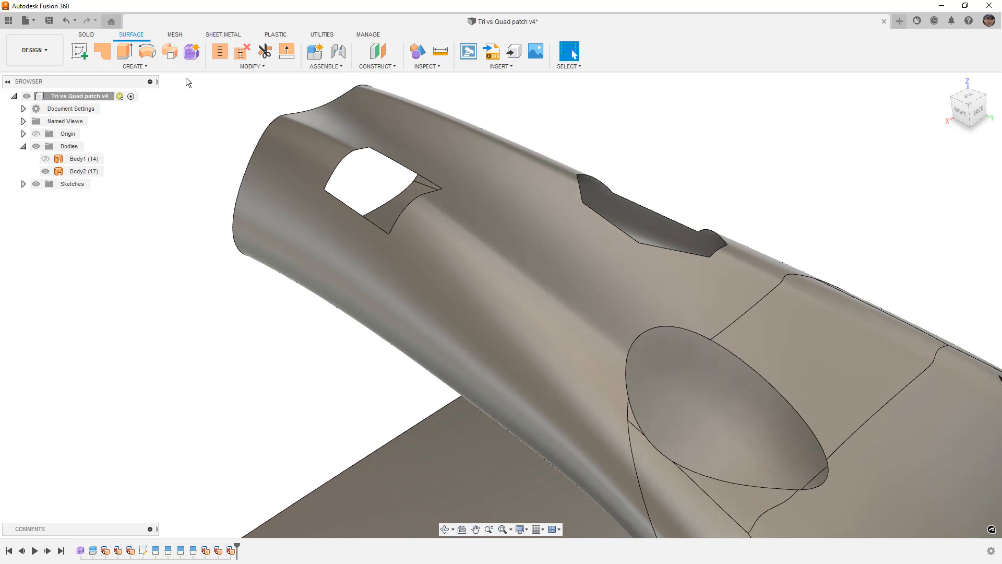
{"action": "left_click", "coordinate": [135, 66]}
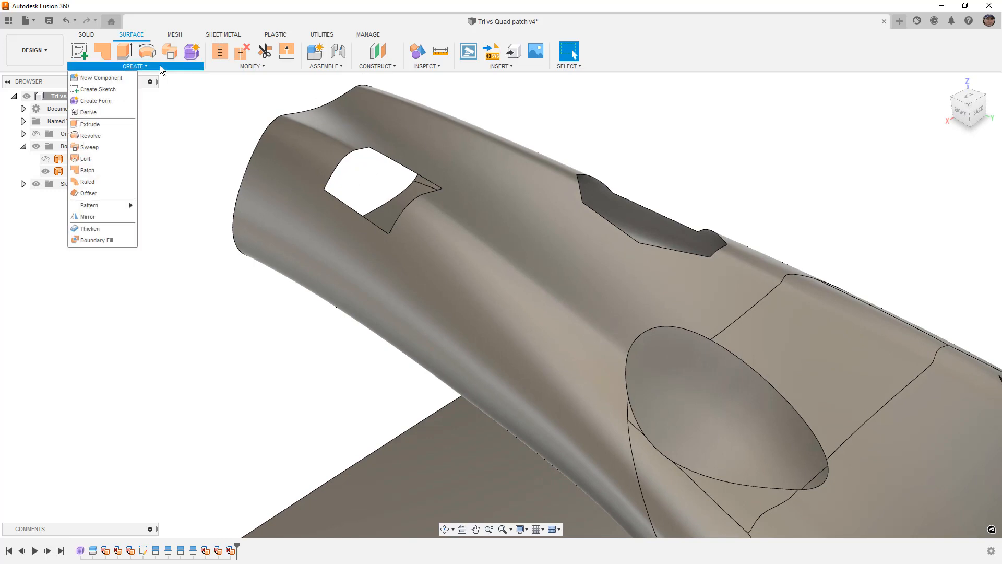
{"action": "left_click", "coordinate": [94, 170]}
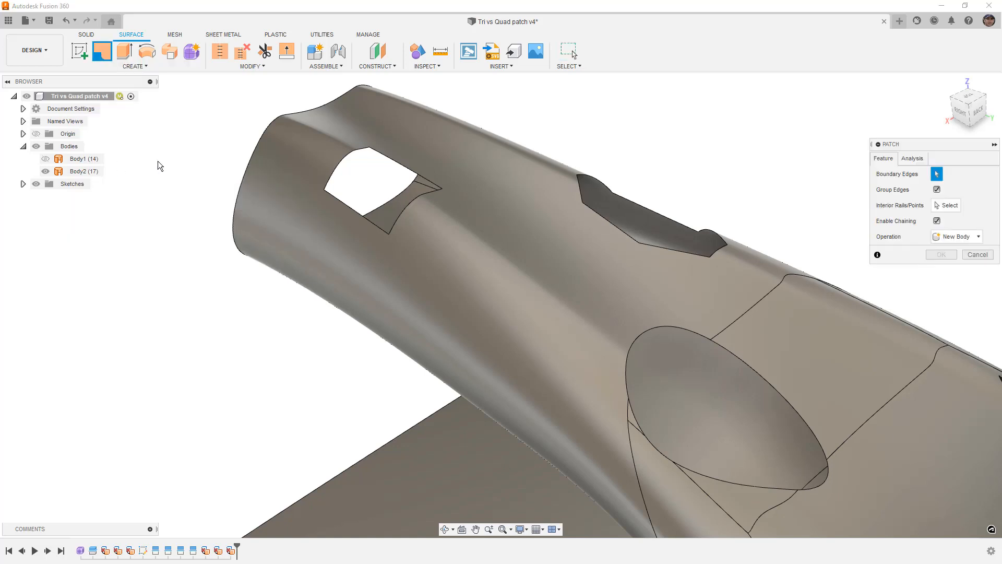
{"action": "left_click", "coordinate": [359, 151]}
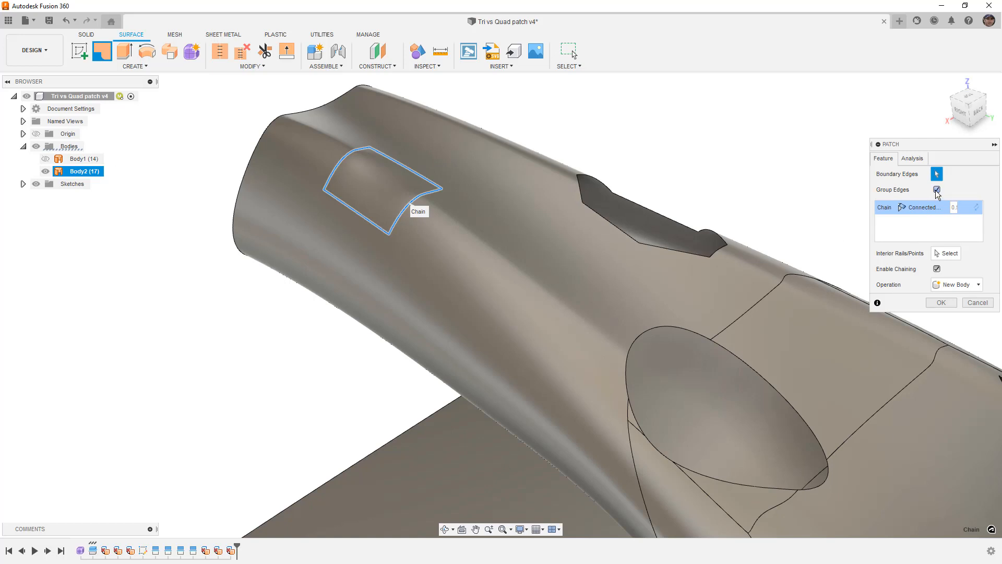
{"action": "left_click", "coordinate": [932, 207]}
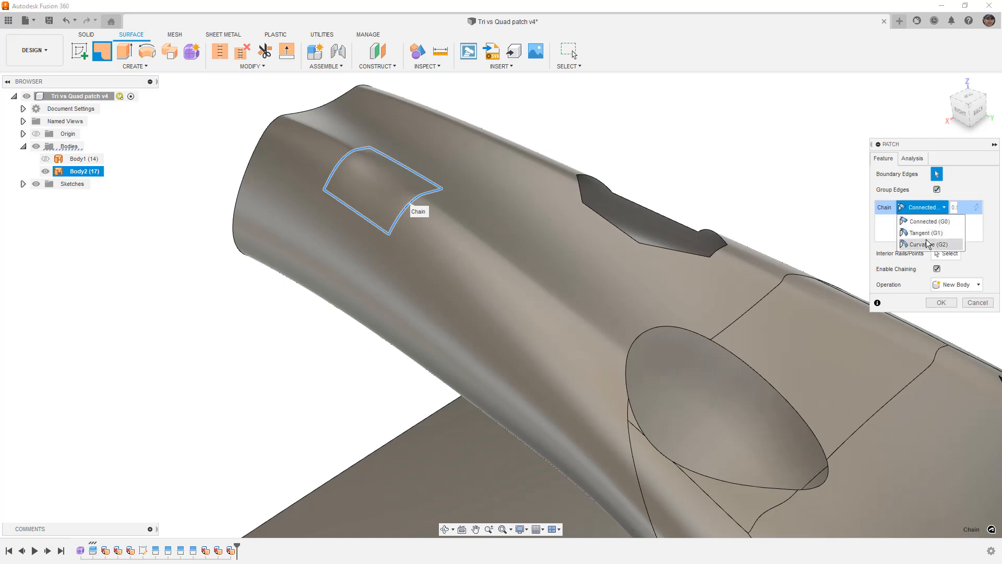
{"action": "left_click", "coordinate": [925, 239]}
- Examine the patch preview's blend with the surrounding surface from the top and side, and cancel the patch
{"action": "middle_click_drag", "start_coordinate": [561, 200], "coordinate": [563, 230], "text": "shift"}
{"action": "middle_click_drag", "start_coordinate": [481, 221], "coordinate": [495, 329]}
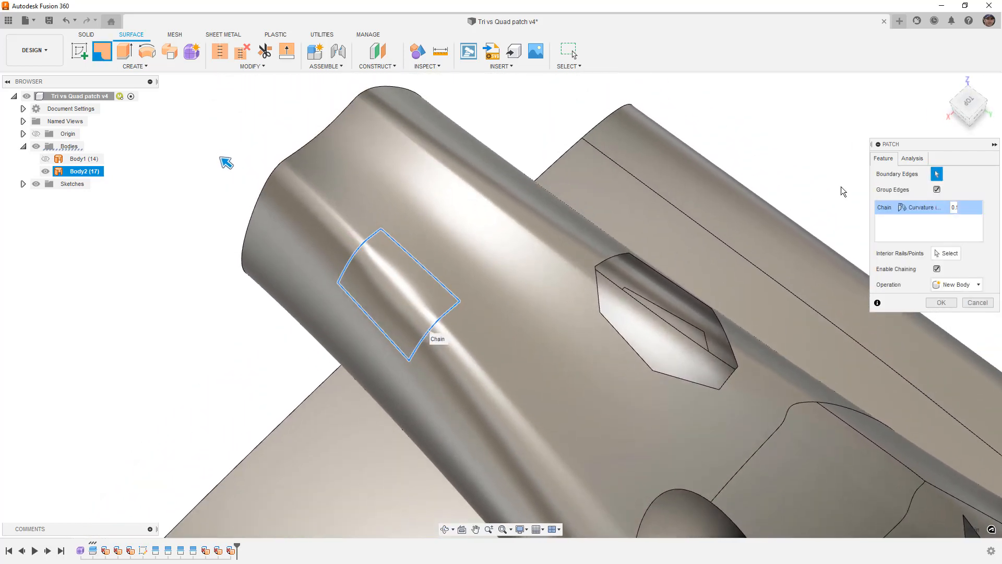
{"action": "left_click", "coordinate": [968, 99]}
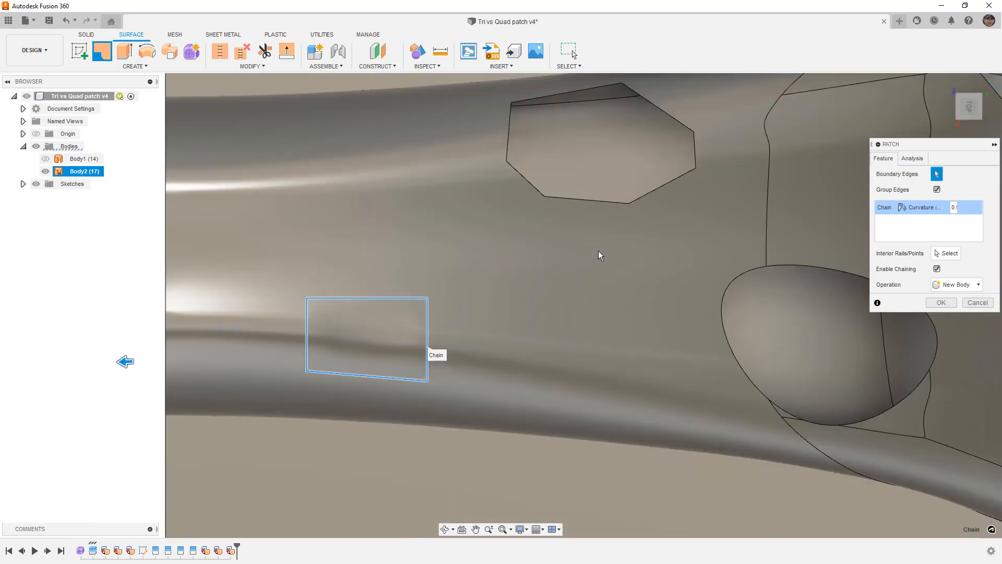
{"action": "scroll", "coordinate": [563, 293], "scroll_direction": "down", "scroll_amount": 3}
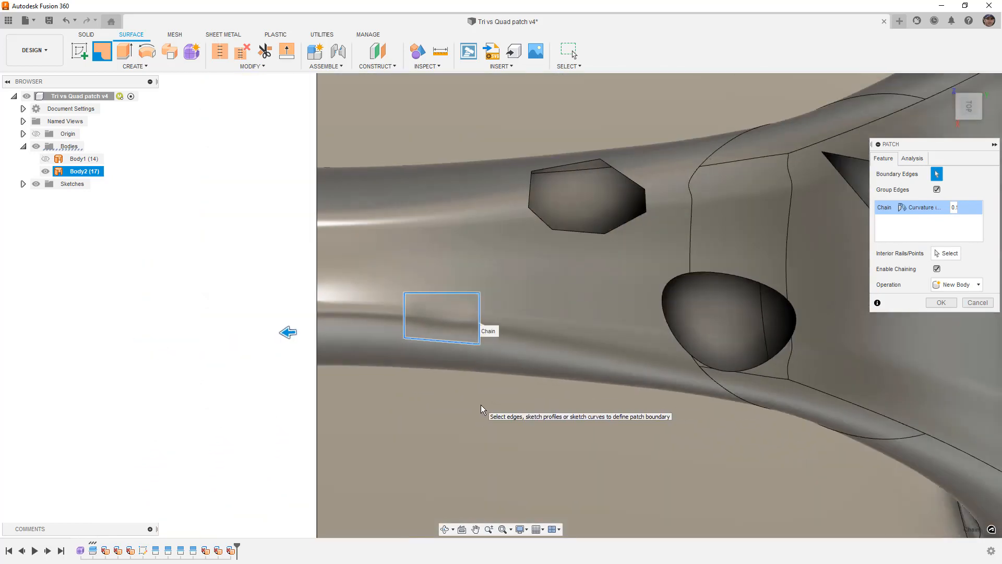
{"action": "middle_click_drag", "start_coordinate": [483, 404], "coordinate": [484, 312], "text": "shift"}
{"action": "scroll", "coordinate": [465, 125], "scroll_direction": "up", "scroll_amount": 5}
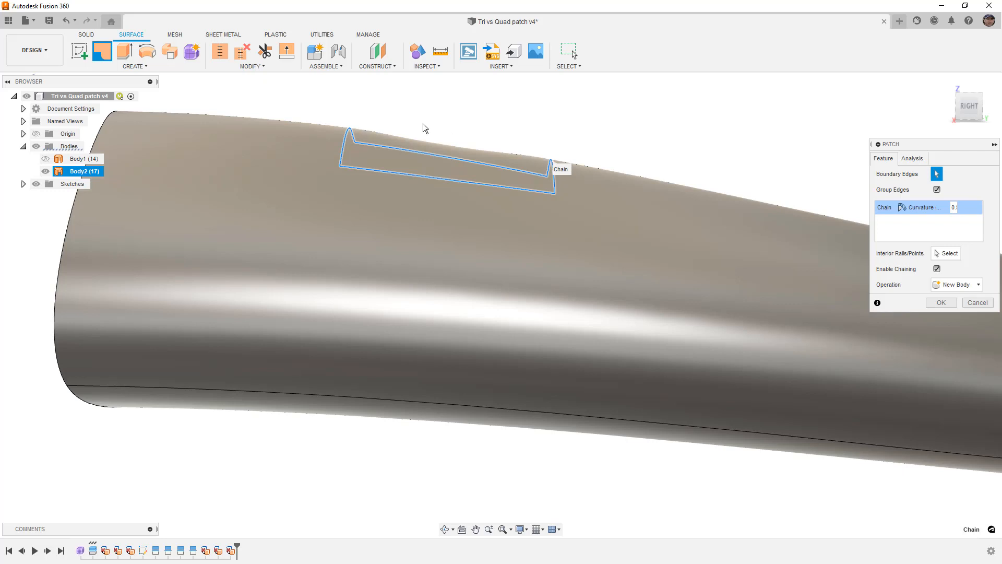
{"action": "left_click", "coordinate": [346, 134]}
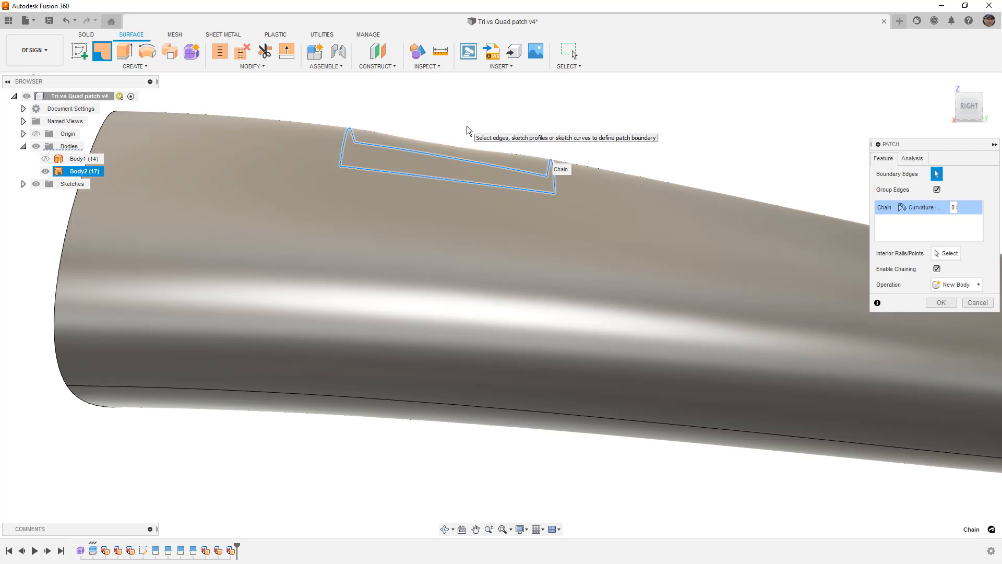
{"action": "middle_click_drag", "start_coordinate": [522, 148], "coordinate": [572, 200], "text": "shift"}
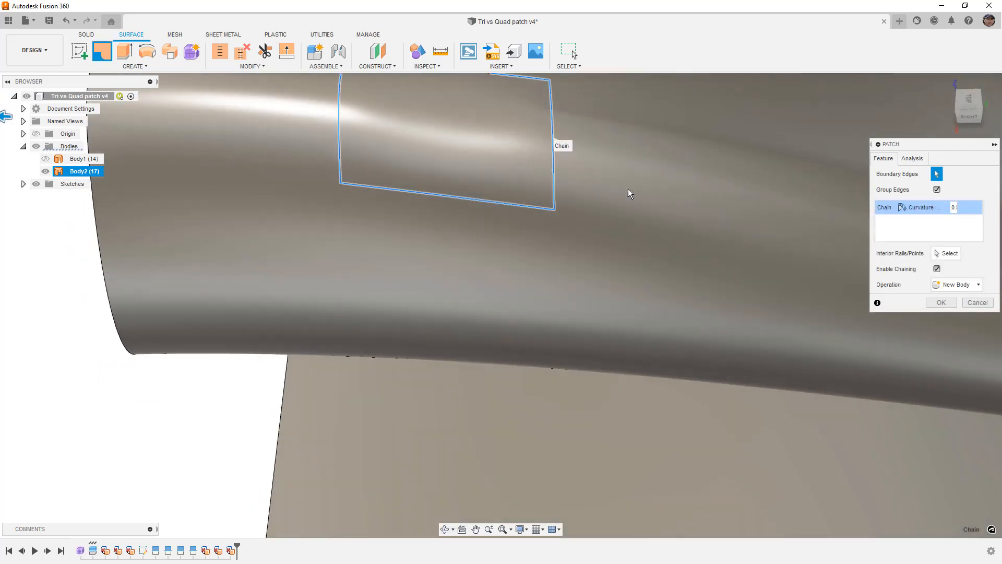
{"action": "left_click", "coordinate": [977, 103]}
{"action": "middle_click_drag", "start_coordinate": [672, 221], "coordinate": [637, 489]}
{"action": "middle_click_drag", "start_coordinate": [658, 261], "coordinate": [642, 398]}
{"action": "scroll", "coordinate": [643, 398], "scroll_direction": "down", "scroll_amount": 6}
{"action": "middle_click_drag", "start_coordinate": [354, 309], "coordinate": [409, 314]}
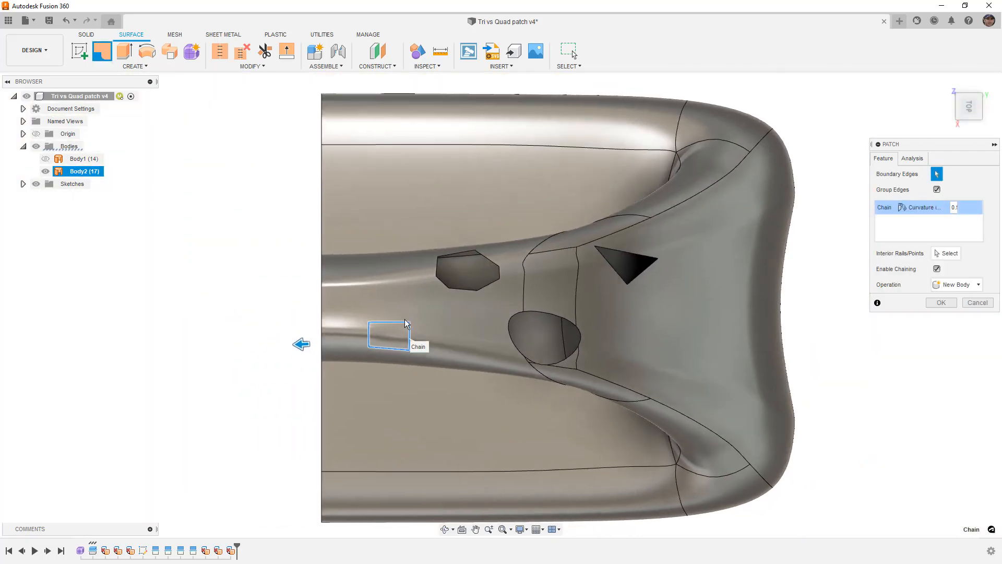
{"action": "scroll", "coordinate": [397, 331], "scroll_direction": "up", "scroll_amount": 3}
{"action": "scroll", "coordinate": [397, 331], "scroll_direction": "up", "scroll_amount": 2}
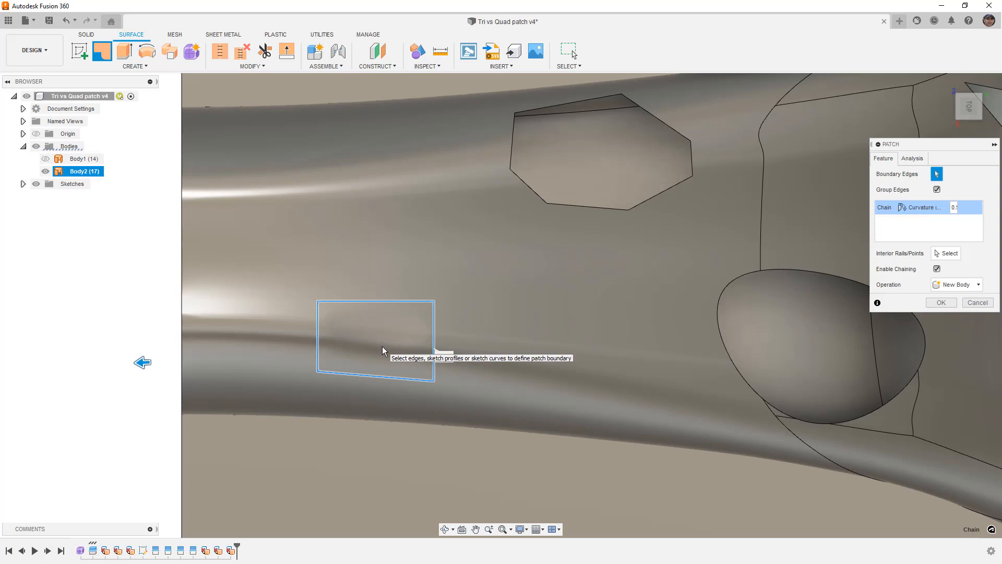
{"action": "left_click", "coordinate": [977, 302]}
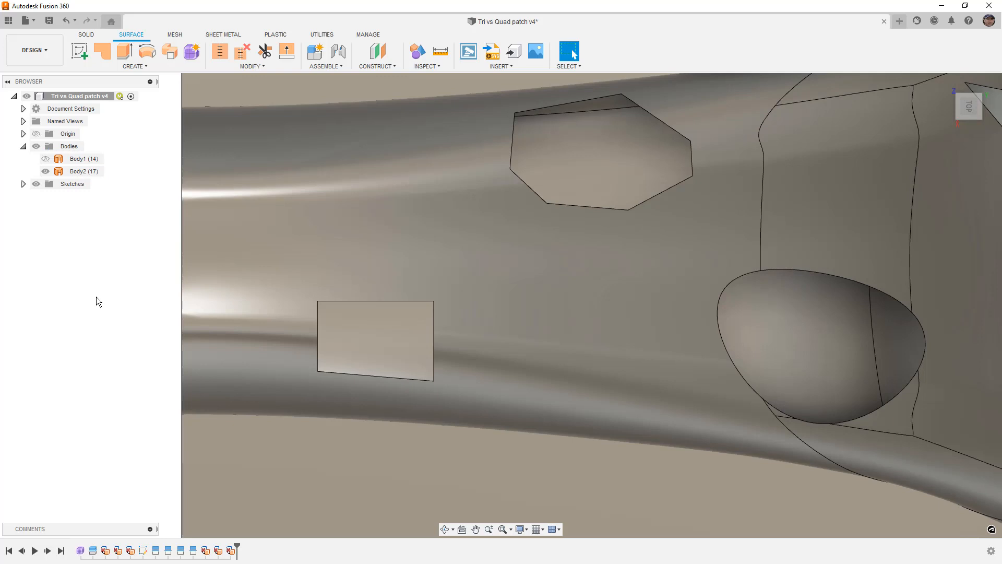
- Start a new Patch on the four-sided opening with Curvature (G2) continuity and ungroup its boundary edges
{"action": "left_click", "coordinate": [102, 50]}
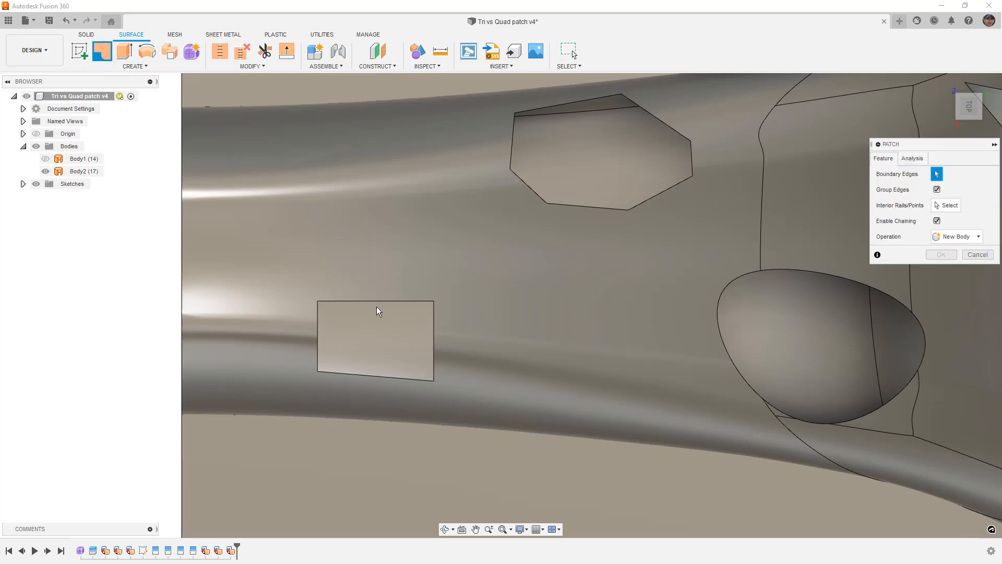
{"action": "left_click", "coordinate": [378, 301]}
{"action": "left_click", "coordinate": [924, 209]}
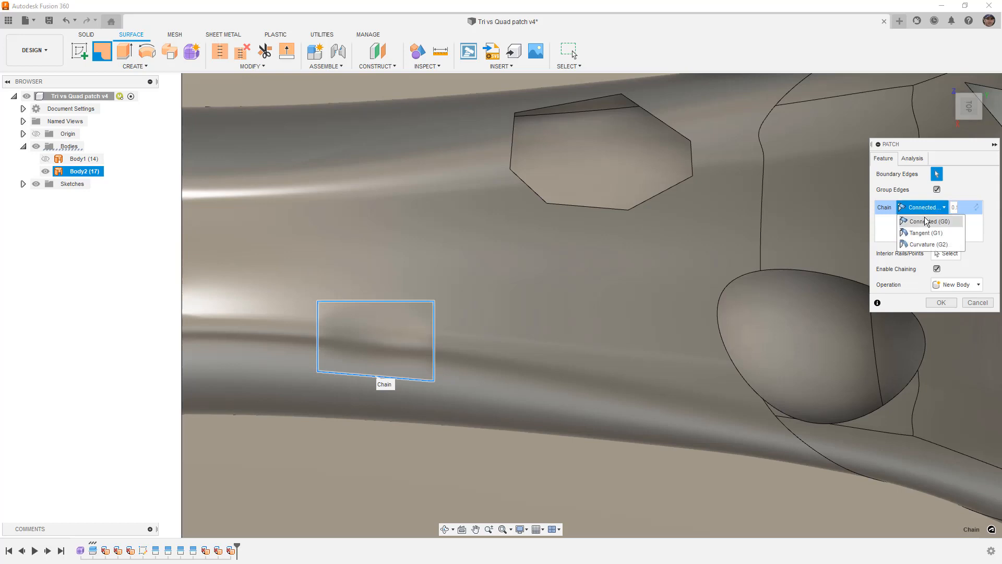
{"action": "left_click", "coordinate": [931, 242]}
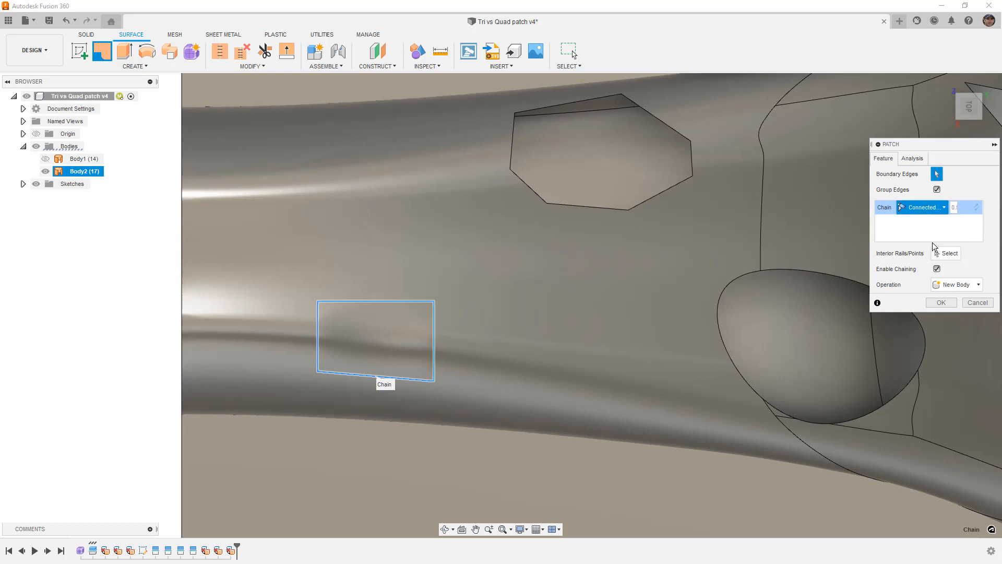
{"action": "left_click", "coordinate": [937, 189]}
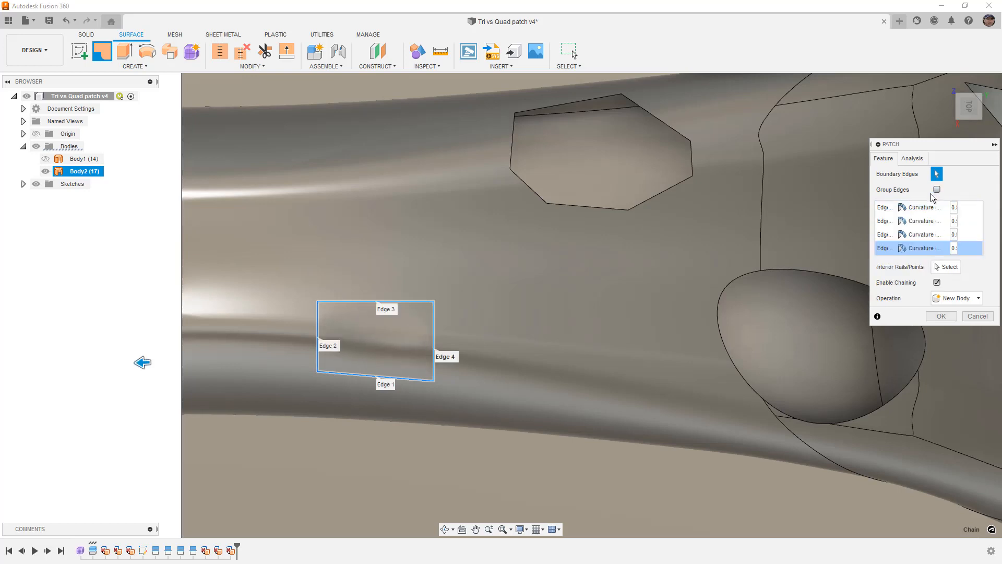
- Try a curvature weight of 1 on Edge 2, examine the patch preview from the side, and cancel the patch
{"action": "left_click", "coordinate": [964, 222]}
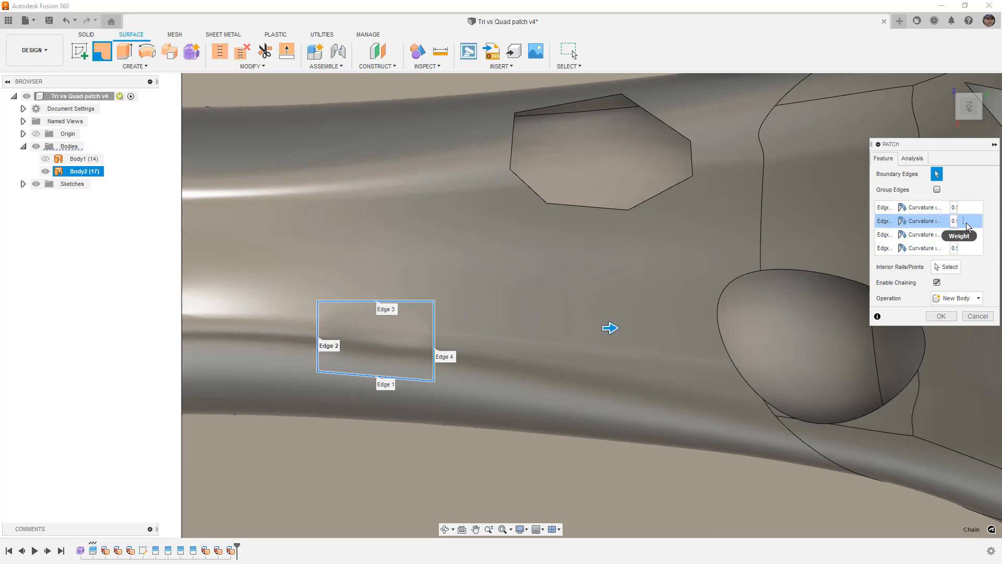
{"action": "type", "text": "1"}
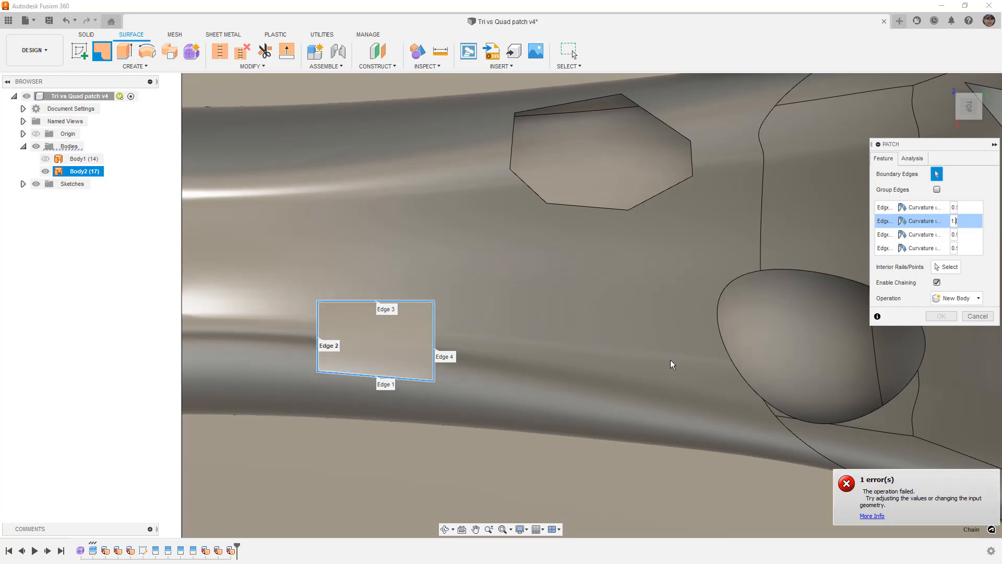
{"action": "middle_click_drag", "start_coordinate": [572, 358], "coordinate": [574, 286], "text": "shift"}
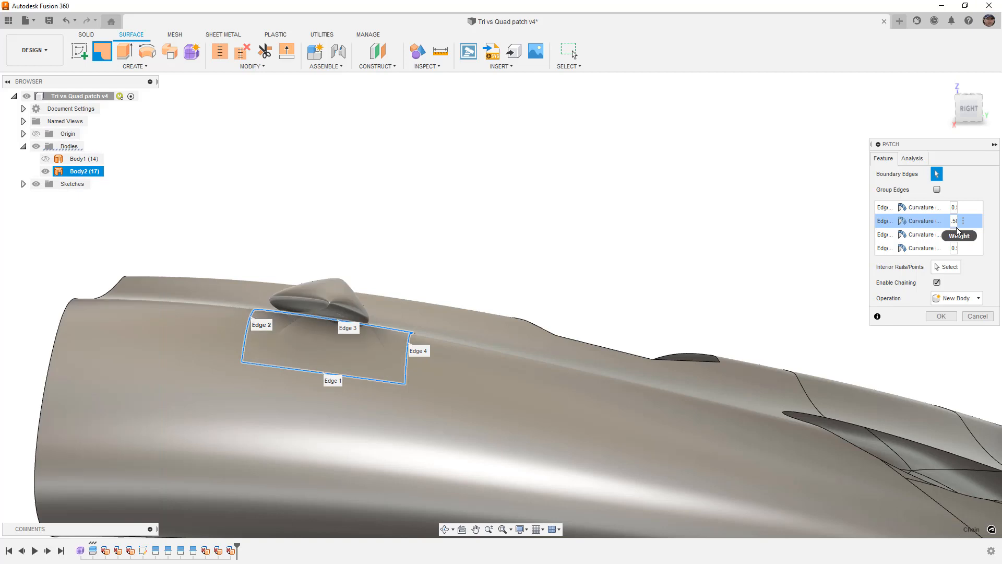
{"action": "middle_click_drag", "start_coordinate": [715, 199], "coordinate": [585, 167], "text": "shift"}
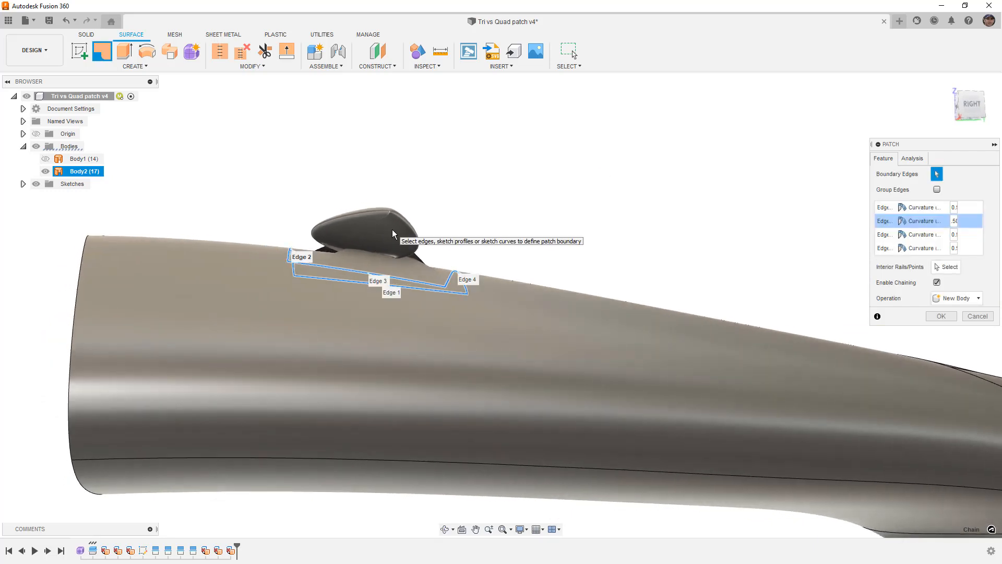
{"action": "left_click", "coordinate": [977, 316]}
- Start a surface Loft on the four-sided opening with its two short curved edges as profiles
{"action": "middle_click_drag", "start_coordinate": [679, 198], "coordinate": [662, 250], "text": "shift"}
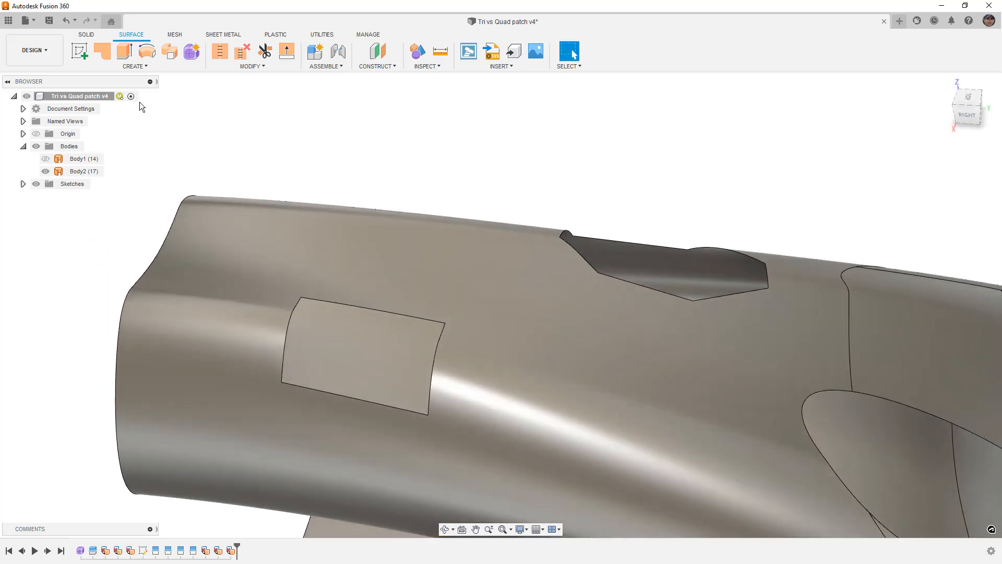
{"action": "left_click", "coordinate": [135, 66]}
{"action": "left_click", "coordinate": [93, 158]}
{"action": "middle_click_drag", "start_coordinate": [358, 184], "coordinate": [435, 156]}
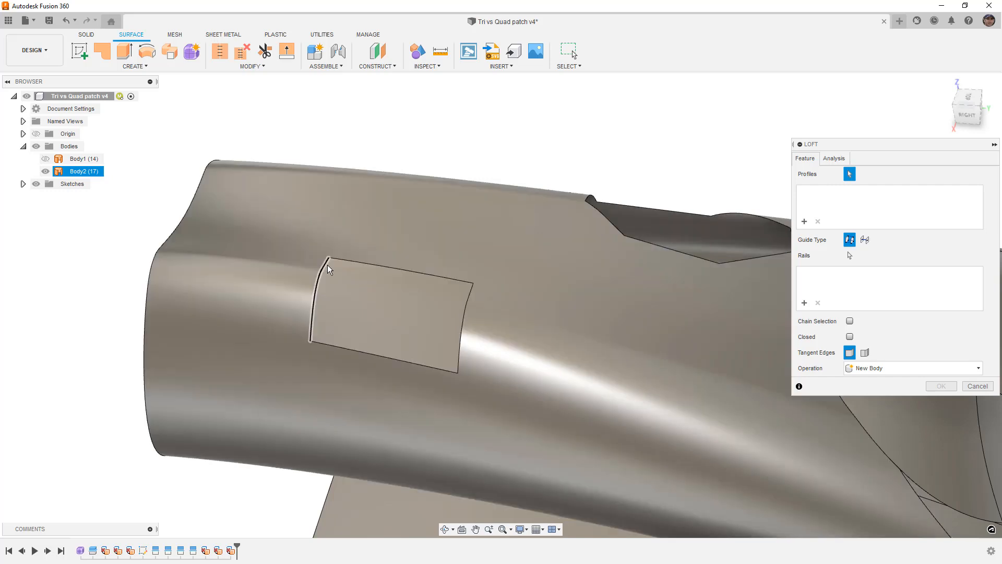
{"action": "left_click", "coordinate": [327, 265]}
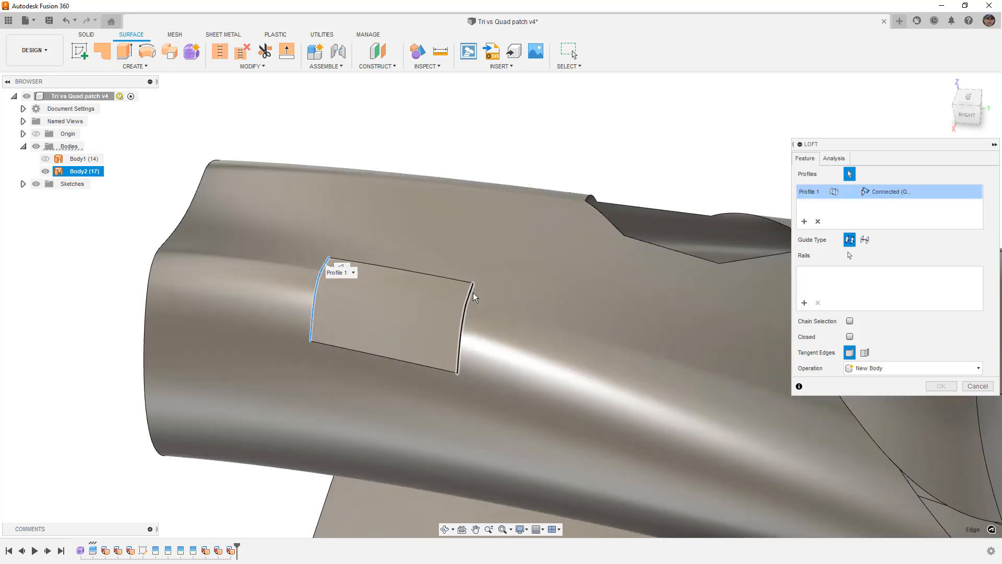
{"action": "left_click", "coordinate": [474, 294]}
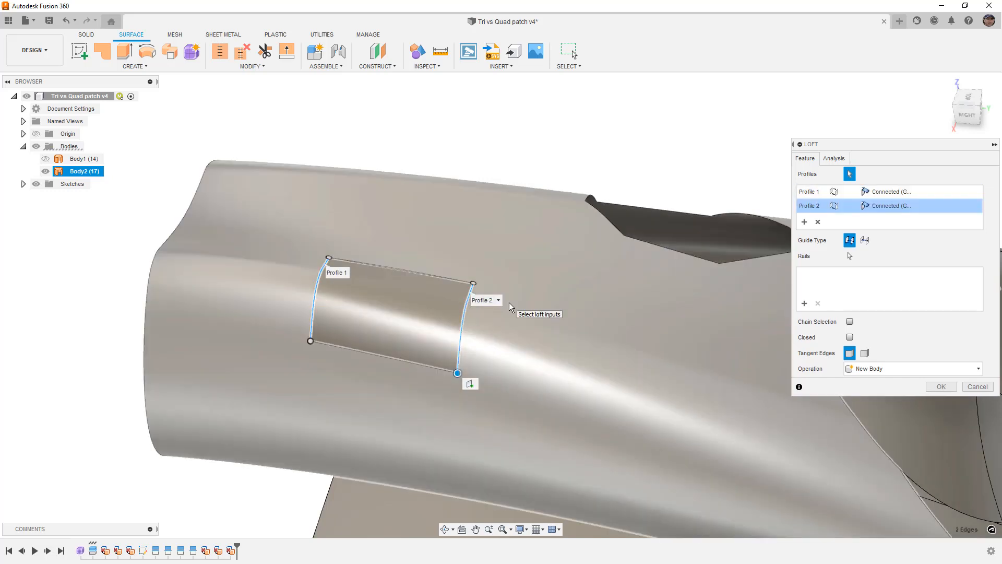
- Add the opening's two long edges as loft rails and set both to Curvature (G2) continuity
{"action": "left_click", "coordinate": [804, 303]}
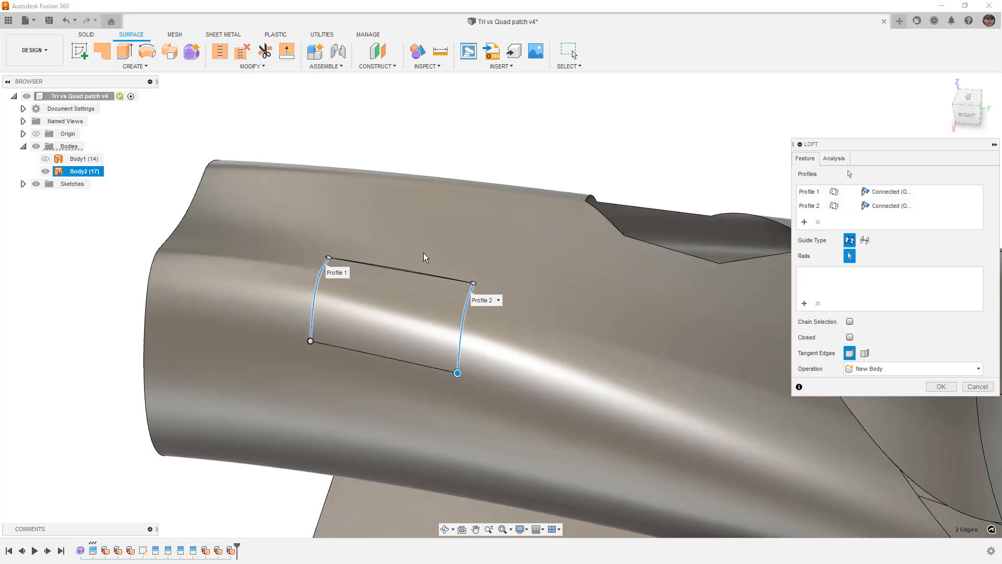
{"action": "left_click", "coordinate": [374, 265]}
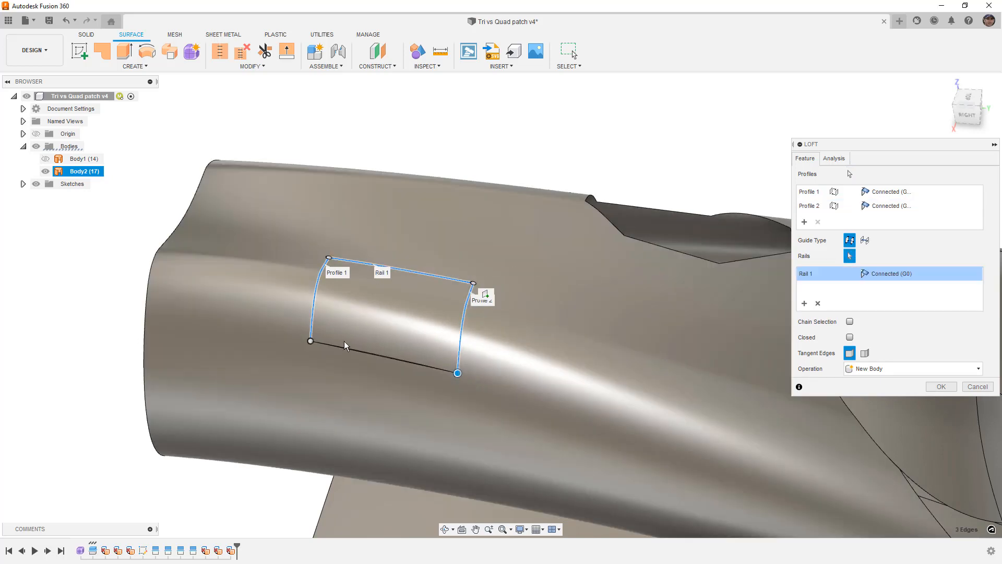
{"action": "left_click", "coordinate": [343, 347]}
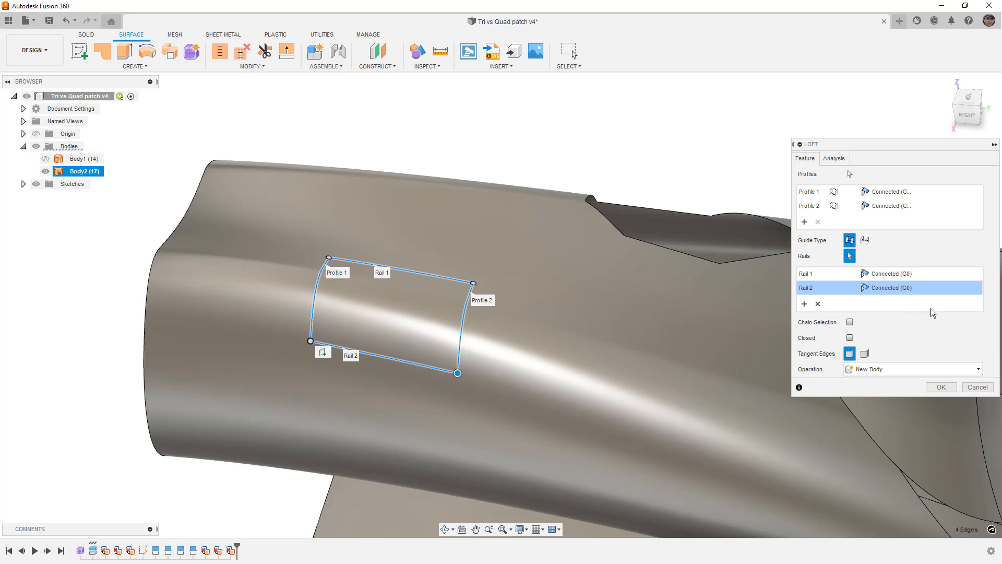
{"action": "left_click", "coordinate": [893, 273]}
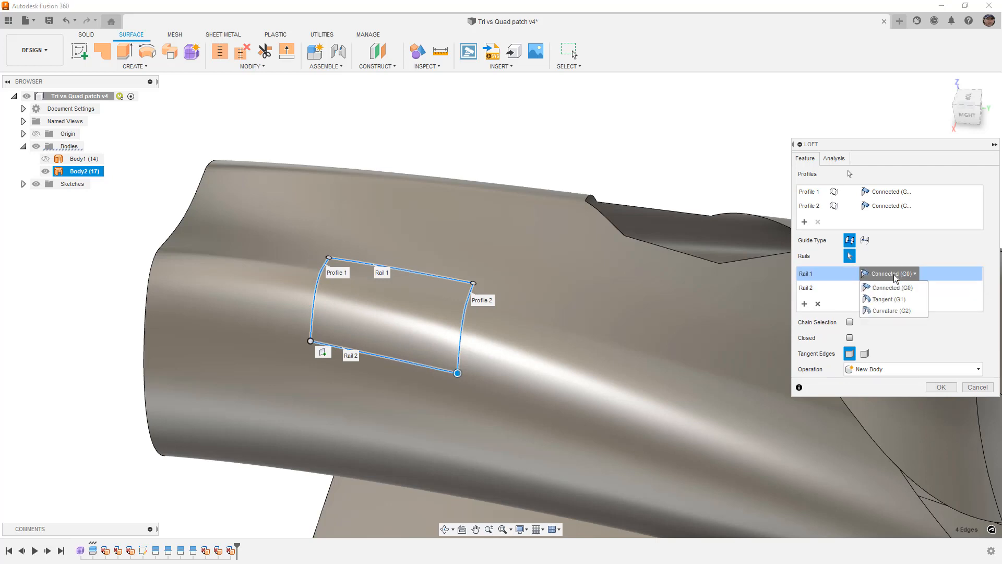
{"action": "left_click", "coordinate": [892, 310]}
{"action": "left_click", "coordinate": [888, 289]}
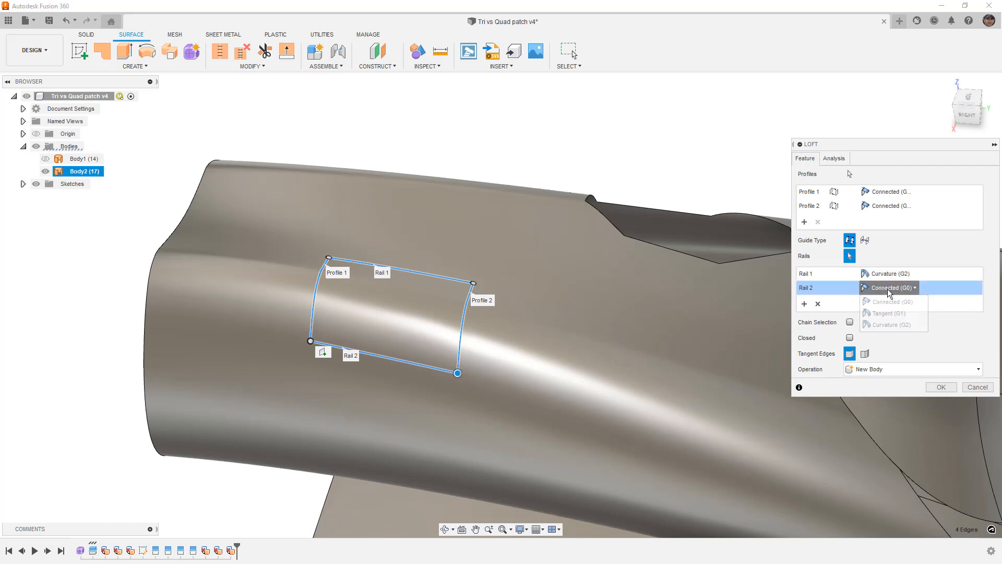
{"action": "left_click", "coordinate": [888, 324]}
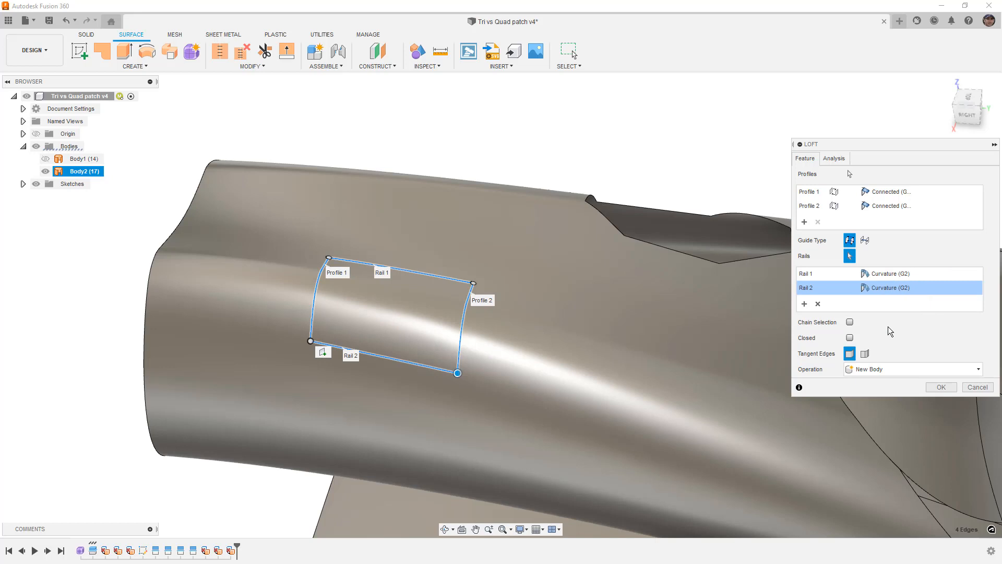
- Set both loft profiles to Curvature (G2) continuity and create the loft as a new body
{"action": "left_click", "coordinate": [893, 197]}
{"action": "left_click", "coordinate": [887, 228]}
{"action": "left_click", "coordinate": [889, 207]}
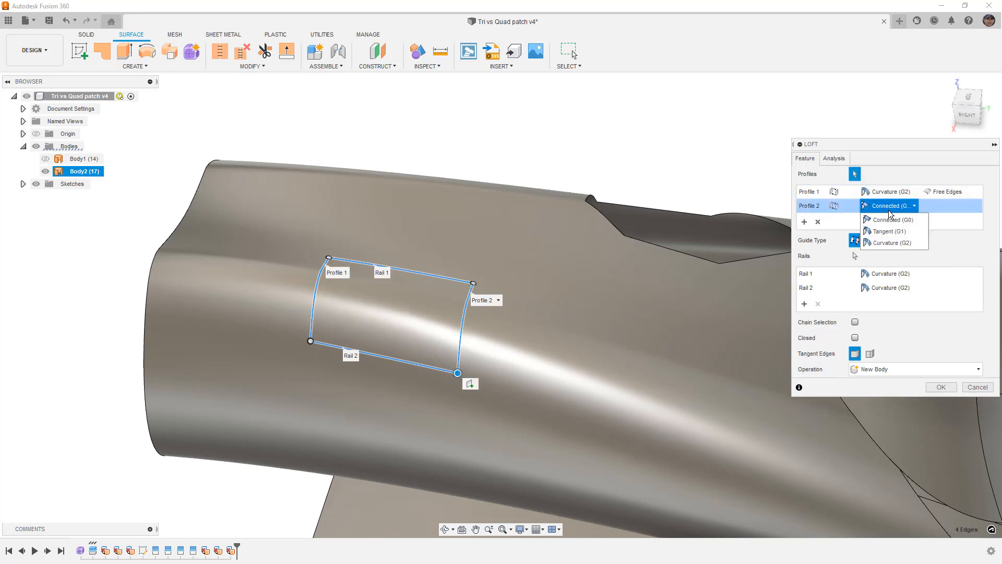
{"action": "left_click", "coordinate": [889, 242]}
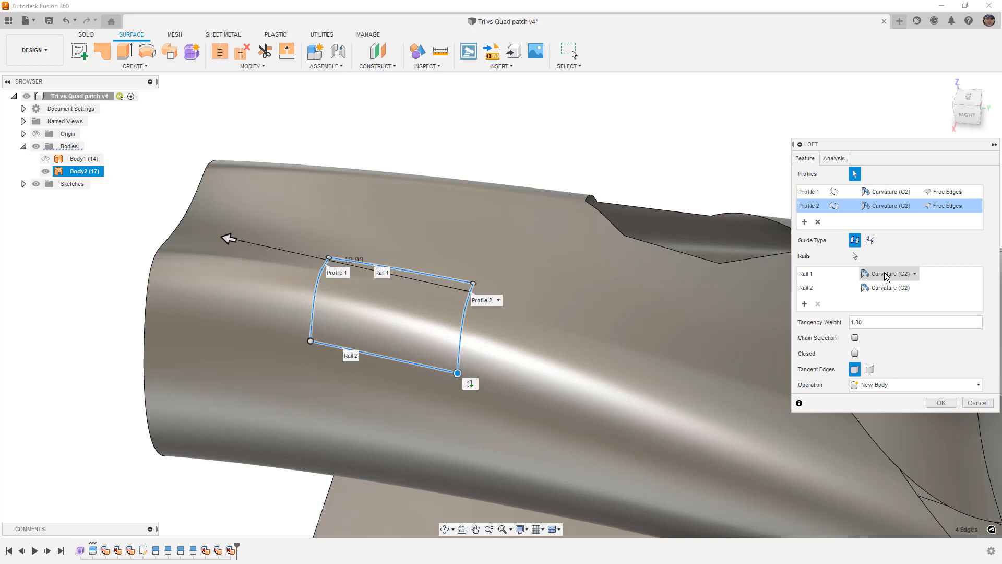
{"action": "left_click", "coordinate": [941, 402]}
- Examine the lofted surface's blend with the surrounding body, and look at the seven-sided opening from the top
{"action": "middle_click_drag", "start_coordinate": [571, 373], "coordinate": [583, 314], "text": "shift"}
{"action": "left_click", "coordinate": [540, 286]}
{"action": "middle_click_drag", "start_coordinate": [277, 259], "coordinate": [266, 340], "text": "shift"}
{"action": "left_click", "coordinate": [266, 339]}
{"action": "scroll", "coordinate": [266, 339], "scroll_direction": "down", "scroll_amount": 3}
{"action": "left_click", "coordinate": [963, 100]}
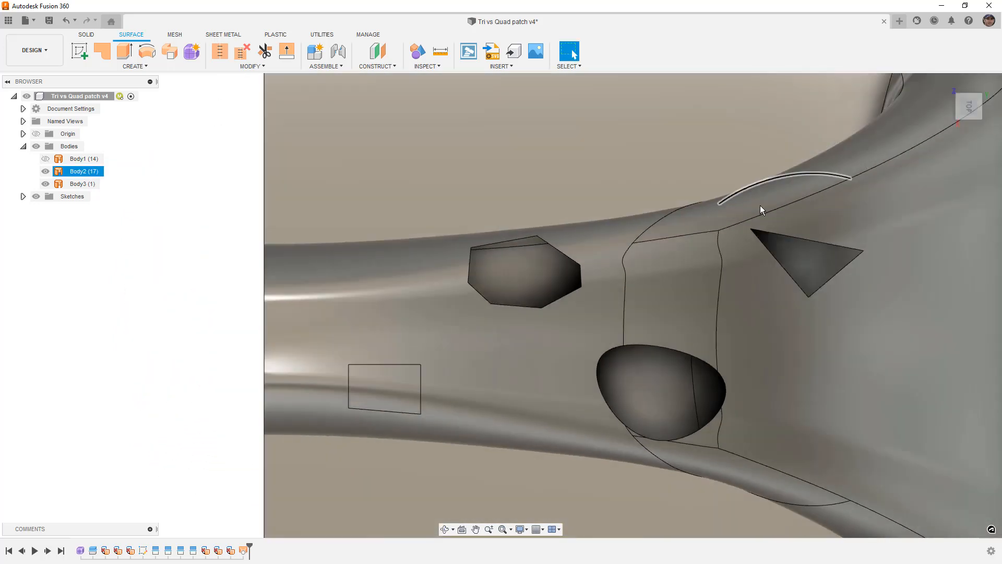
{"action": "scroll", "coordinate": [542, 273], "scroll_direction": "up", "scroll_amount": 4}
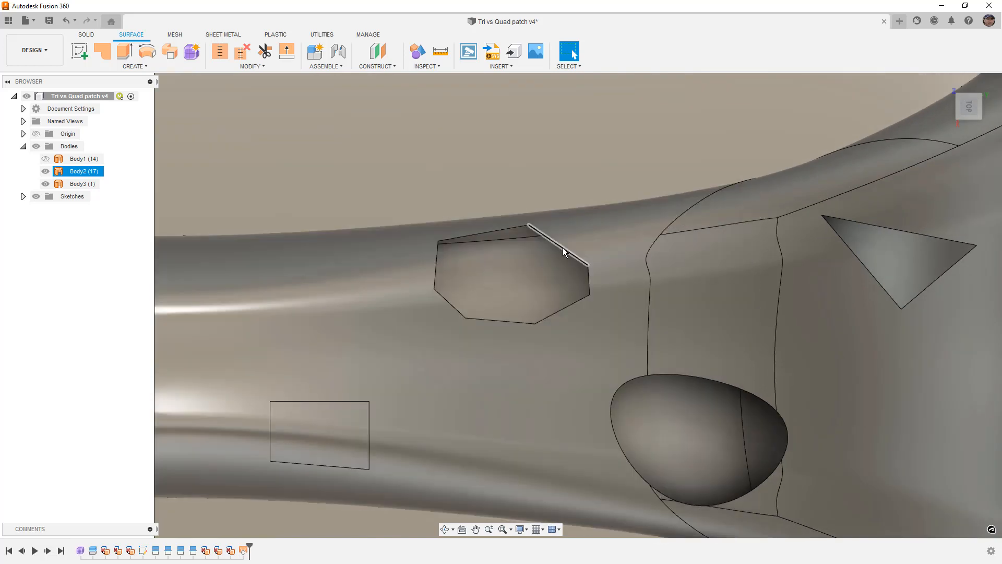
{"action": "left_click", "coordinate": [121, 263]}
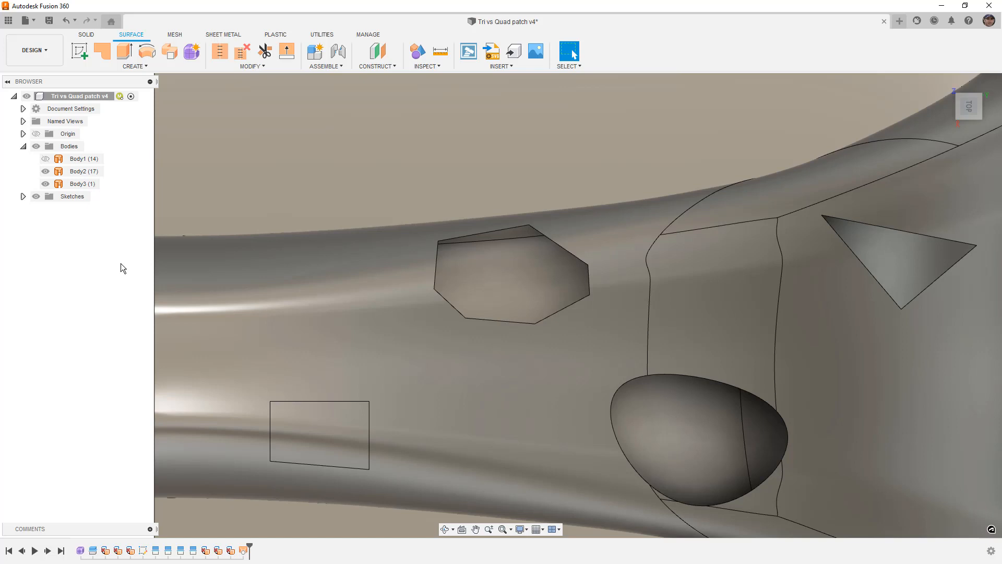
{"action": "left_click", "coordinate": [321, 279]}
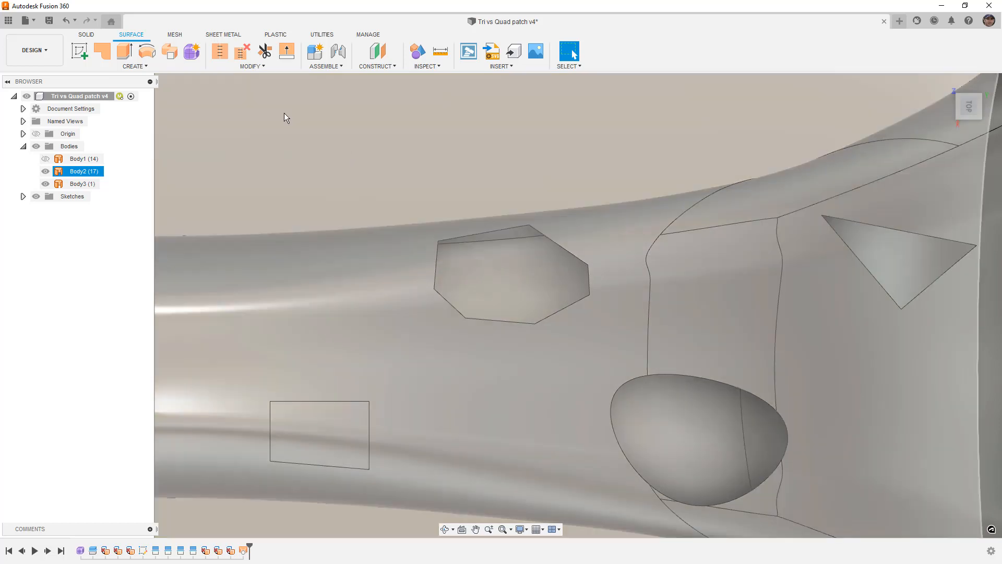
{"action": "left_click", "coordinate": [284, 116]}
- Try a surface Patch over the seven-sided opening with grouped edges and Curvature (G2) continuity
{"action": "left_click", "coordinate": [102, 51]}
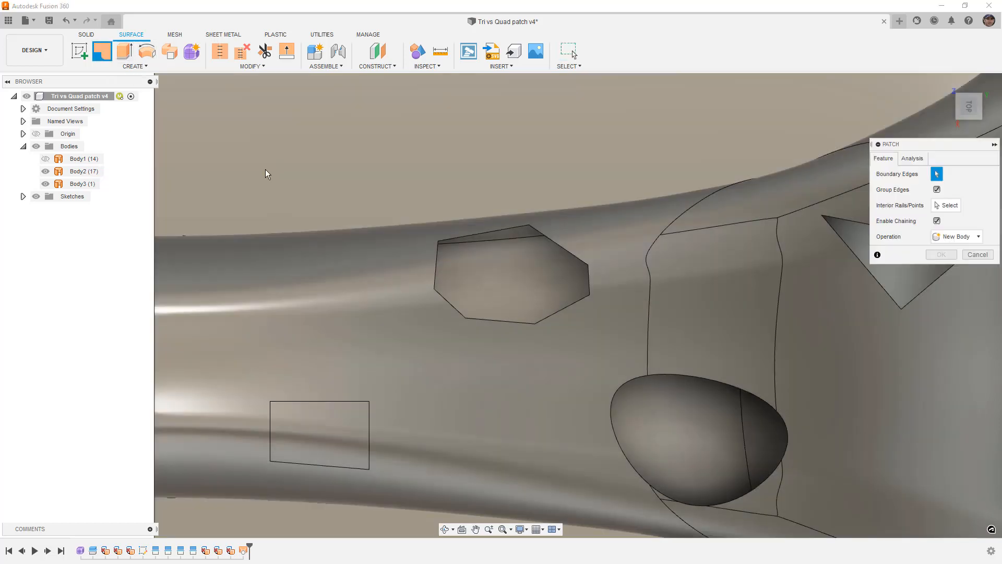
{"action": "left_click", "coordinate": [455, 237]}
{"action": "middle_click_drag", "start_coordinate": [578, 360], "coordinate": [575, 290], "text": "shift"}
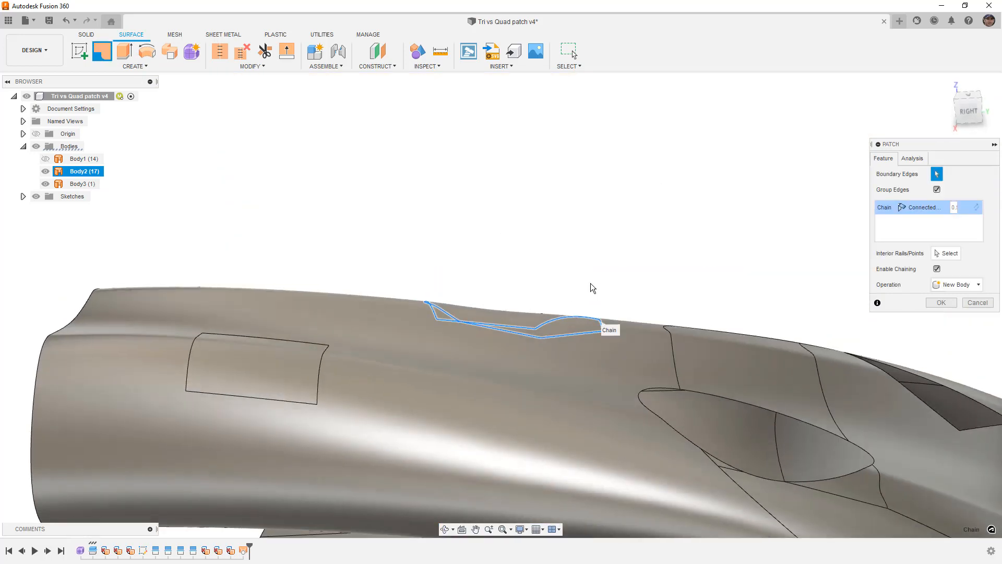
{"action": "left_click", "coordinate": [919, 208]}
{"action": "left_click", "coordinate": [925, 242]}
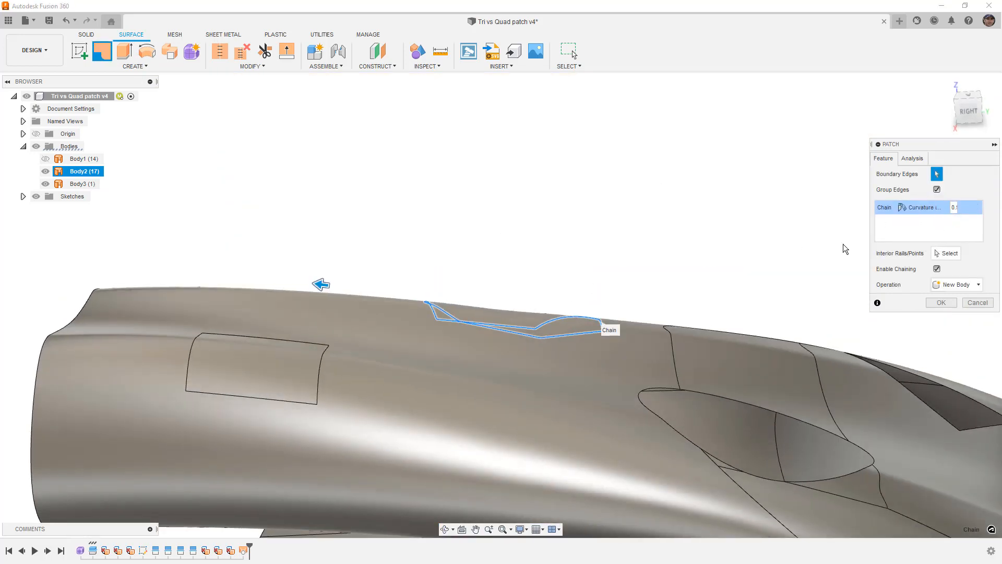
{"action": "middle_click_drag", "start_coordinate": [697, 239], "coordinate": [673, 292], "text": "shift"}
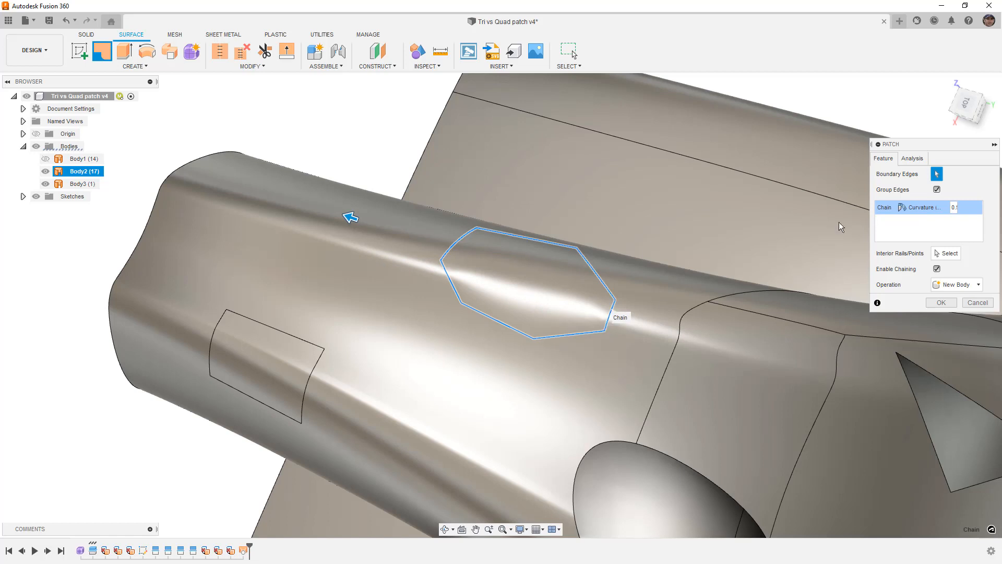
- Check the patch preview with zebra analysis from the top using vertical and horizontal stripes, and cancel the patch
{"action": "left_click", "coordinate": [913, 158]}
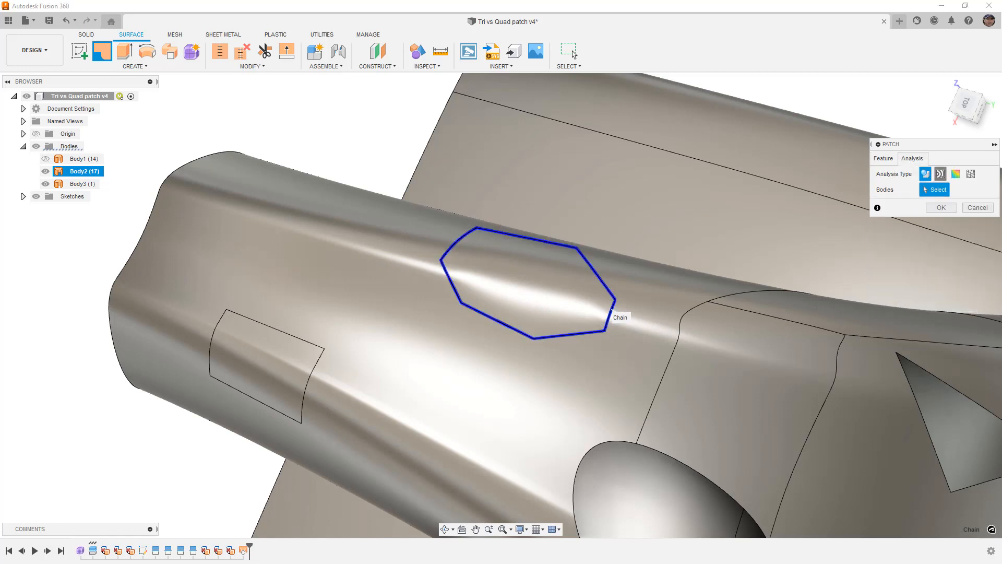
{"action": "left_click", "coordinate": [940, 174]}
{"action": "middle_click_drag", "start_coordinate": [647, 225], "coordinate": [643, 245], "text": "shift"}
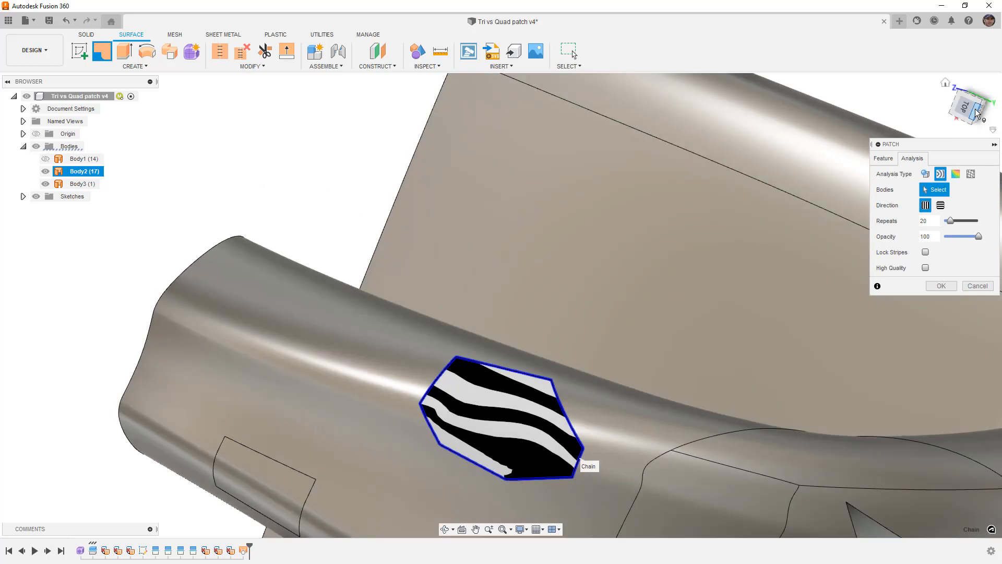
{"action": "left_click", "coordinate": [967, 109]}
{"action": "scroll", "coordinate": [528, 256], "scroll_direction": "down", "scroll_amount": 3}
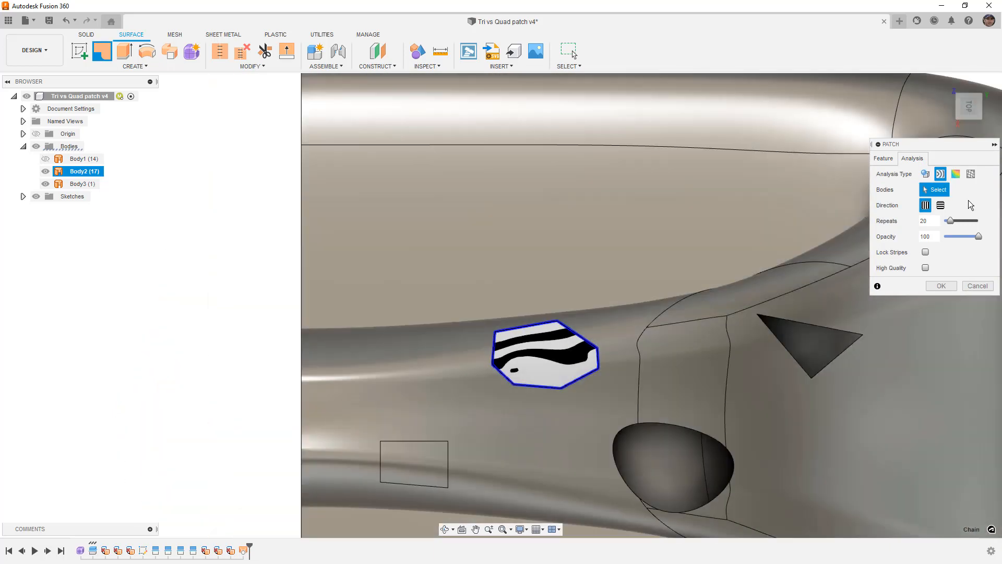
{"action": "left_click", "coordinate": [941, 205]}
{"action": "scroll", "coordinate": [541, 381], "scroll_direction": "up", "scroll_amount": 3}
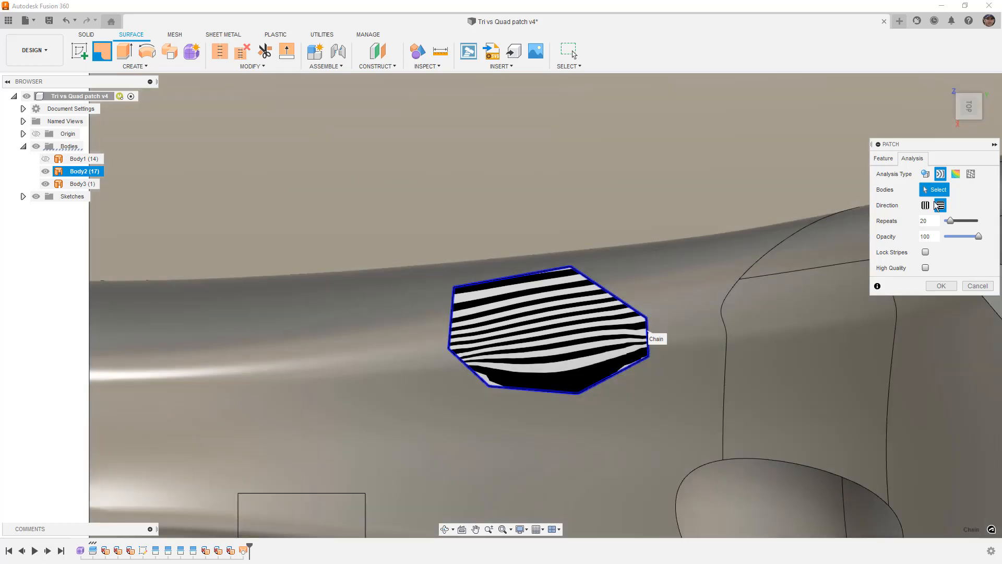
{"action": "left_click", "coordinate": [882, 158]}
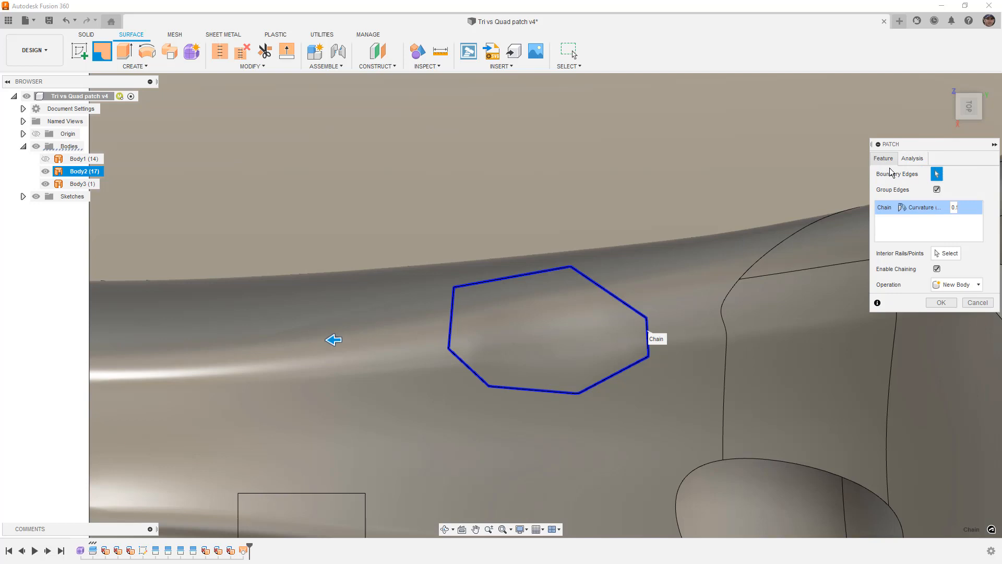
{"action": "left_click", "coordinate": [976, 303]}
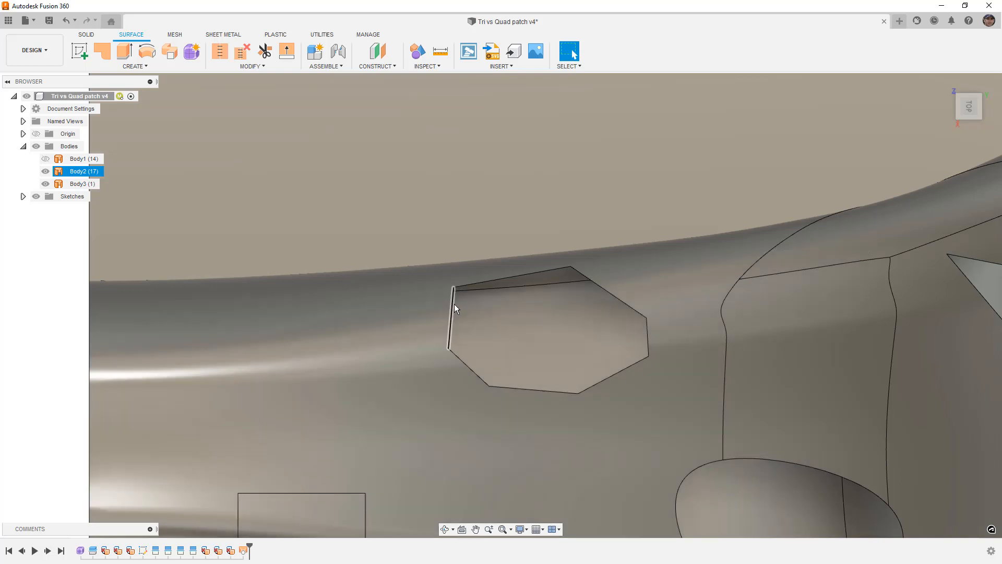
- Examine how the seven-sided opening's edges can be grouped into four sides for a loft, and clear the selection
{"action": "left_click", "coordinate": [453, 305]}
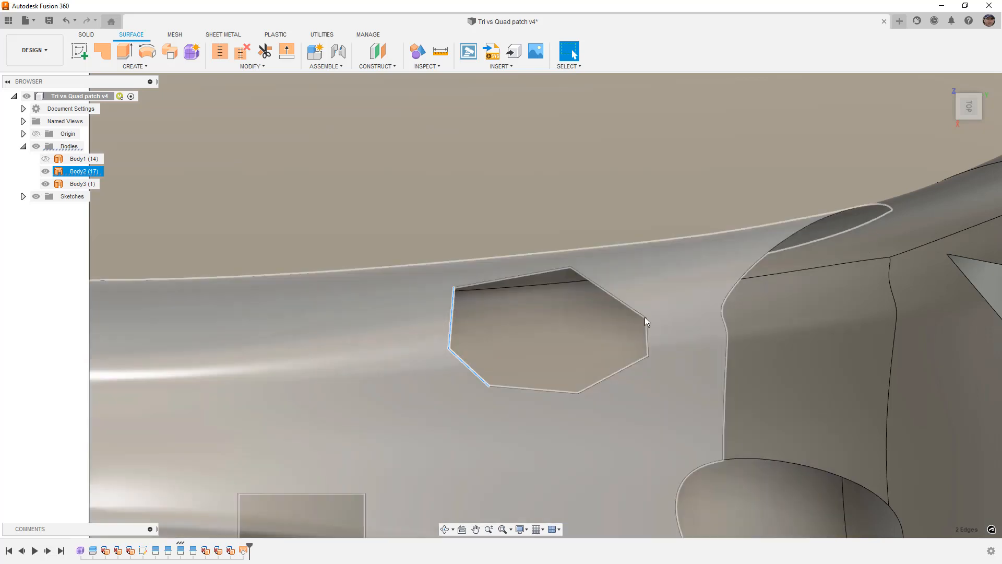
{"action": "left_click", "coordinate": [641, 314]}
{"action": "left_click", "coordinate": [647, 331], "text": "ctrl"}
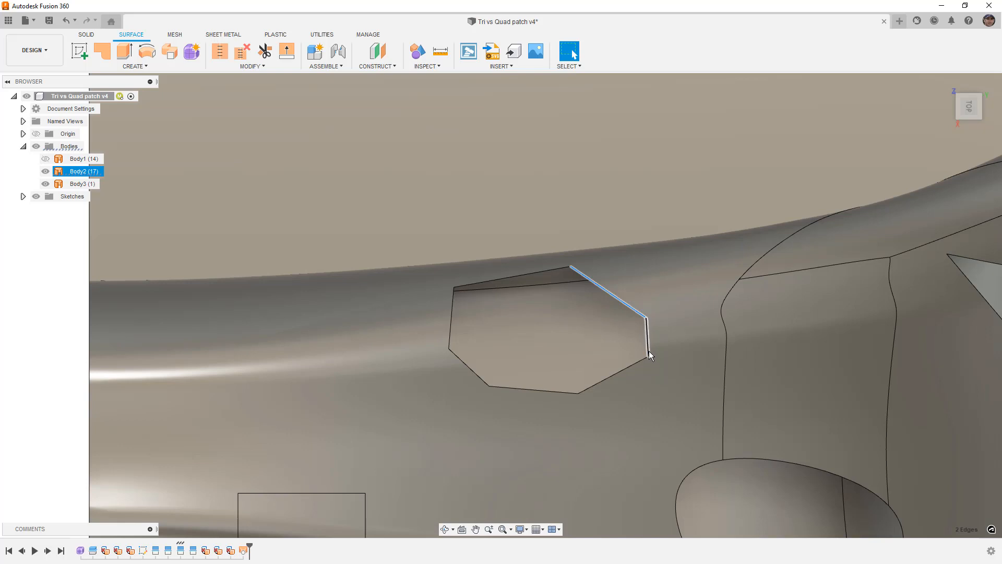
{"action": "left_click", "coordinate": [543, 271]}
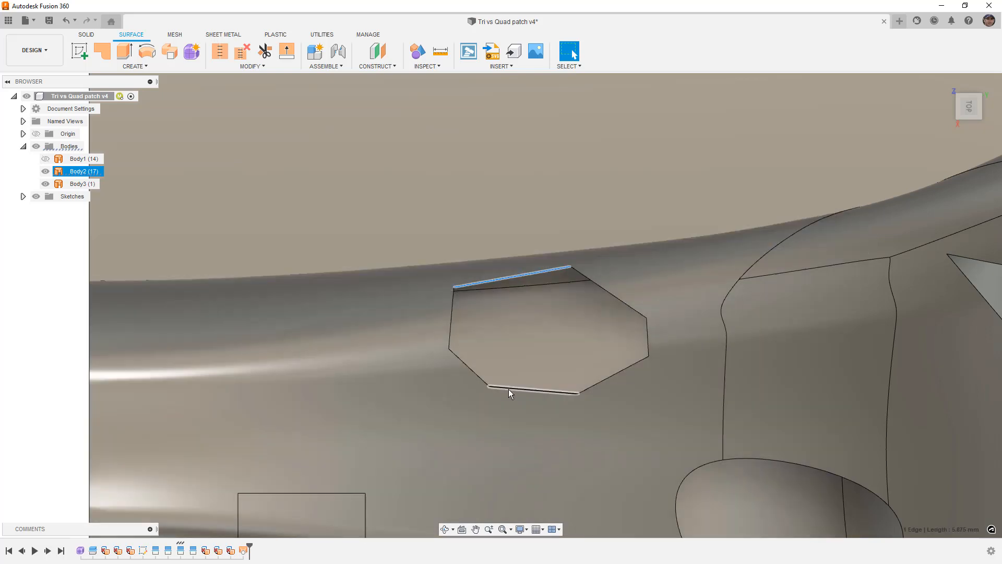
{"action": "left_click", "coordinate": [510, 389]}
{"action": "left_click", "coordinate": [600, 381], "text": "ctrl"}
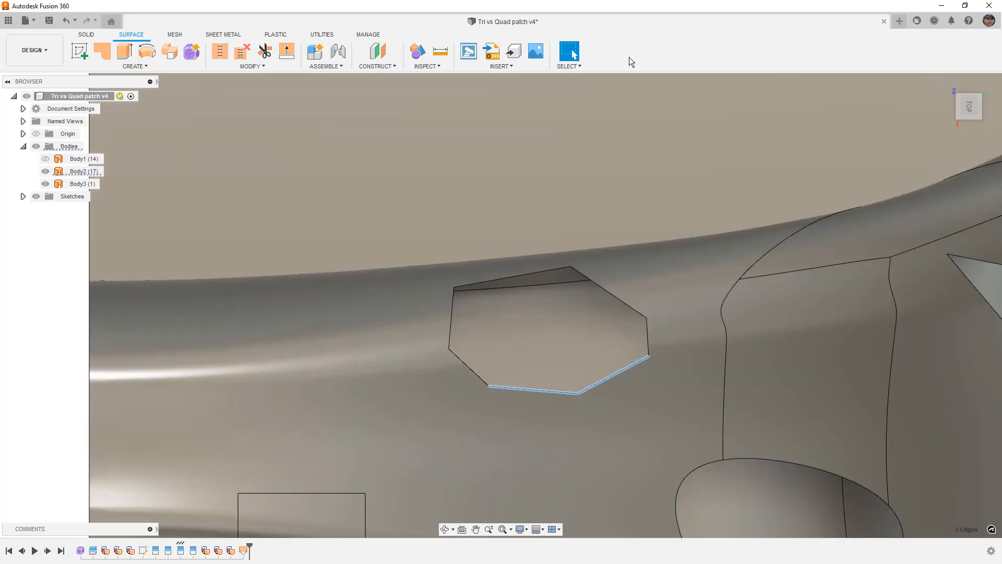
{"action": "key", "text": "Escape"}
{"action": "left_click", "coordinate": [596, 77]}
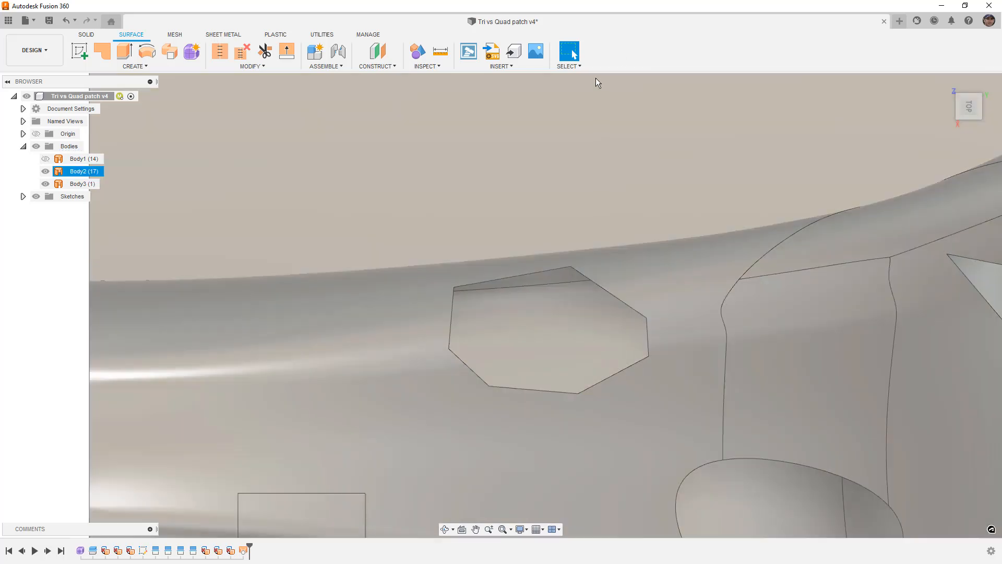
{"action": "key", "text": "Escape"}
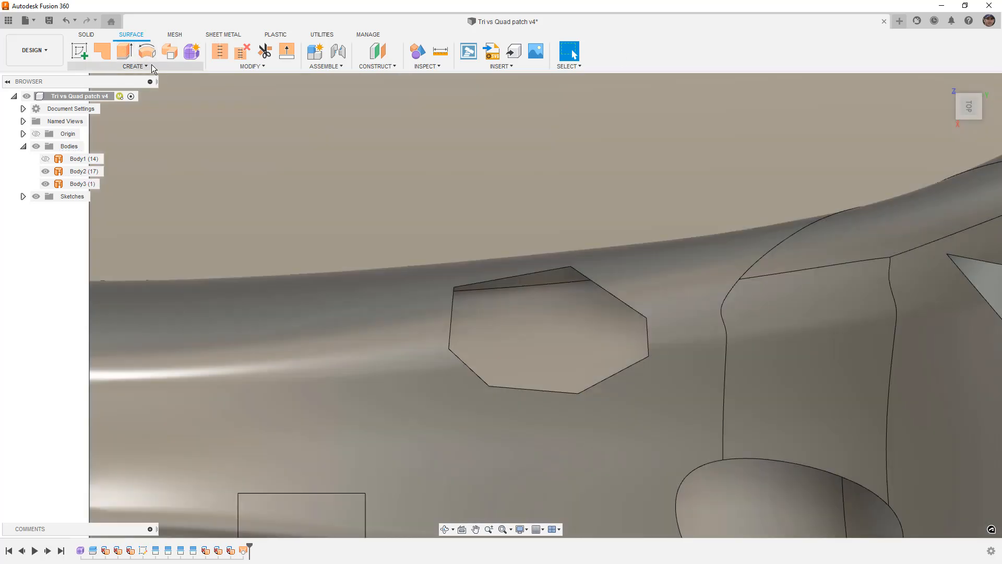
- Start a surface Loft across the seven-sided opening using the two edges at each end as Profile 1 and Profile 2
{"action": "left_click", "coordinate": [152, 65]}
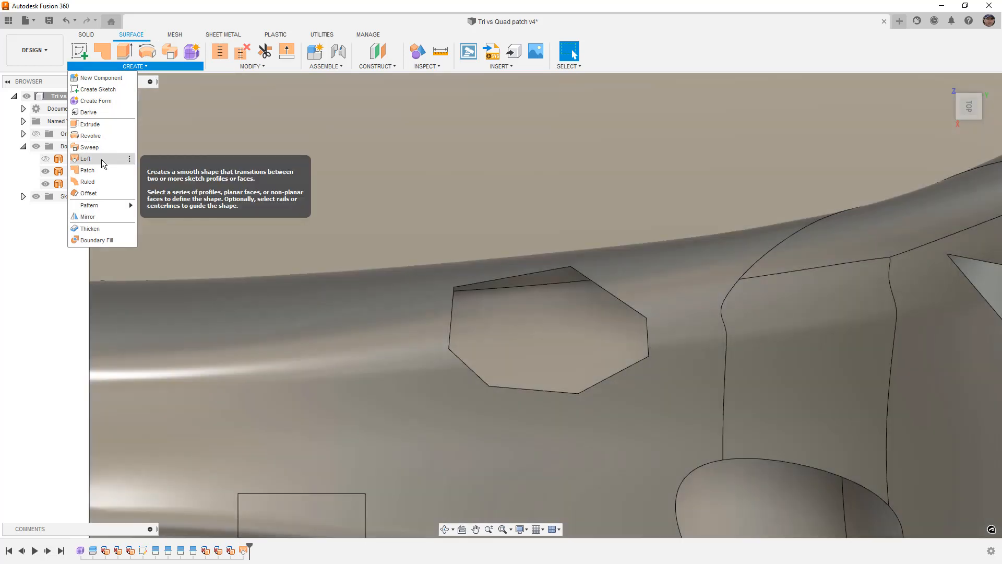
{"action": "left_click", "coordinate": [104, 164]}
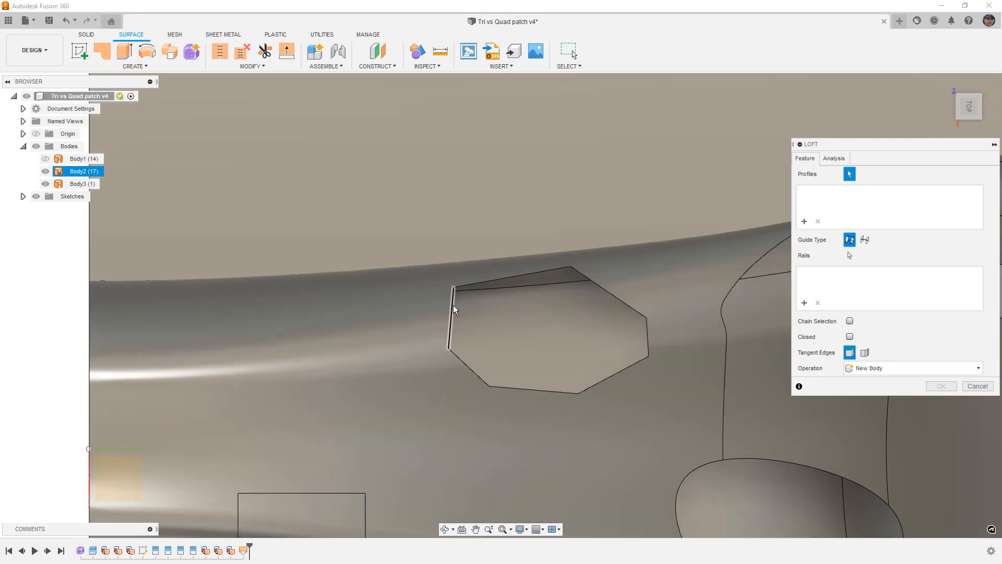
{"action": "left_click", "coordinate": [452, 305]}
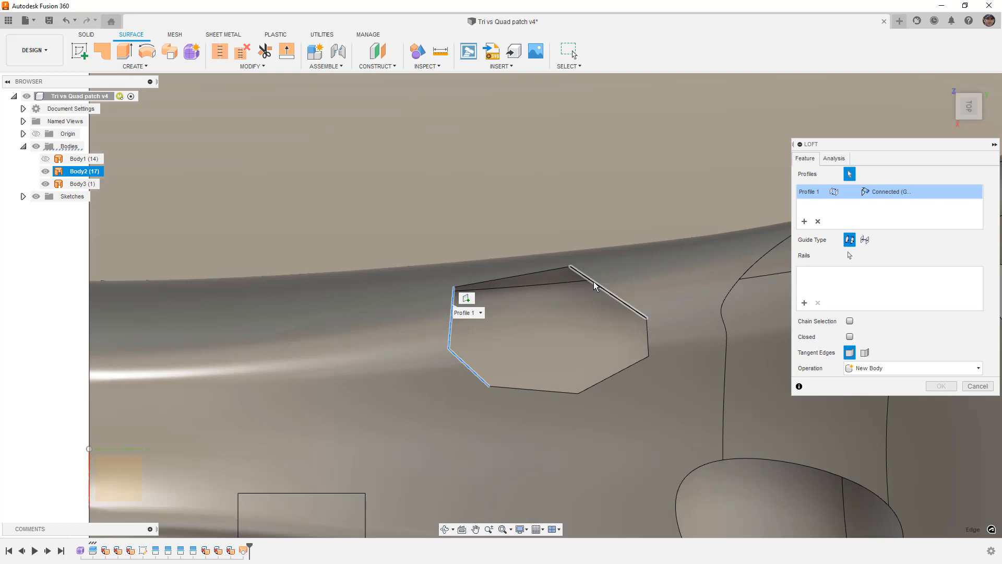
{"action": "left_click", "coordinate": [593, 280]}
{"action": "left_click", "coordinate": [647, 330]}
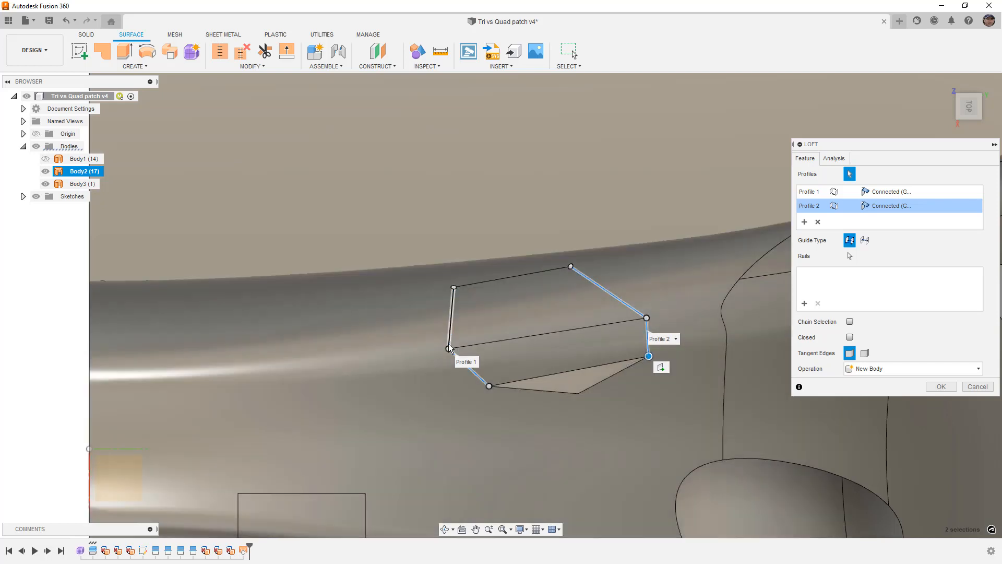
{"action": "left_click", "coordinate": [448, 345]}
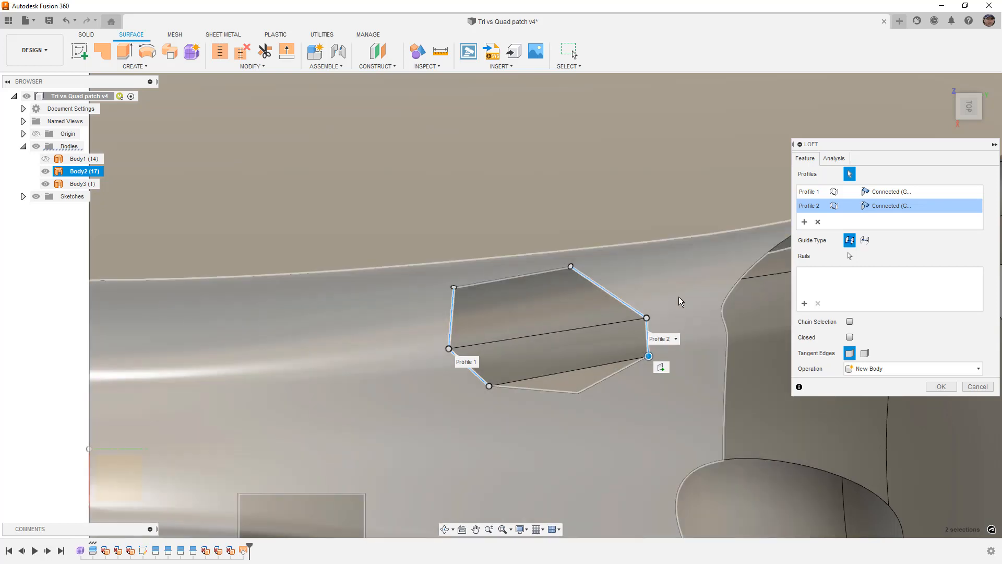
{"action": "mouse_move", "coordinate": [696, 329]}
{"action": "middle_mouse_down", "text": "shift"}
{"action": "mouse_move", "coordinate": [697, 319]}
{"action": "mouse_move", "coordinate": [697, 328]}
{"action": "middle_mouse_up", "text": "shift"}
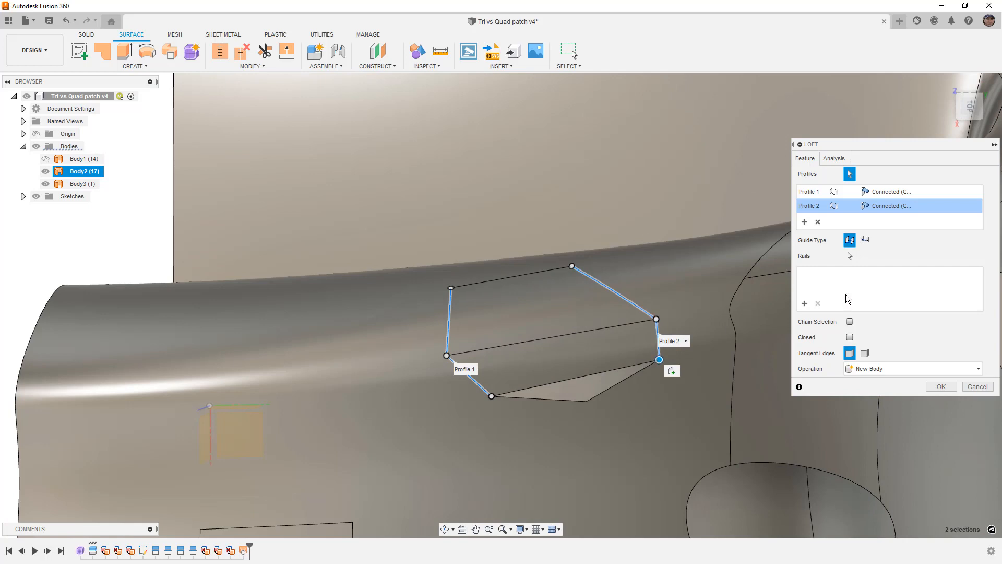
- Add the opening's outer long edge as a Curvature (G2) rail, and try the two opposite edges as a second rail before removing it
{"action": "left_click", "coordinate": [804, 303]}
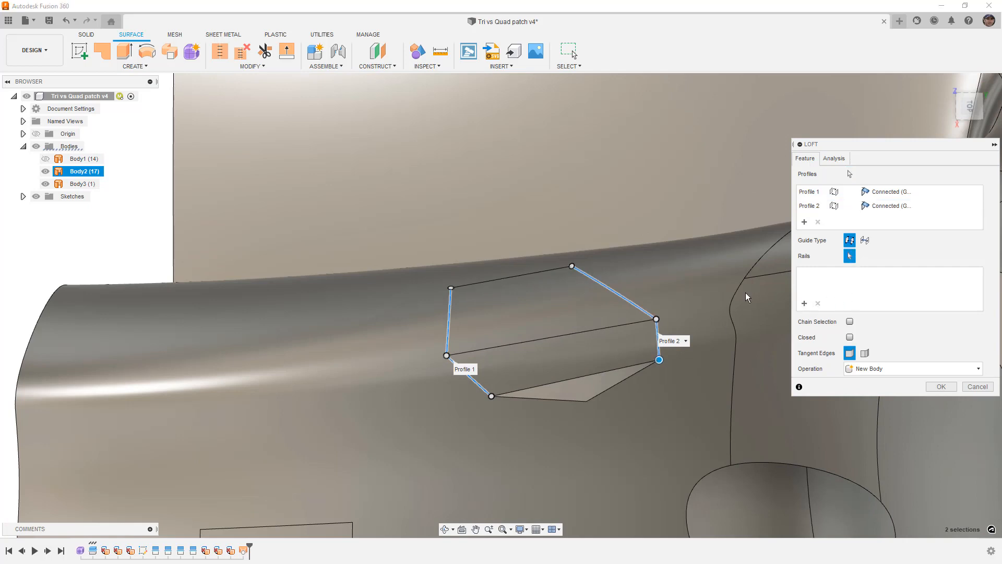
{"action": "left_click", "coordinate": [548, 269]}
{"action": "left_click", "coordinate": [898, 280]}
{"action": "left_click", "coordinate": [899, 299]}
{"action": "left_click", "coordinate": [899, 281]}
{"action": "left_click", "coordinate": [896, 310]}
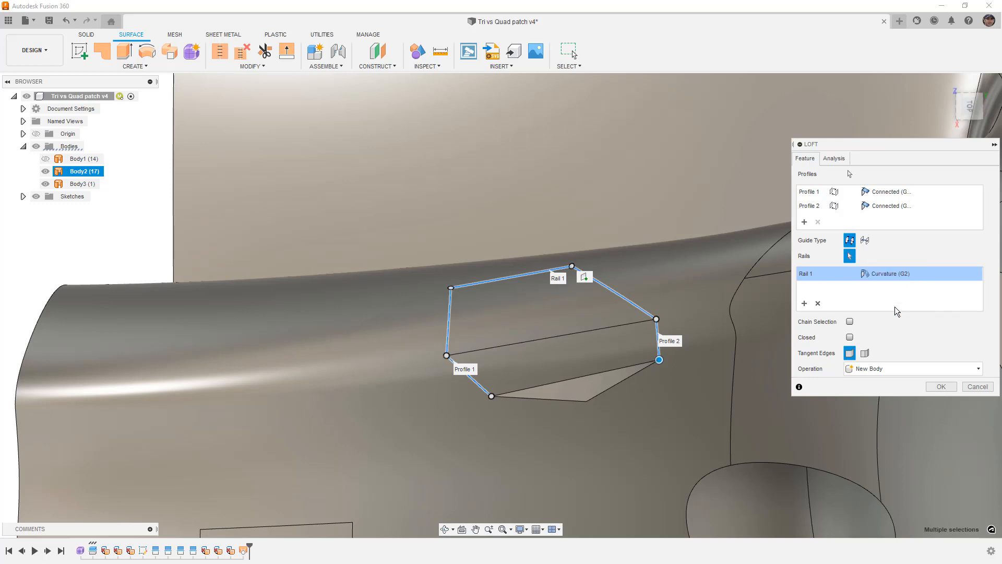
{"action": "left_click", "coordinate": [572, 402]}
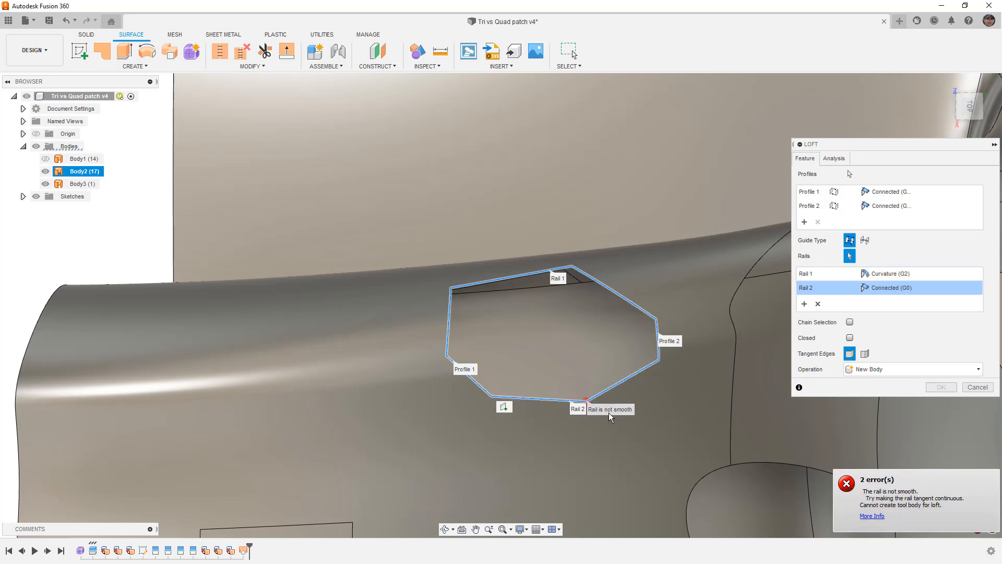
{"action": "left_click", "coordinate": [818, 304]}
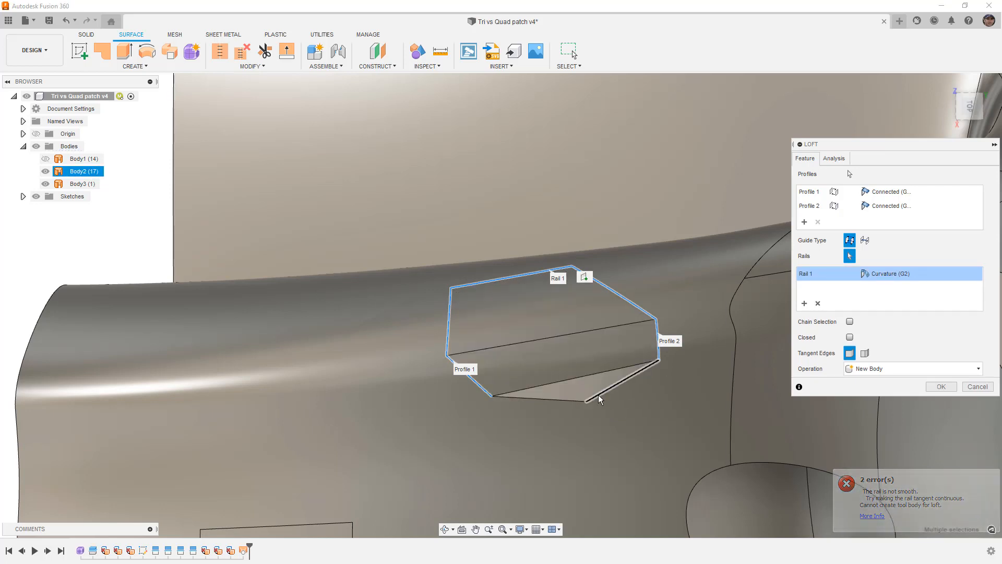
- Set both loft profiles to Curvature (G2) continuity
{"action": "left_click", "coordinate": [887, 192]}
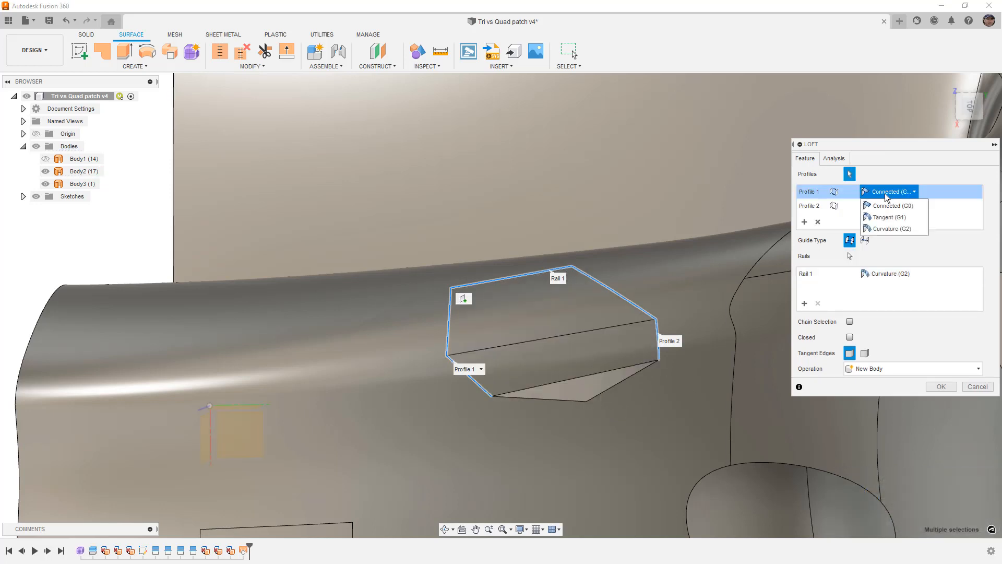
{"action": "left_click", "coordinate": [888, 228]}
{"action": "left_click", "coordinate": [885, 207]}
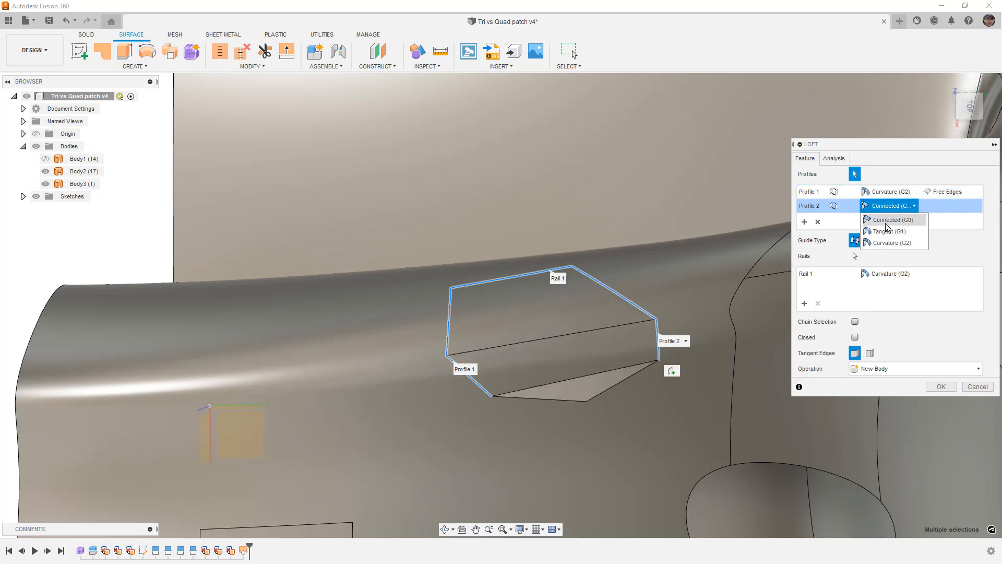
{"action": "left_click", "coordinate": [883, 240]}
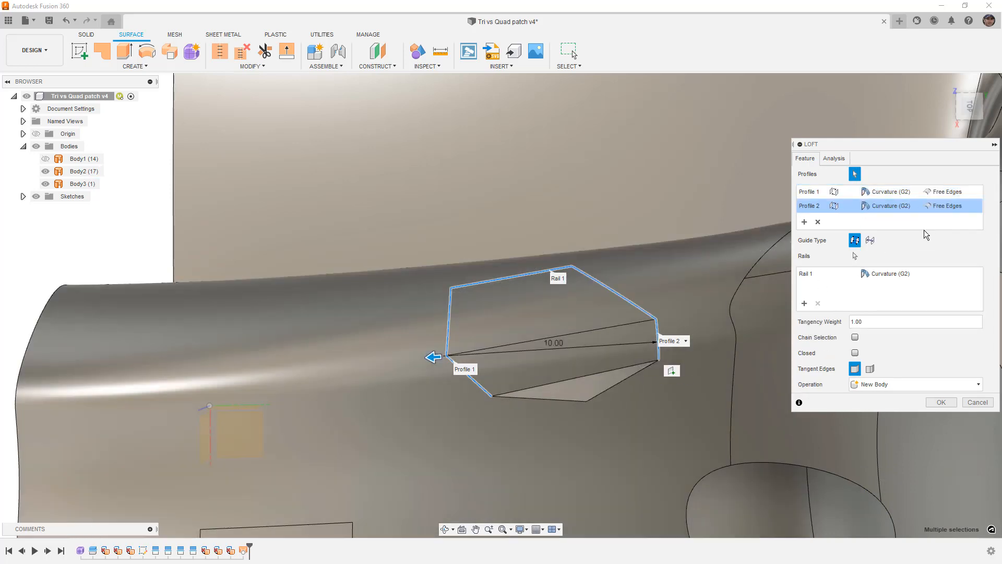
- Set both loft profiles to Align Edges and create the loft as a new body
{"action": "left_click", "coordinate": [947, 206]}
{"action": "left_click", "coordinate": [950, 230]}
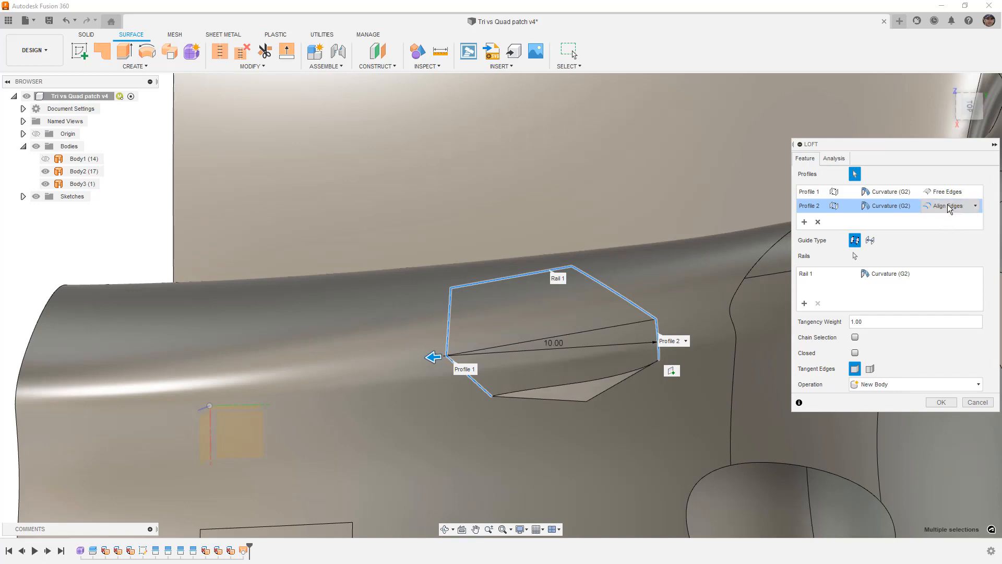
{"action": "left_click", "coordinate": [946, 191]}
{"action": "left_click", "coordinate": [947, 218]}
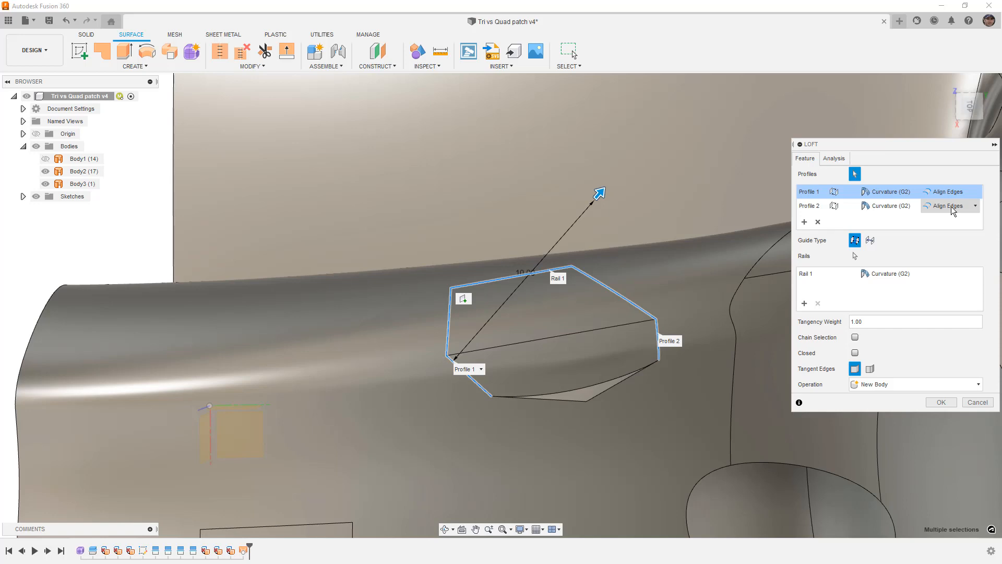
{"action": "left_click", "coordinate": [941, 401]}
{"action": "left_click", "coordinate": [944, 403]}
- Stitch the new loft surface to the surrounding main surface body
{"action": "middle_click_drag", "start_coordinate": [669, 377], "coordinate": [650, 320], "text": "shift"}
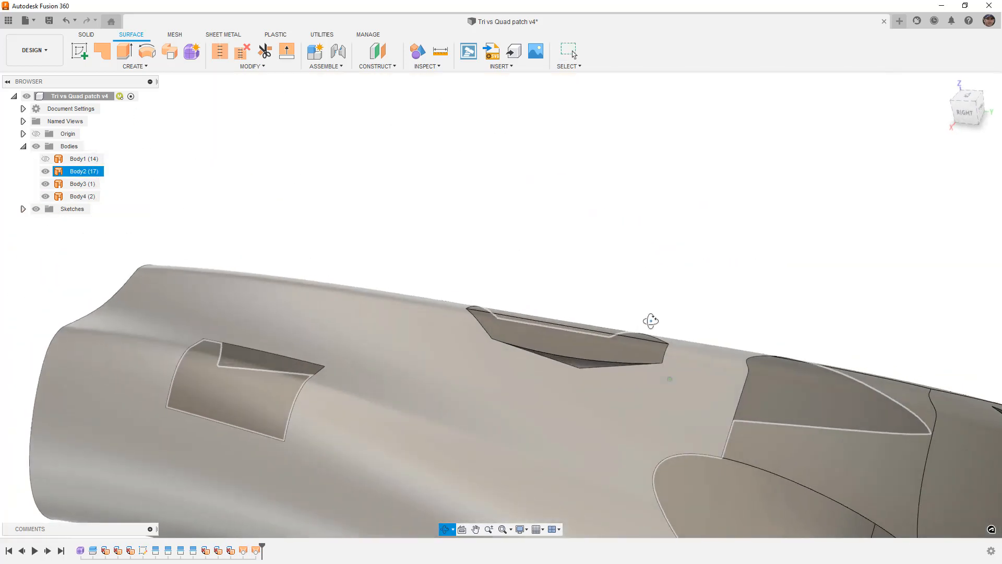
{"action": "key", "text": "Escape"}
{"action": "middle_click_drag", "start_coordinate": [852, 253], "coordinate": [787, 246], "text": "shift"}
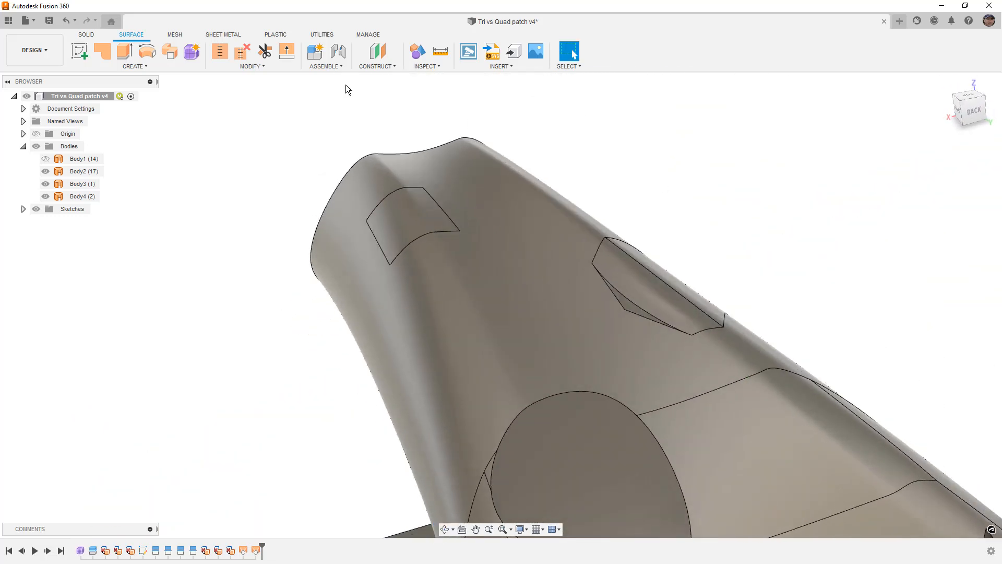
{"action": "left_click", "coordinate": [220, 51]}
{"action": "left_click", "coordinate": [633, 288]}
{"action": "left_click", "coordinate": [580, 218]}
{"action": "left_click", "coordinate": [941, 512]}
- Patch the remaining gap beside the loft with Curvature (G2) continuity as a new body
{"action": "left_click", "coordinate": [102, 51]}
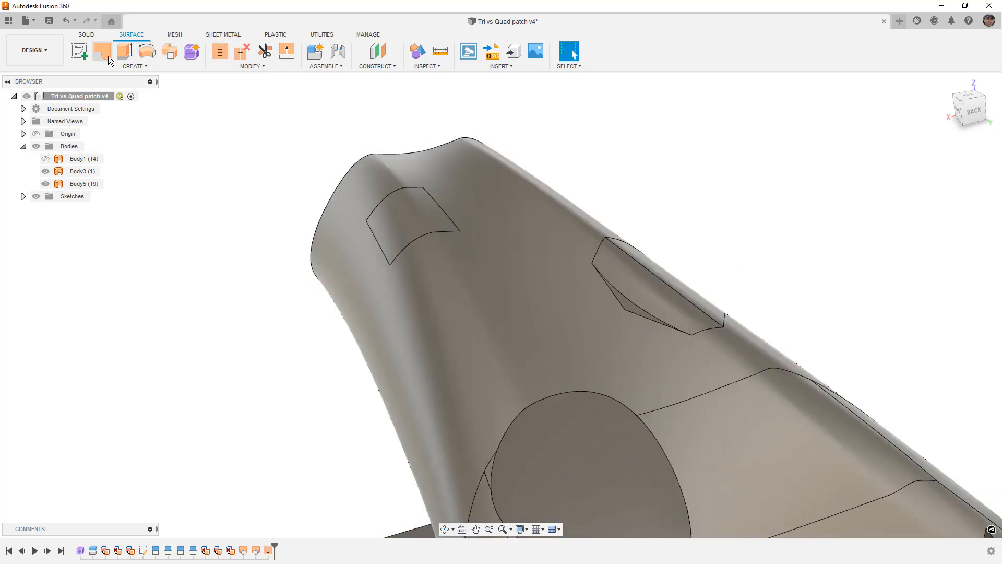
{"action": "left_click", "coordinate": [607, 287]}
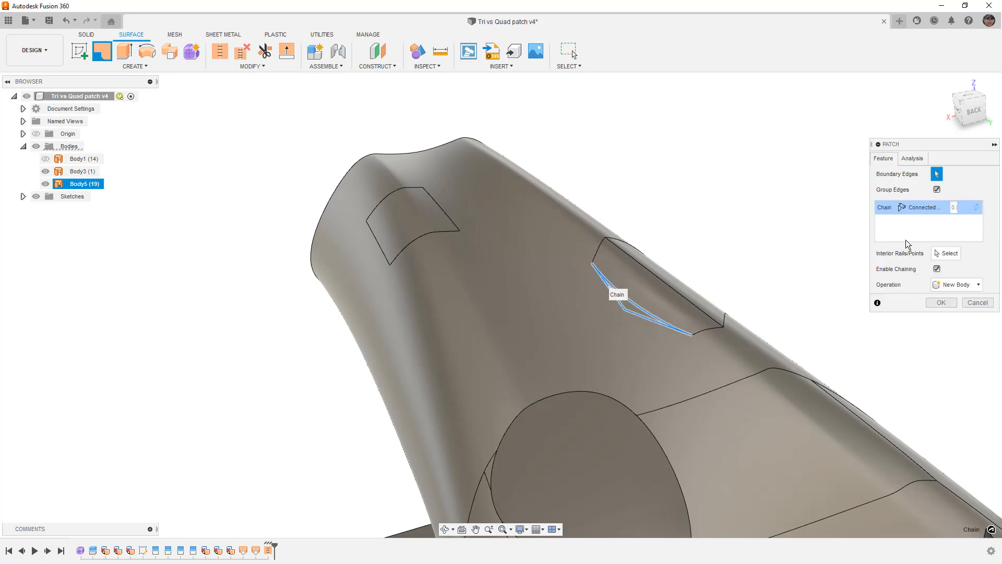
{"action": "left_click", "coordinate": [921, 207]}
{"action": "left_click", "coordinate": [930, 246]}
{"action": "left_click", "coordinate": [942, 303]}
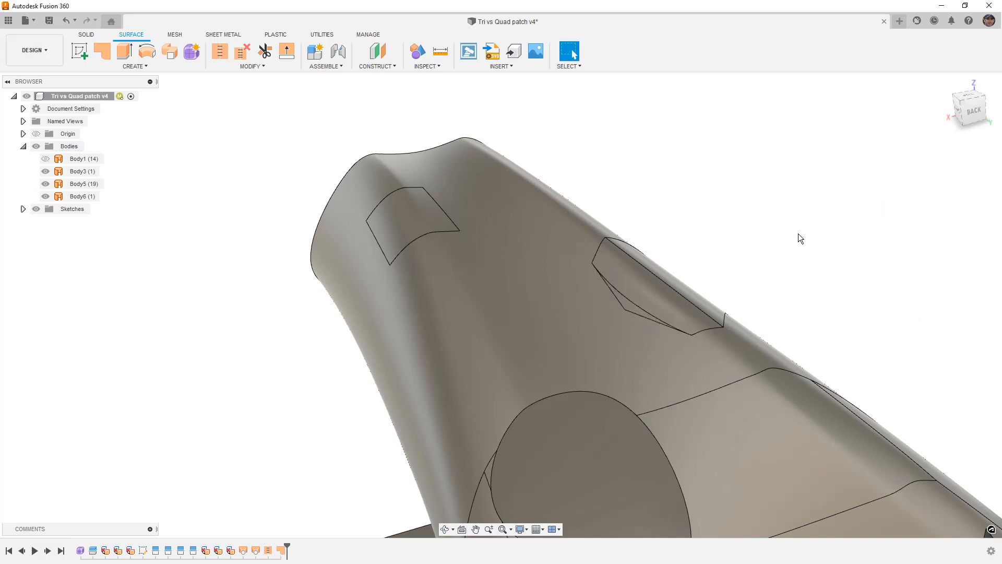
- Examine how the loft and patch blend into the body around the seven-sided opening, viewed at an angle and from the top
{"action": "middle_click_drag", "start_coordinate": [797, 234], "coordinate": [788, 272], "text": "shift"}
{"action": "left_click", "coordinate": [789, 275]}
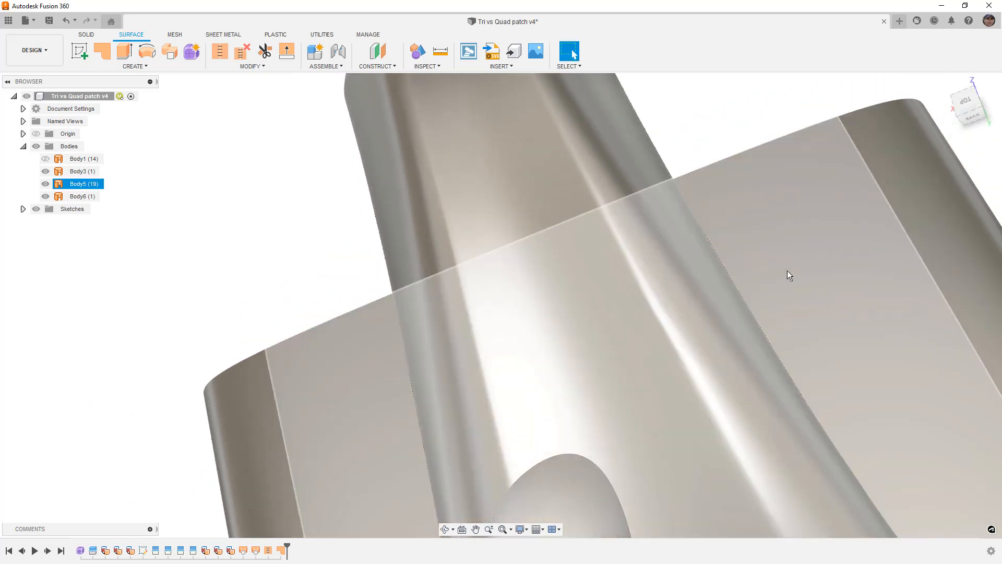
{"action": "key", "text": "Escape"}
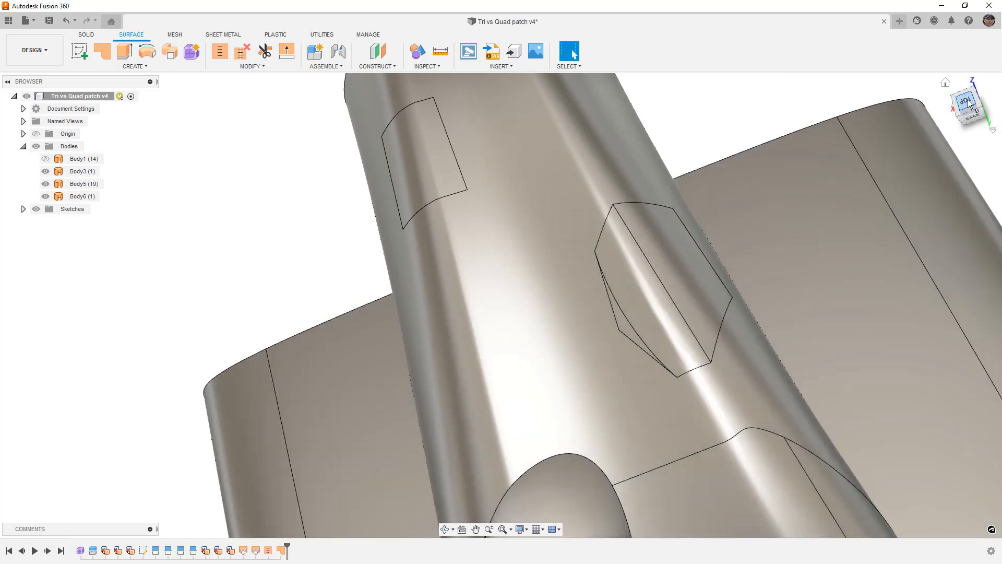
{"action": "left_click", "coordinate": [968, 99]}
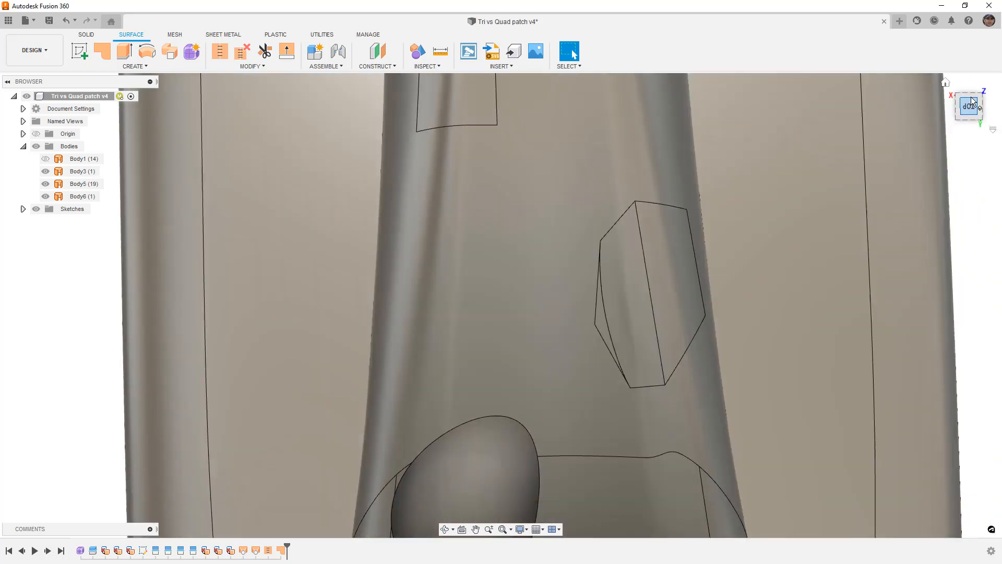
{"action": "left_click", "coordinate": [979, 86]}
{"action": "scroll", "coordinate": [711, 209], "scroll_direction": "down", "scroll_amount": 3}
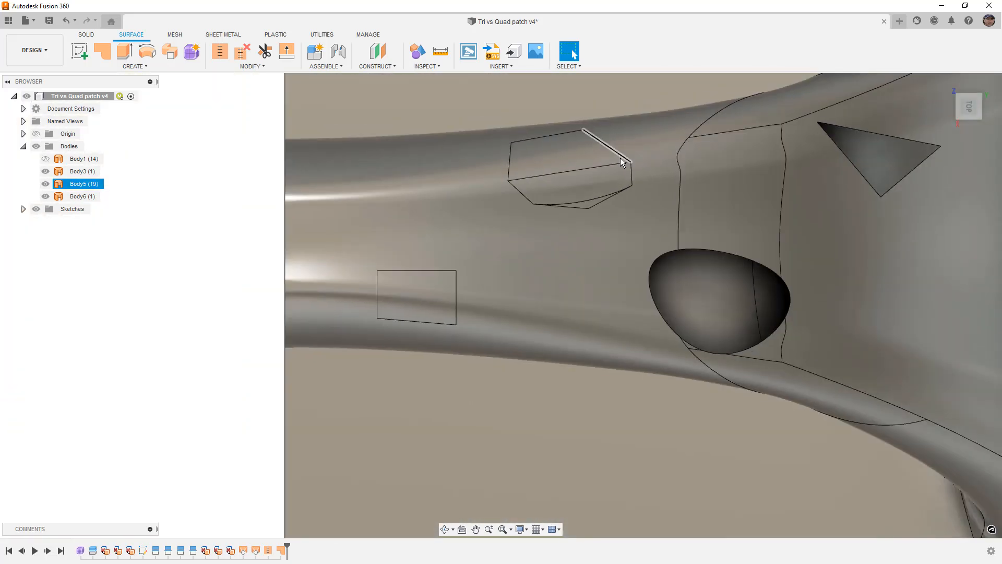
{"action": "middle_click_drag", "start_coordinate": [630, 175], "coordinate": [633, 278]}
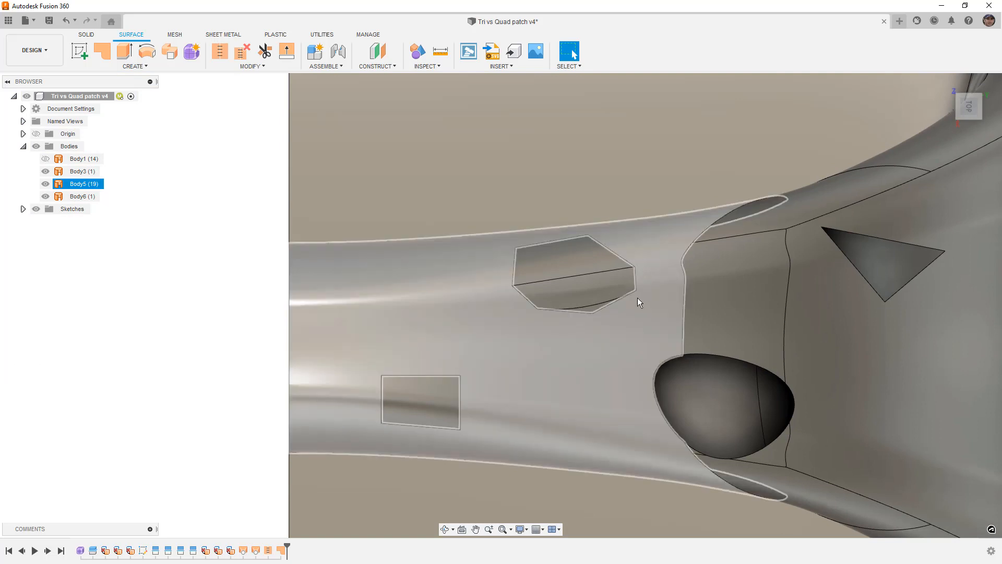
{"action": "left_click", "coordinate": [636, 297]}
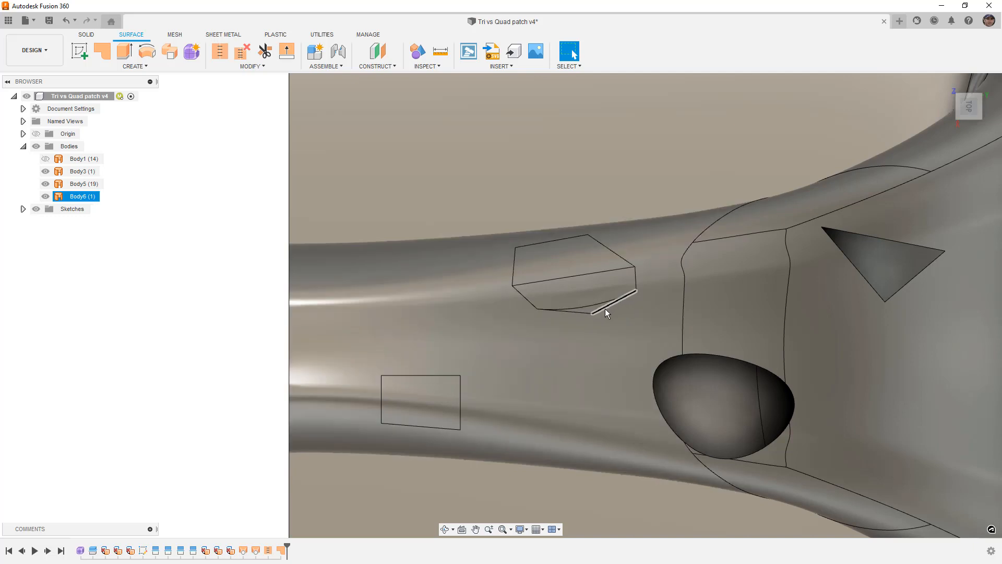
{"action": "left_click", "coordinate": [540, 311]}
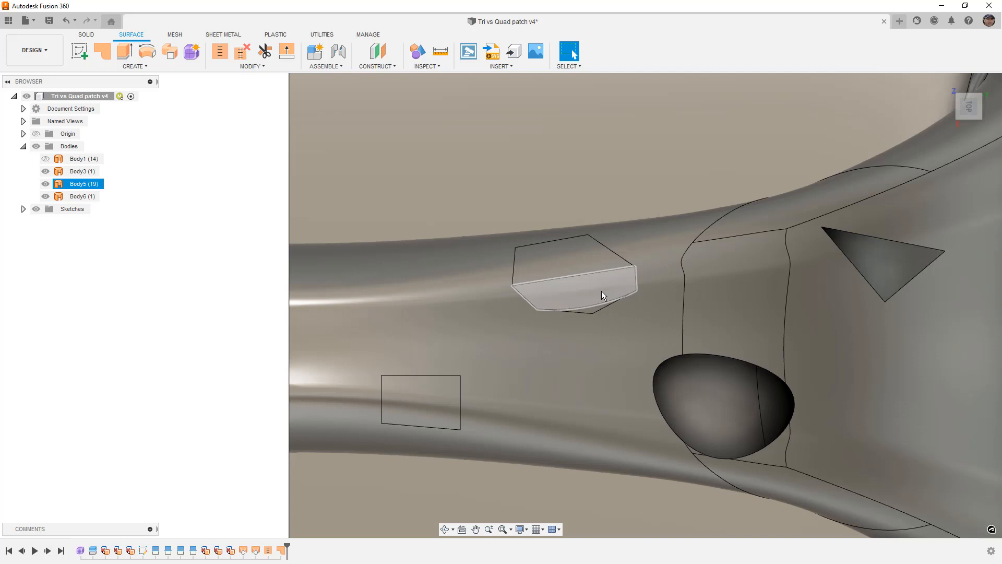
{"action": "scroll", "coordinate": [597, 289], "scroll_direction": "down", "scroll_amount": 5}
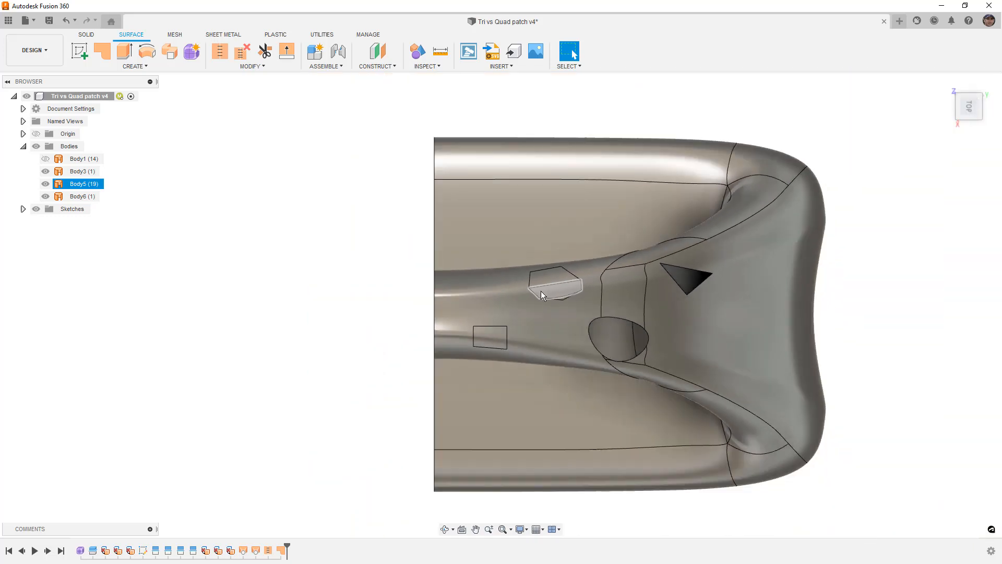
{"action": "scroll", "coordinate": [632, 322], "scroll_direction": "up", "scroll_amount": 4}
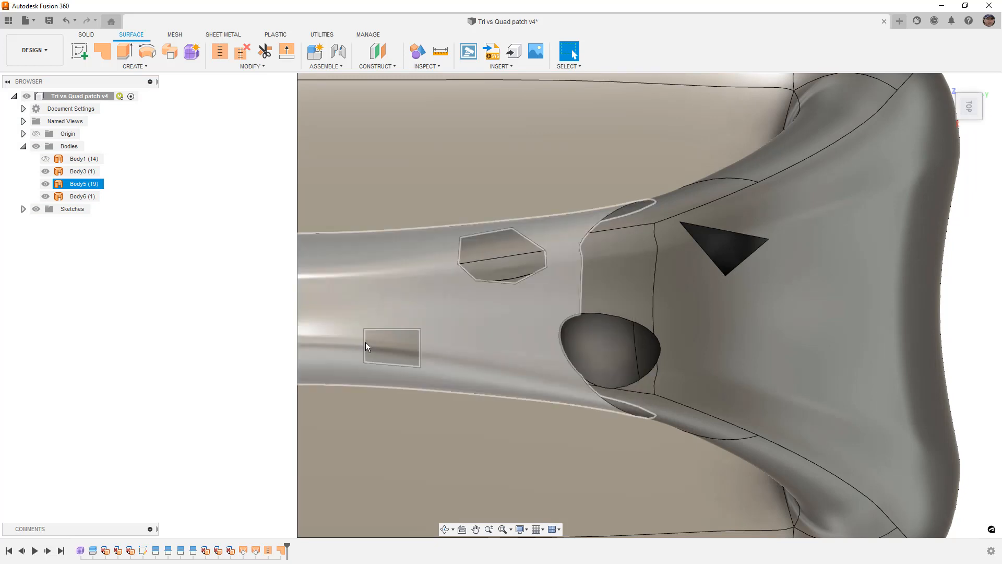
- Try a Curvature (G2) Patch over the oval opening, examine the preview's blend with the surrounding faces, and cancel the patch
{"action": "left_click", "coordinate": [102, 51]}
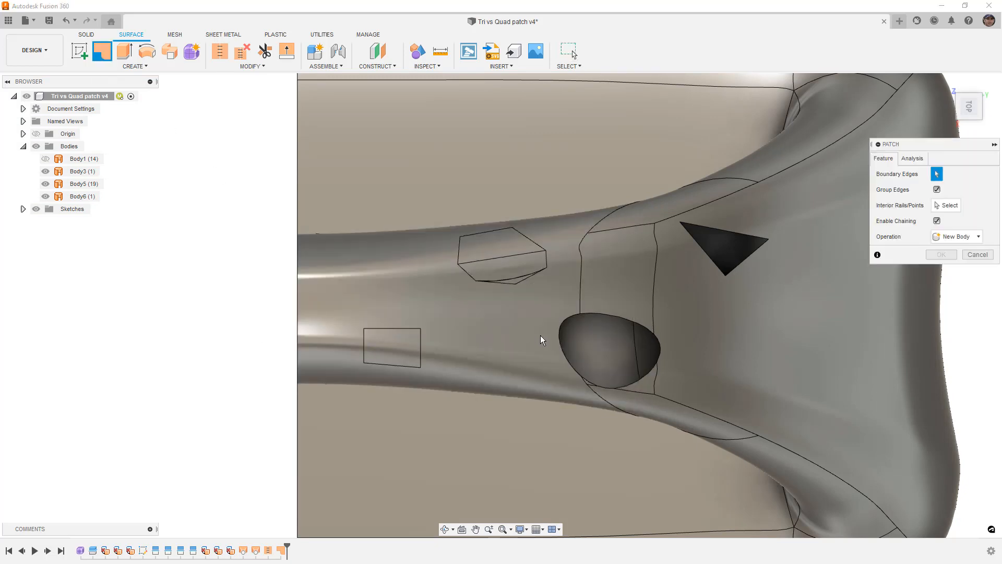
{"action": "left_click", "coordinate": [655, 334]}
{"action": "middle_click_drag", "start_coordinate": [648, 392], "coordinate": [647, 329], "text": "shift"}
{"action": "left_click", "coordinate": [918, 210]}
{"action": "left_click", "coordinate": [926, 244]}
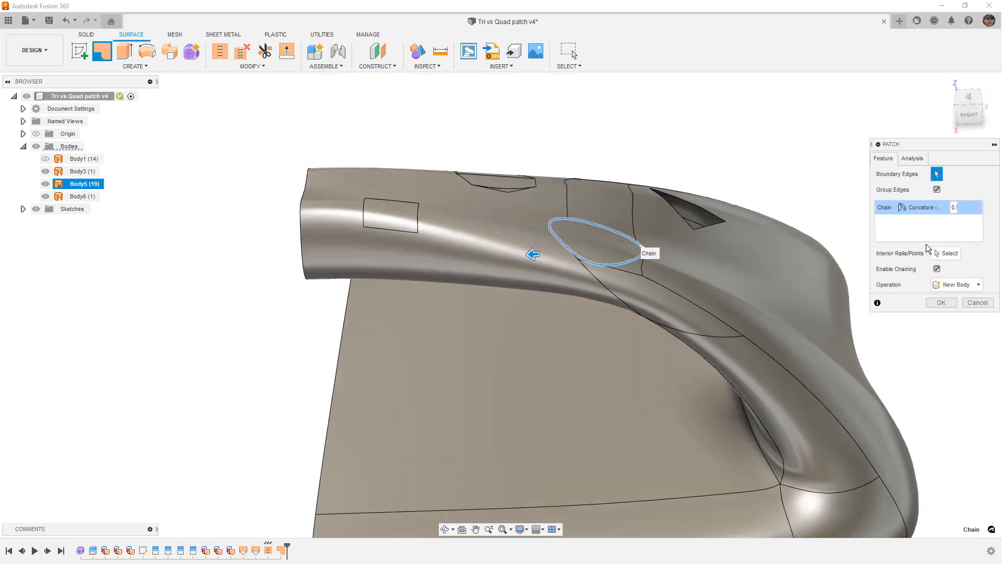
{"action": "scroll", "coordinate": [615, 246], "scroll_direction": "up", "scroll_amount": 5}
{"action": "middle_click_drag", "start_coordinate": [614, 239], "coordinate": [372, 344], "text": "shift"}
{"action": "middle_click_drag", "start_coordinate": [602, 274], "coordinate": [577, 283], "text": "shift"}
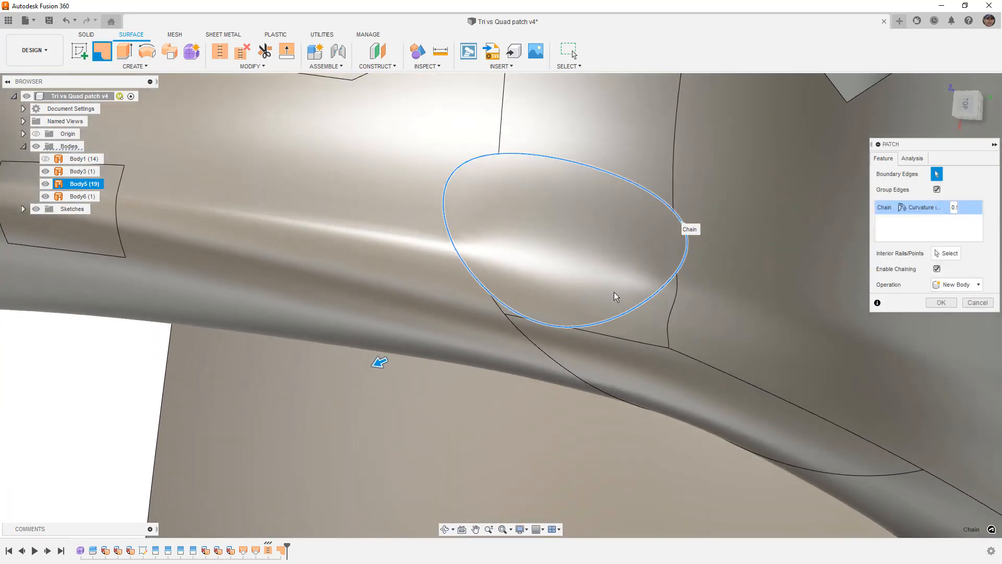
{"action": "left_click", "coordinate": [970, 303]}
- Start a surface Loft as a new body between the two opposite end edges of the oval opening
{"action": "scroll", "coordinate": [430, 407], "scroll_direction": "down", "scroll_amount": 5}
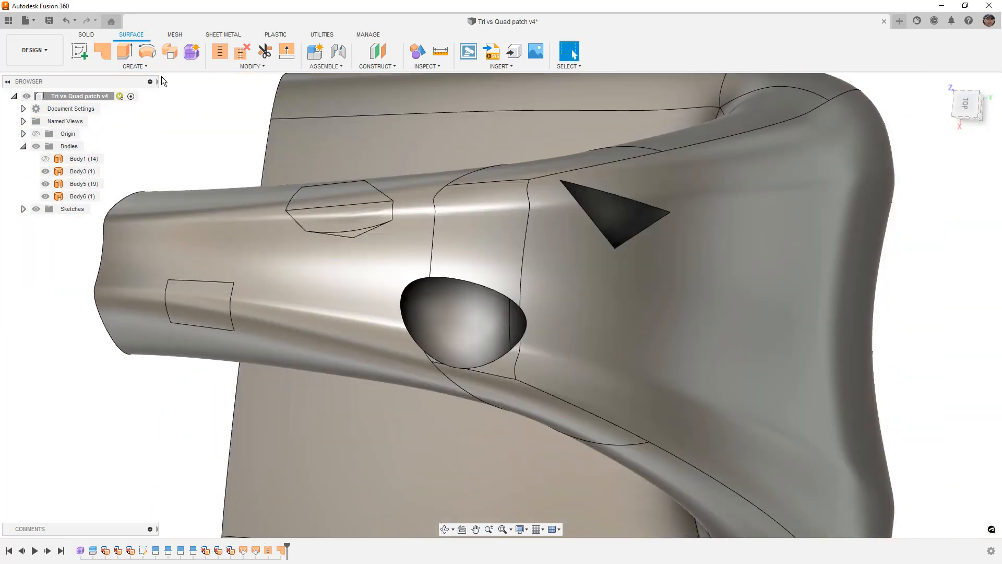
{"action": "left_click", "coordinate": [152, 65]}
{"action": "left_click", "coordinate": [105, 160]}
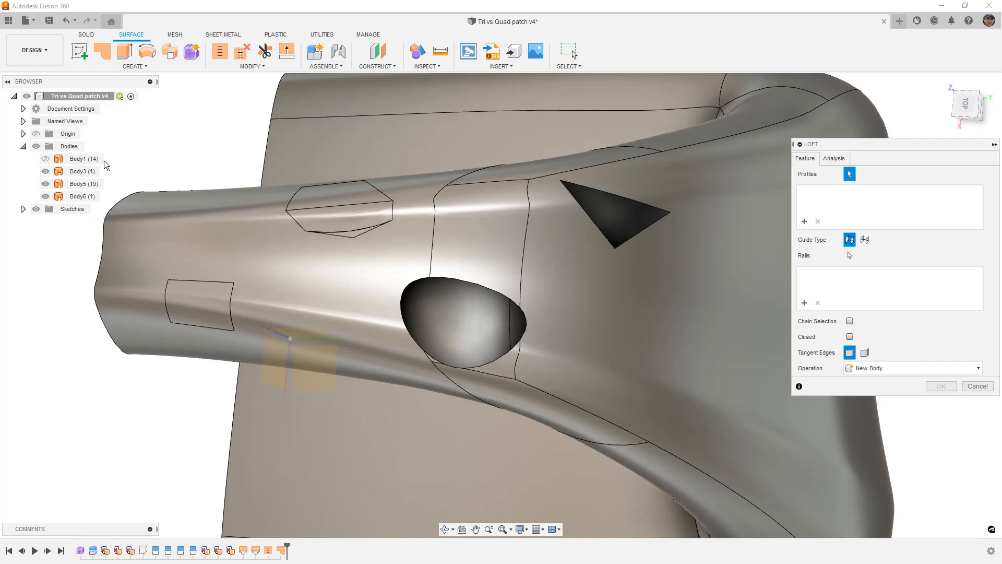
{"action": "scroll", "coordinate": [430, 345], "scroll_direction": "up", "scroll_amount": 3}
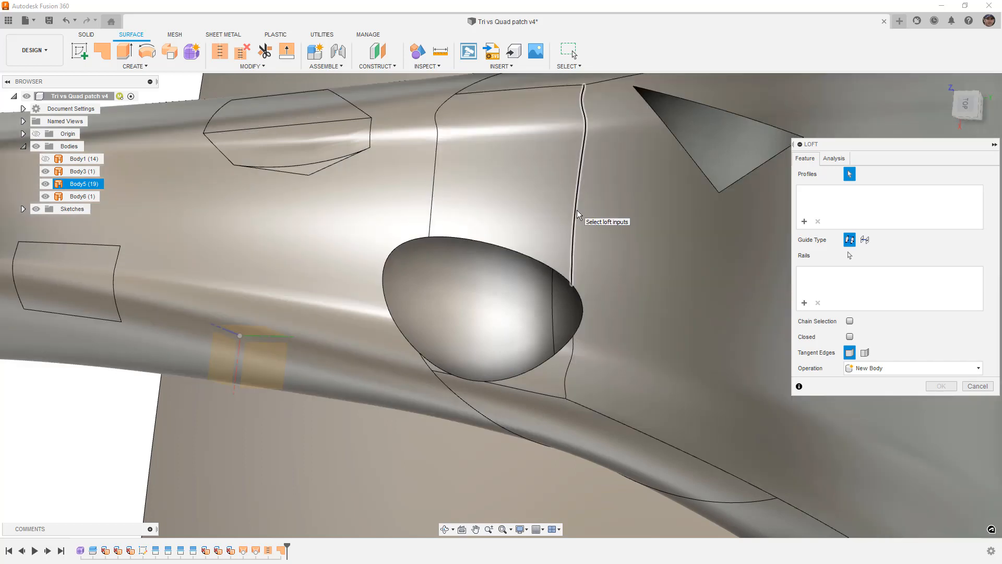
{"action": "left_click", "coordinate": [401, 245]}
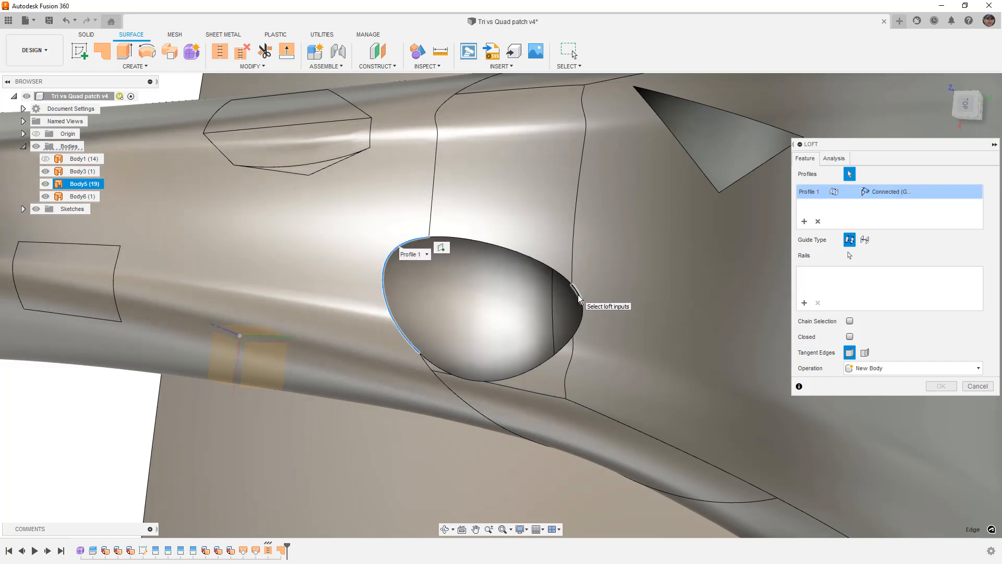
{"action": "left_click", "coordinate": [578, 295]}
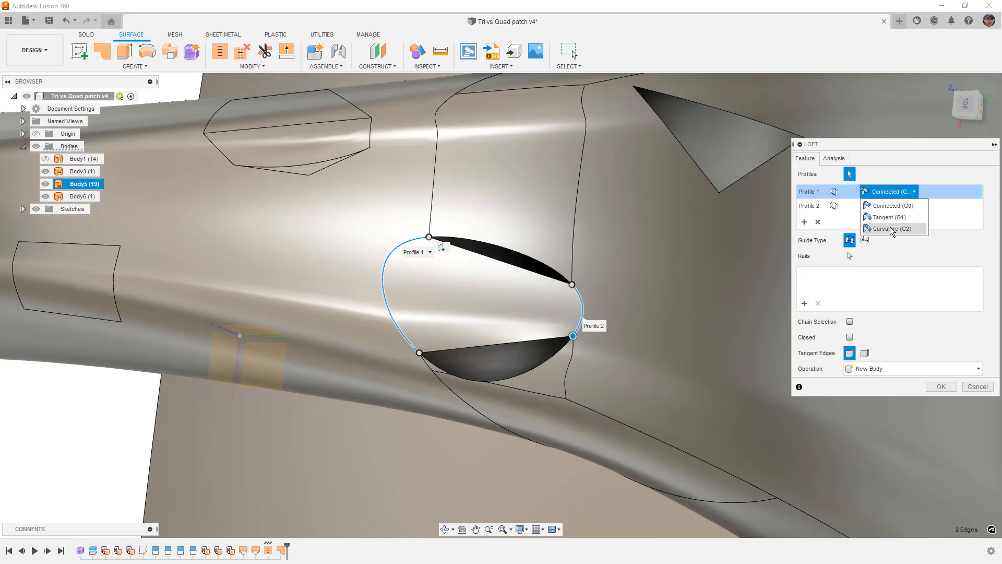
- Try Curvature (G2) continuity on both profiles of the oval opening's loft
{"action": "left_click", "coordinate": [891, 228]}
{"action": "left_click", "coordinate": [895, 208]}
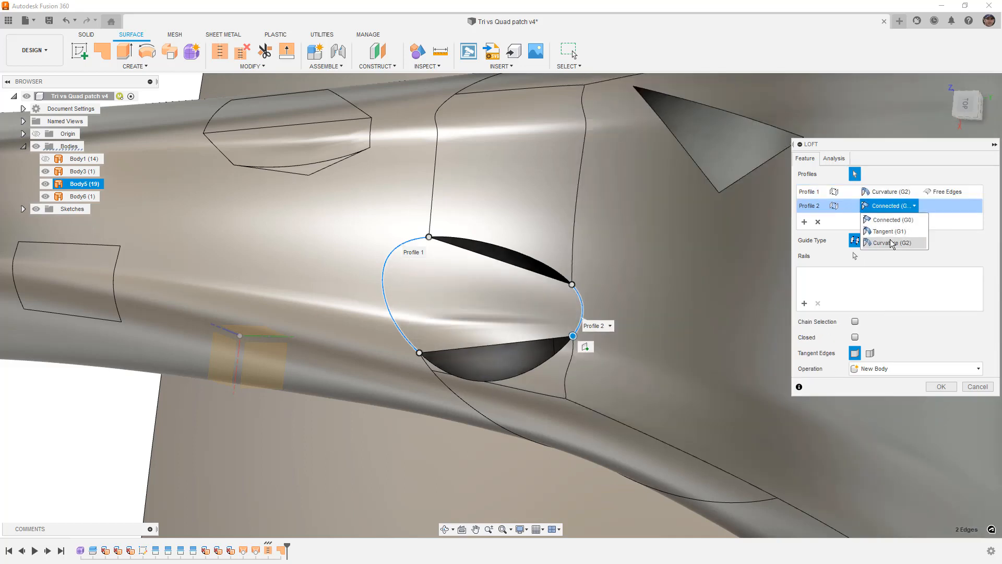
{"action": "left_click", "coordinate": [890, 240]}
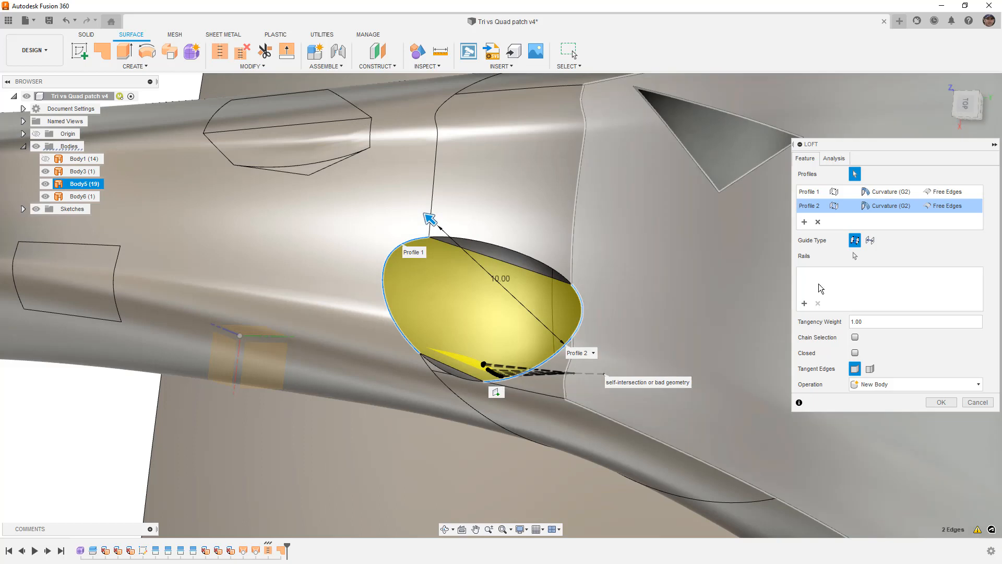
- Try the Align Edges option on both loft profiles
{"action": "left_click", "coordinate": [958, 207]}
{"action": "left_click", "coordinate": [955, 236]}
{"action": "left_click", "coordinate": [945, 193]}
{"action": "left_click", "coordinate": [947, 192]}
{"action": "left_click", "coordinate": [948, 217]}
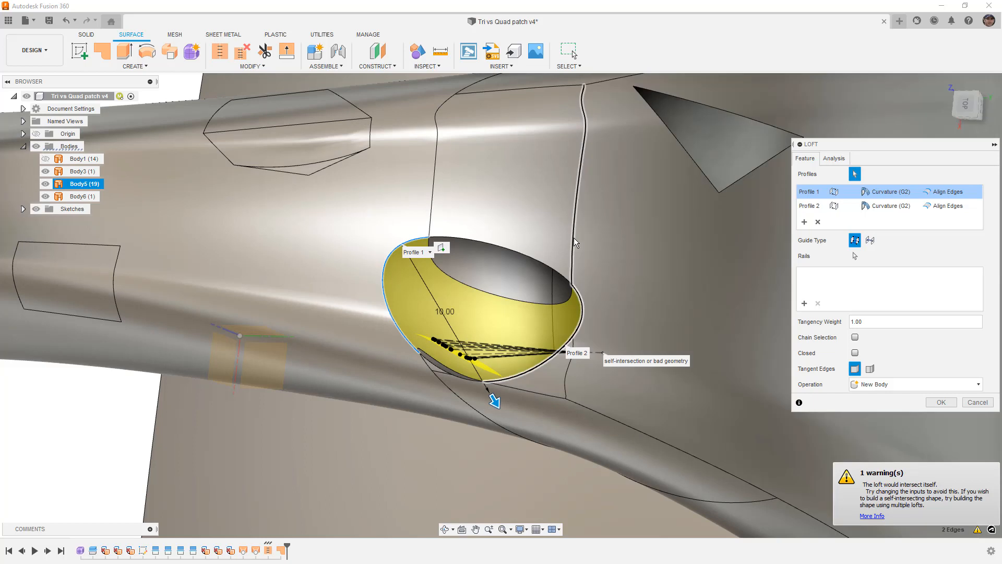
- Try the Align to Surface option on both loft profiles
{"action": "left_click", "coordinate": [952, 194]}
{"action": "left_click", "coordinate": [953, 227]}
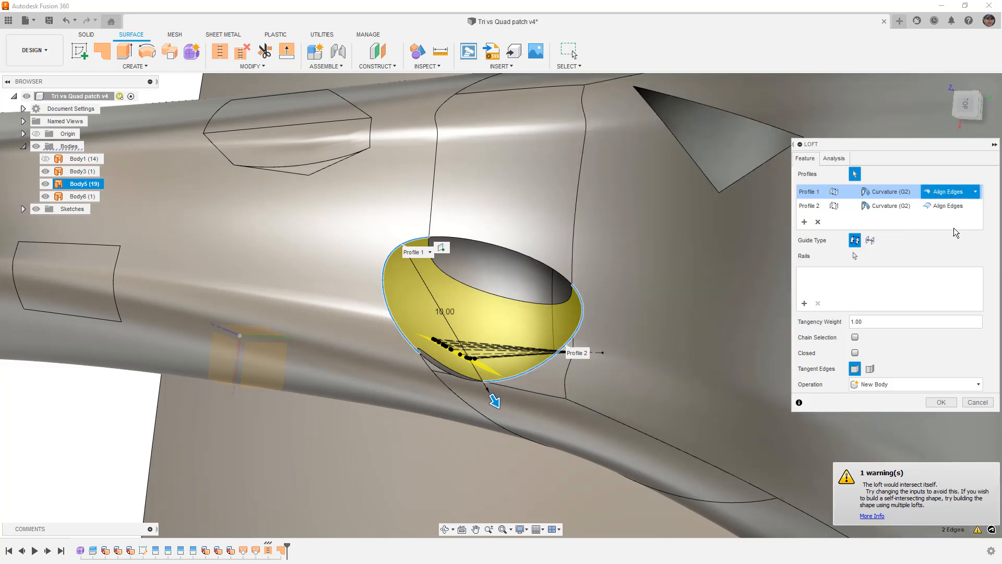
{"action": "left_click", "coordinate": [952, 207]}
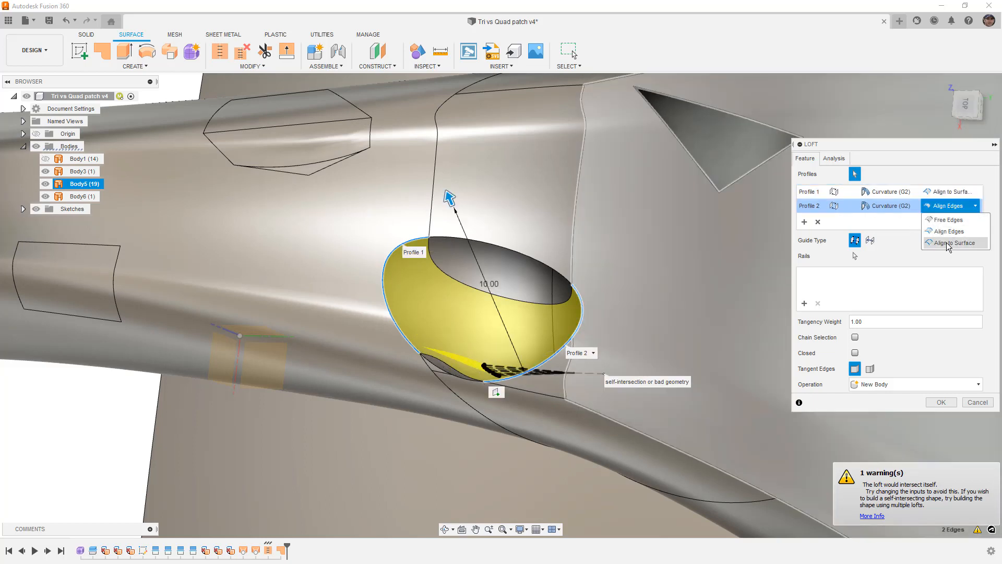
{"action": "left_click", "coordinate": [953, 242]}
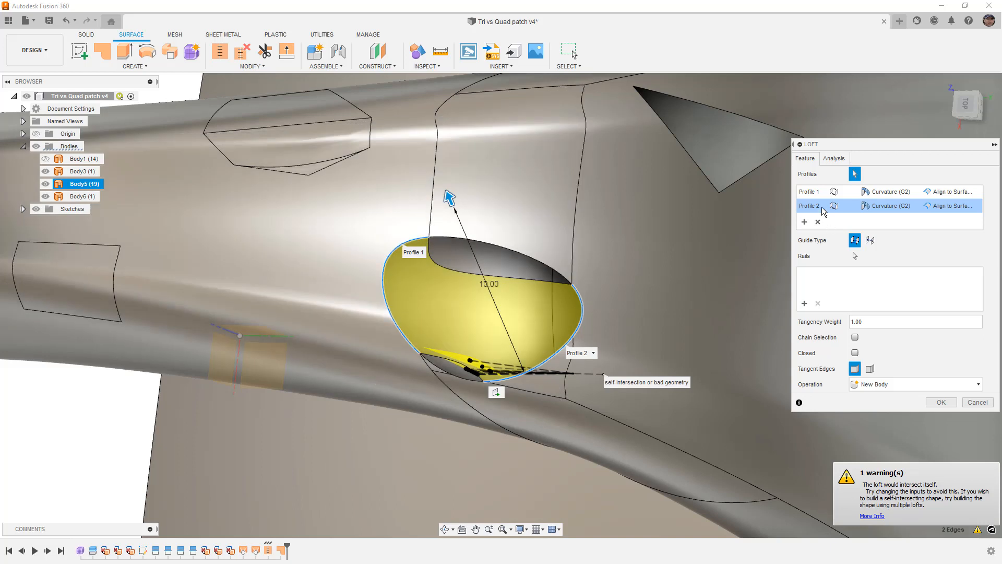
- Set the continuity of both loft profiles to Tangent (G1)
{"action": "left_click", "coordinate": [813, 193]}
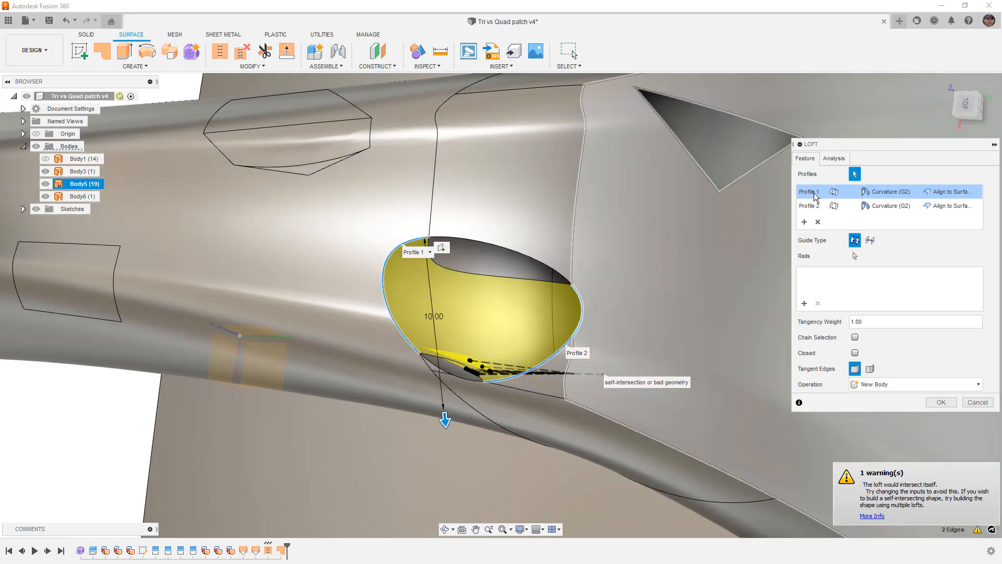
{"action": "left_click", "coordinate": [887, 192]}
{"action": "left_click", "coordinate": [895, 217]}
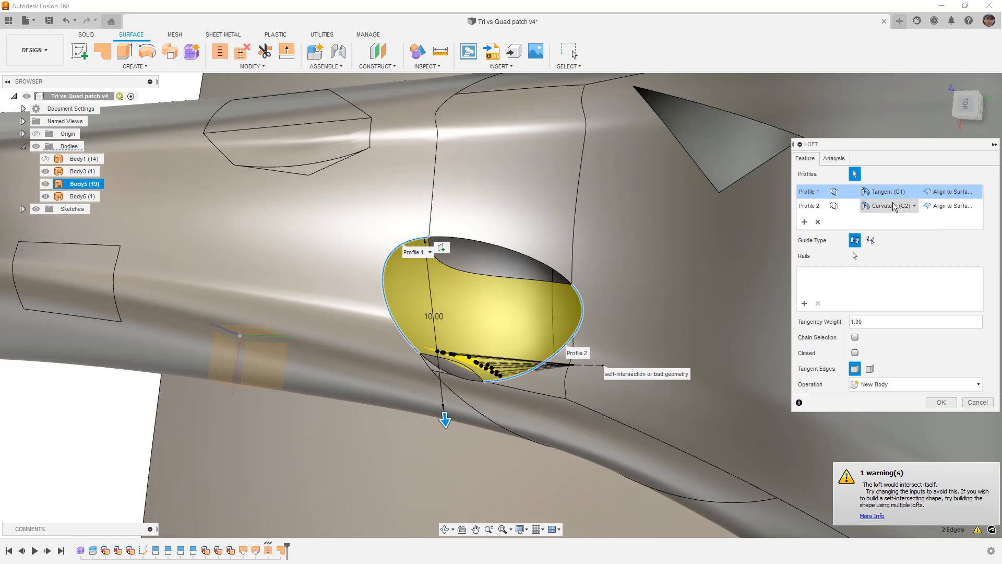
{"action": "left_click", "coordinate": [890, 206]}
{"action": "left_click", "coordinate": [891, 231]}
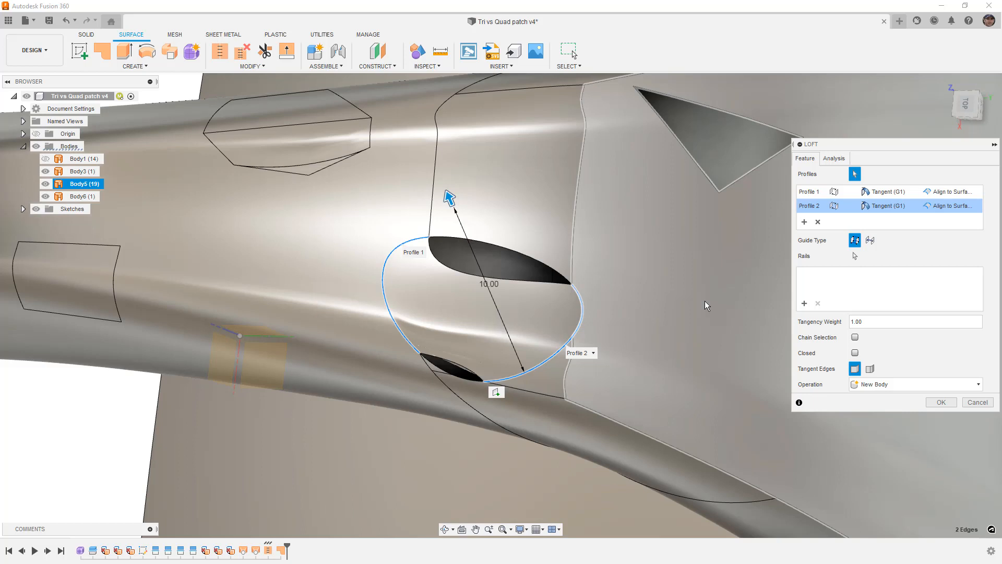
- Set both loft profiles to Free Edges and create the loft across the oval opening as a new body
{"action": "left_click", "coordinate": [950, 206]}
{"action": "left_click", "coordinate": [954, 221]}
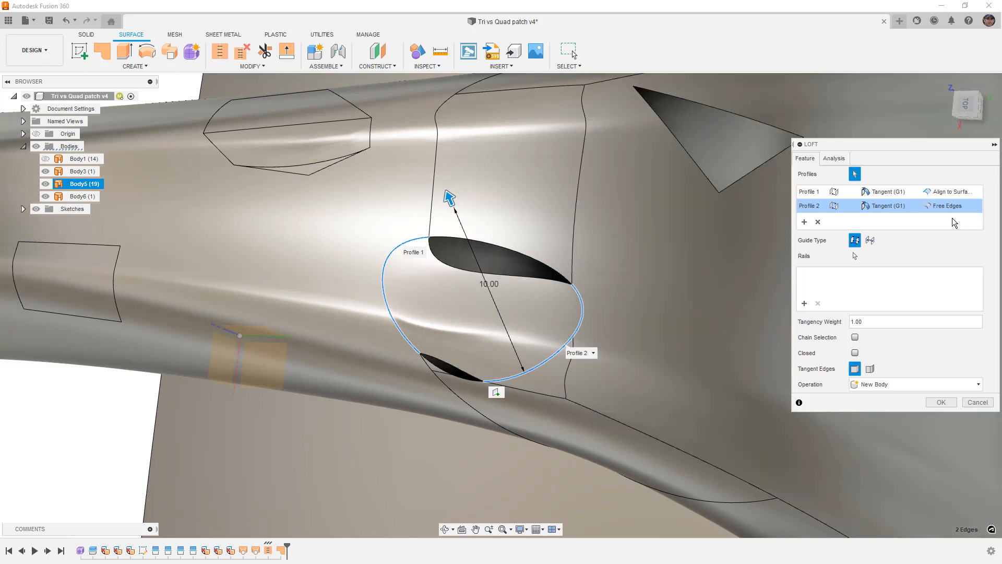
{"action": "left_click", "coordinate": [951, 191]}
{"action": "left_click", "coordinate": [949, 207]}
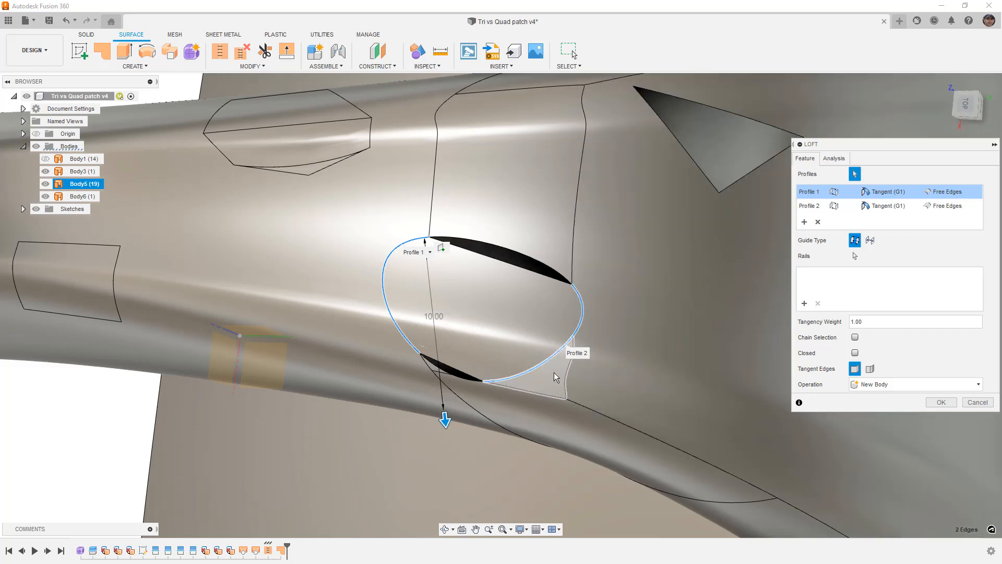
{"action": "mouse_move", "coordinate": [552, 389]}
{"action": "middle_mouse_down", "text": "shift"}
{"action": "mouse_move", "coordinate": [550, 378]}
{"action": "mouse_move", "coordinate": [518, 376]}
{"action": "mouse_move", "coordinate": [548, 380]}
{"action": "mouse_move", "coordinate": [524, 384]}
{"action": "mouse_move", "coordinate": [550, 377]}
{"action": "middle_mouse_up", "text": "shift"}
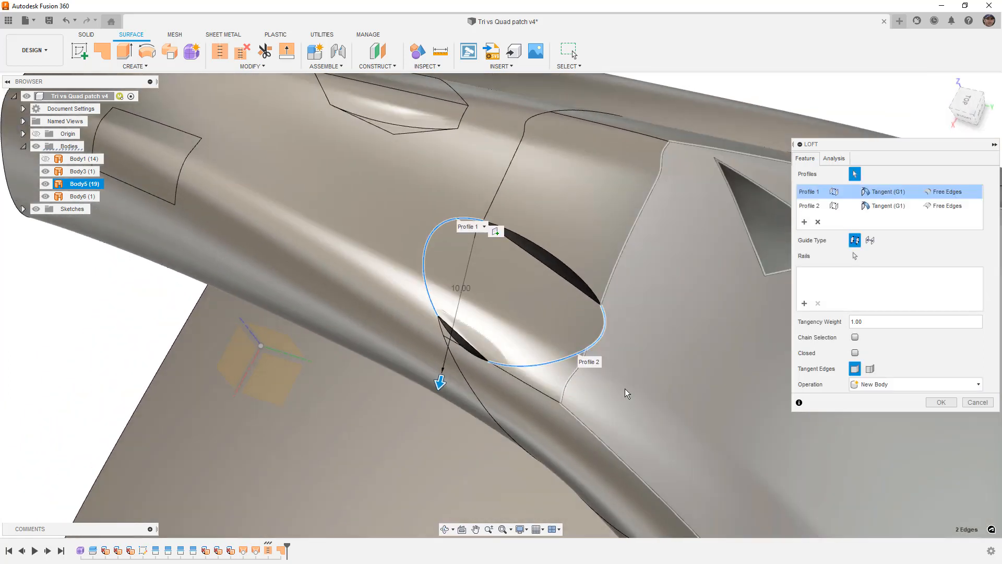
{"action": "left_click", "coordinate": [941, 402]}
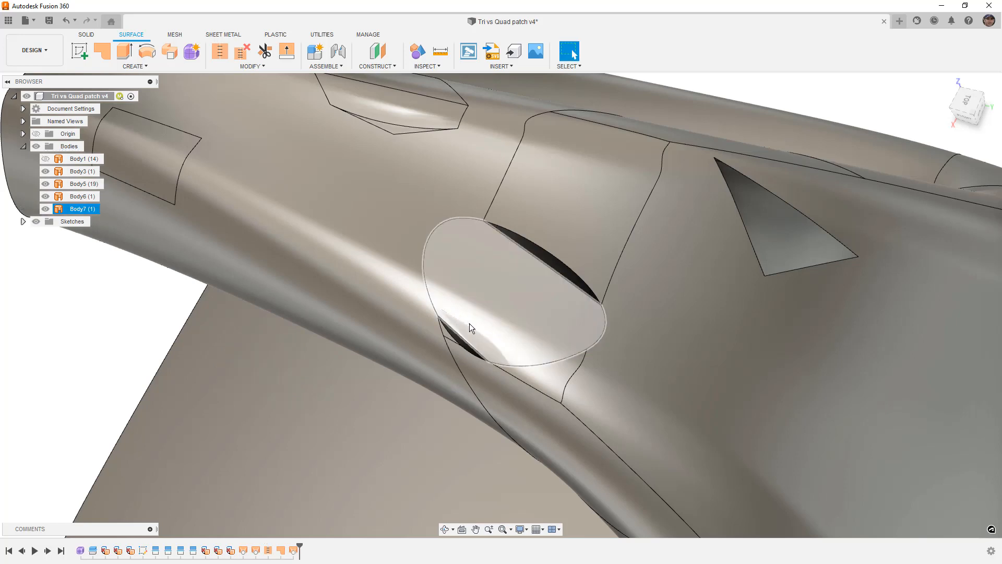
- Examine the new loft's shape and edge blend at the oval opening from a low angle and from the top
{"action": "middle_click_drag", "start_coordinate": [494, 352], "coordinate": [450, 319], "text": "shift"}
{"action": "scroll", "coordinate": [493, 356], "scroll_direction": "up", "scroll_amount": 5}
{"action": "scroll", "coordinate": [514, 335], "scroll_direction": "up", "scroll_amount": 5}
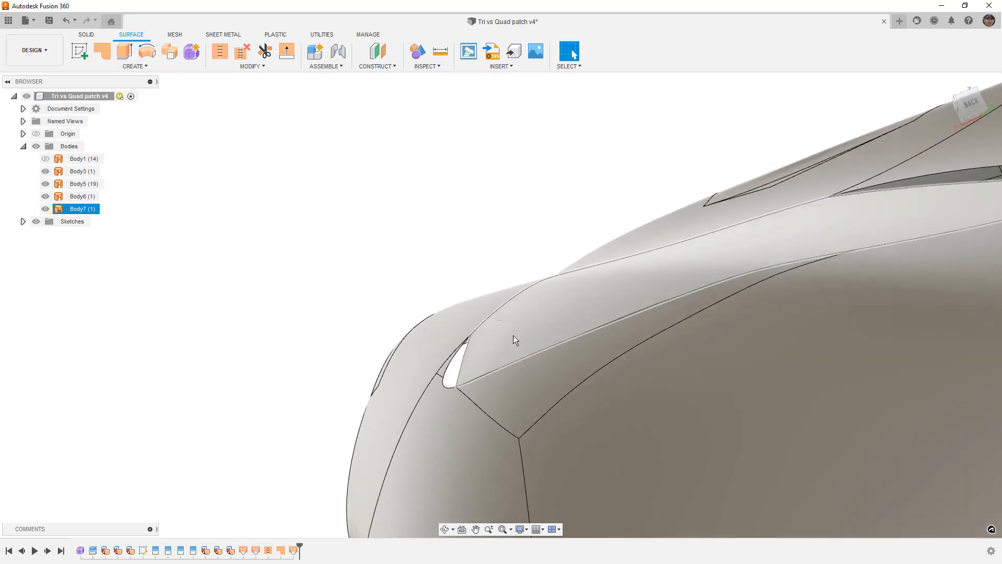
{"action": "scroll", "coordinate": [520, 331], "scroll_direction": "down", "scroll_amount": 5}
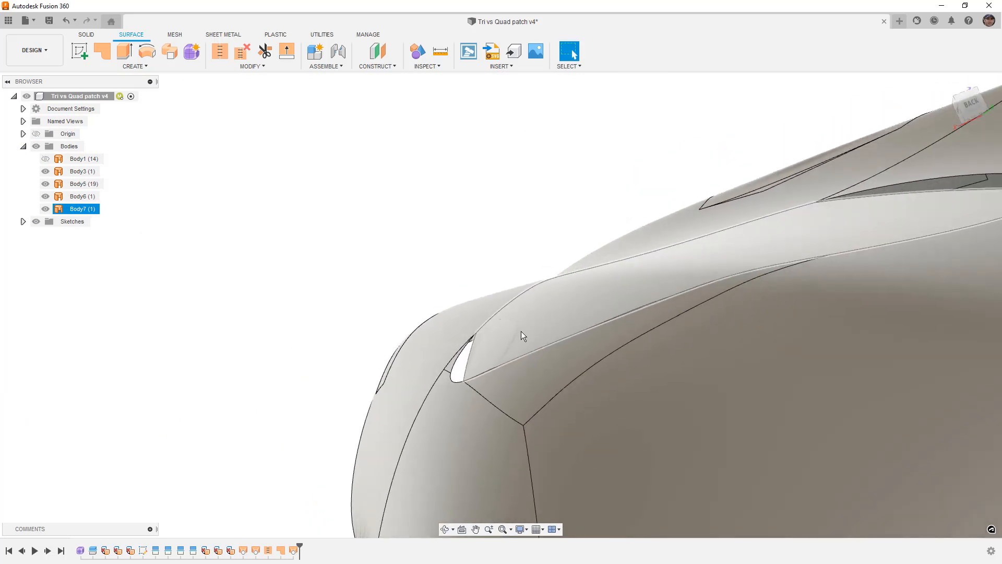
{"action": "middle_click_drag", "start_coordinate": [521, 331], "coordinate": [592, 369], "text": "shift"}
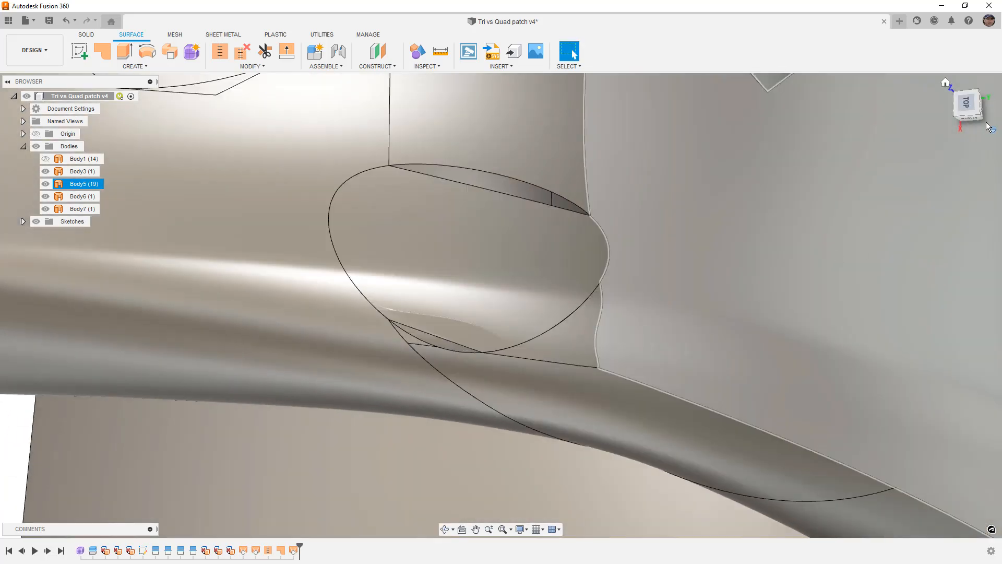
{"action": "left_click", "coordinate": [967, 103]}
{"action": "scroll", "coordinate": [494, 298], "scroll_direction": "down", "scroll_amount": 10}
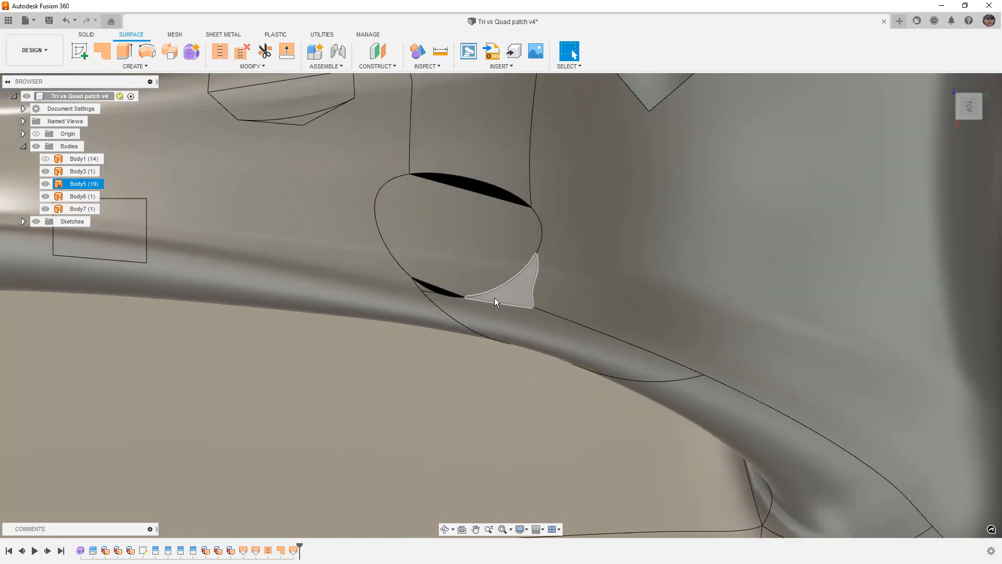
- Sketch a two-point fit-point spline on the horizontal origin plane, crossing the loft near its lower edge in the top view
{"action": "left_click", "coordinate": [79, 49]}
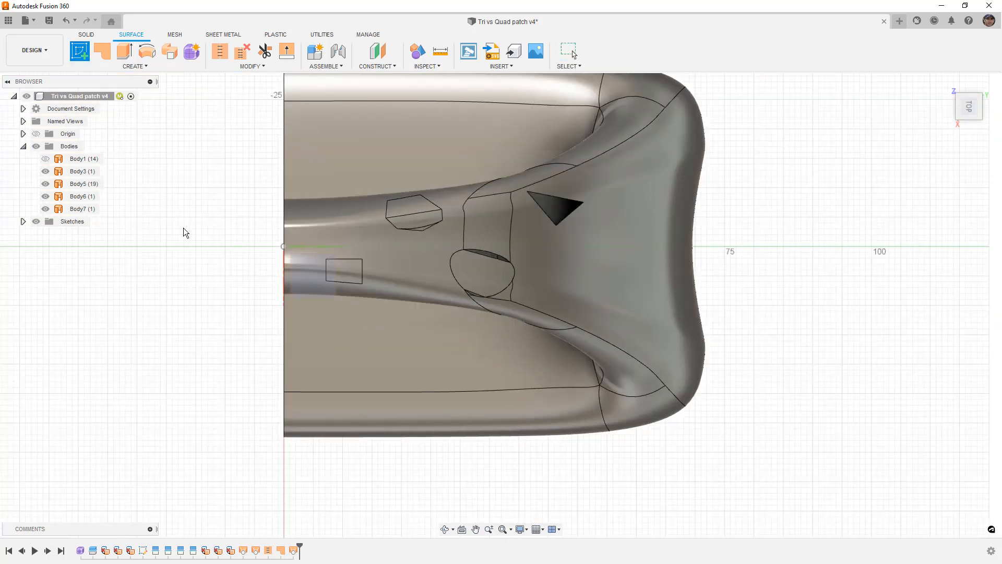
{"action": "left_click", "coordinate": [317, 276]}
{"action": "middle_click_drag", "start_coordinate": [534, 187], "coordinate": [518, 391]}
{"action": "left_click", "coordinate": [995, 94]}
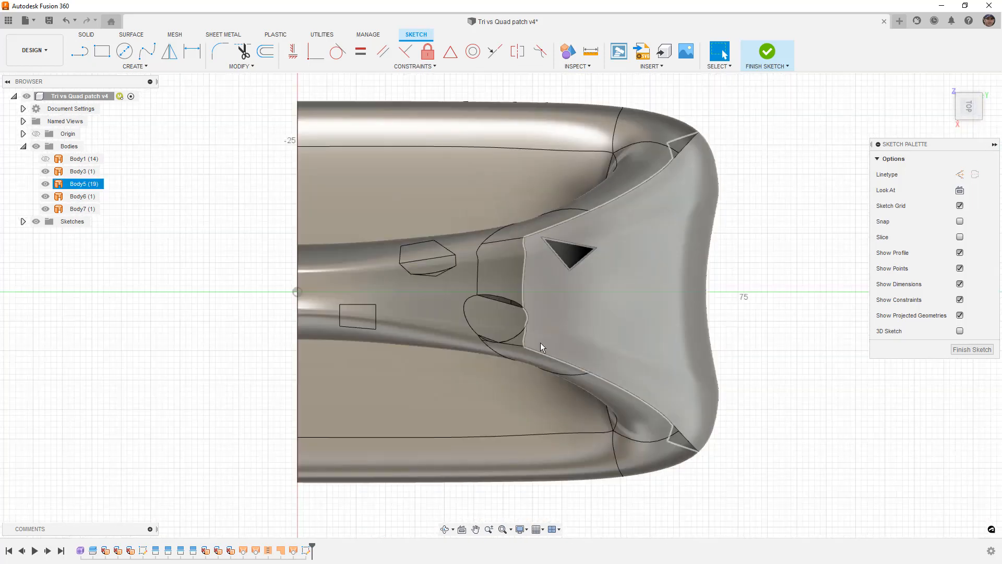
{"action": "scroll", "coordinate": [499, 338], "scroll_direction": "up", "scroll_amount": 10}
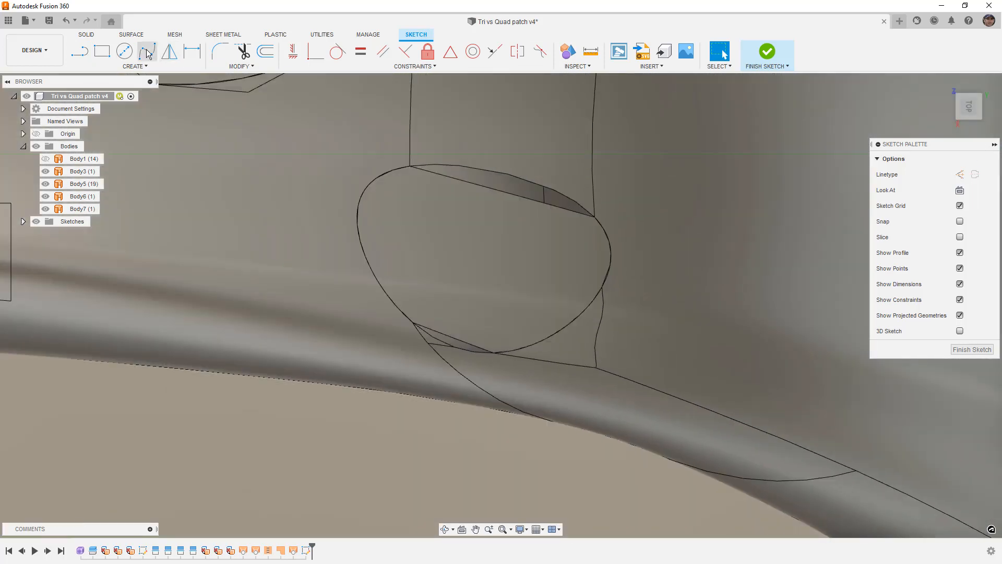
{"action": "left_click", "coordinate": [146, 51]}
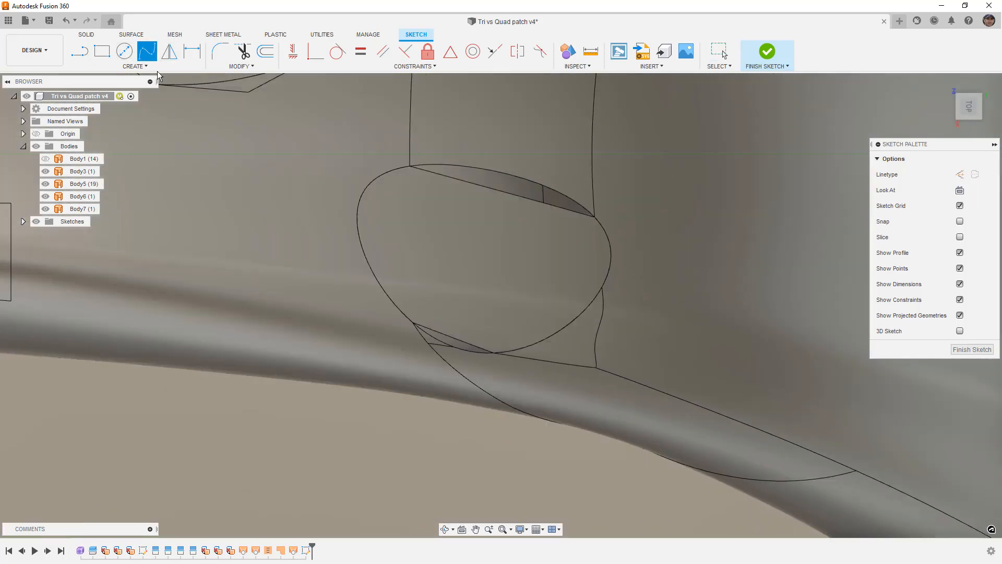
{"action": "left_click", "coordinate": [354, 299]}
{"action": "left_click", "coordinate": [611, 331]}
{"action": "key", "text": "Escape"}
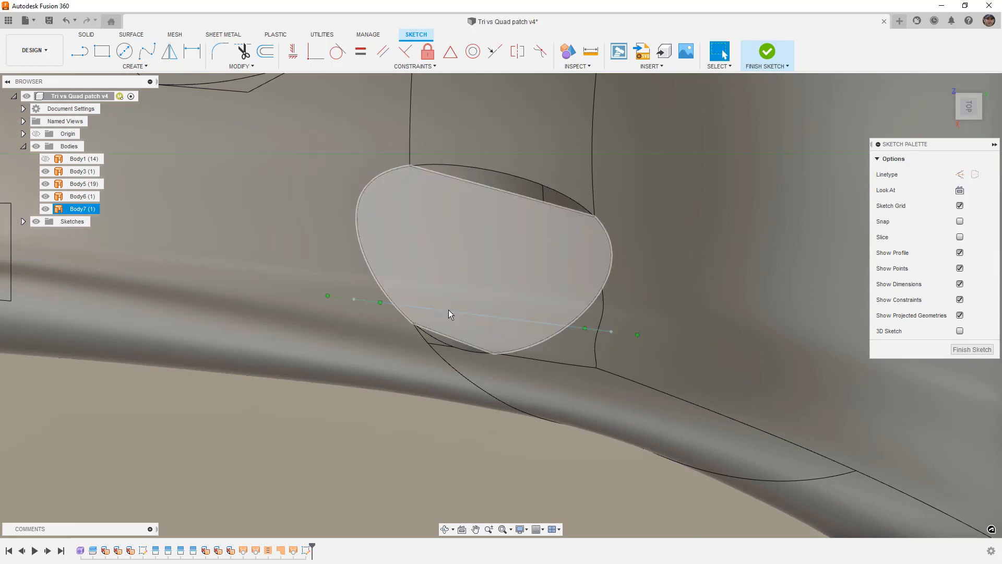
- Bend the spline slightly with the tangent handle at its start point and finish the sketch
{"action": "left_click", "coordinate": [405, 306]}
{"action": "left_click_drag", "start_coordinate": [380, 301], "coordinate": [383, 299]}
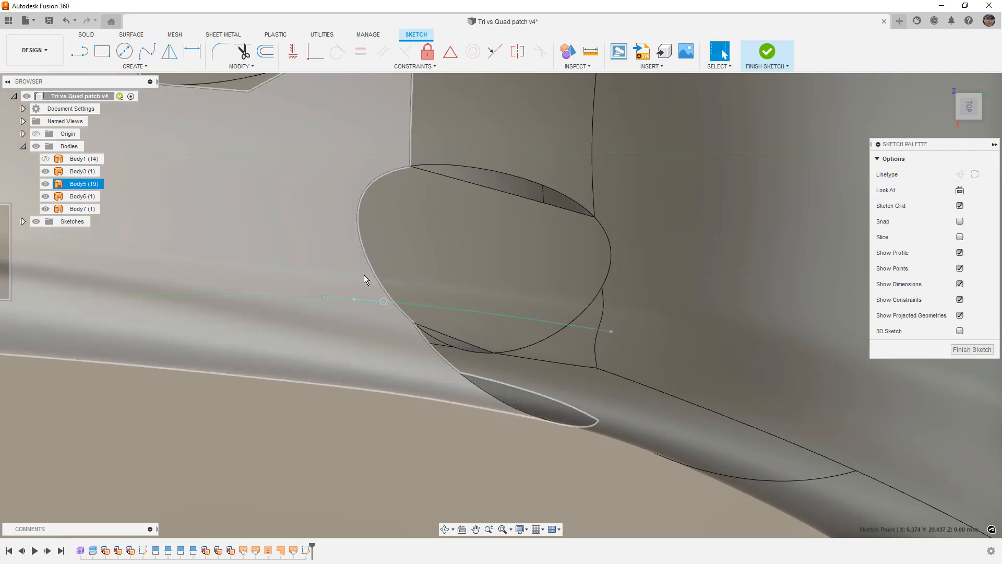
{"action": "scroll", "coordinate": [605, 341], "scroll_direction": "down", "scroll_amount": 5}
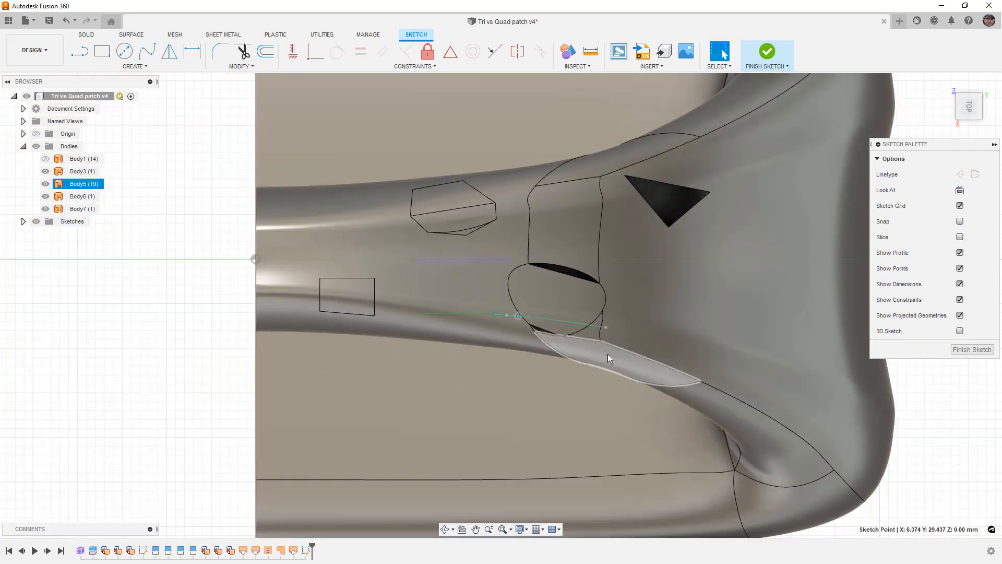
{"action": "middle_click_drag", "start_coordinate": [608, 351], "coordinate": [602, 331], "text": "shift"}
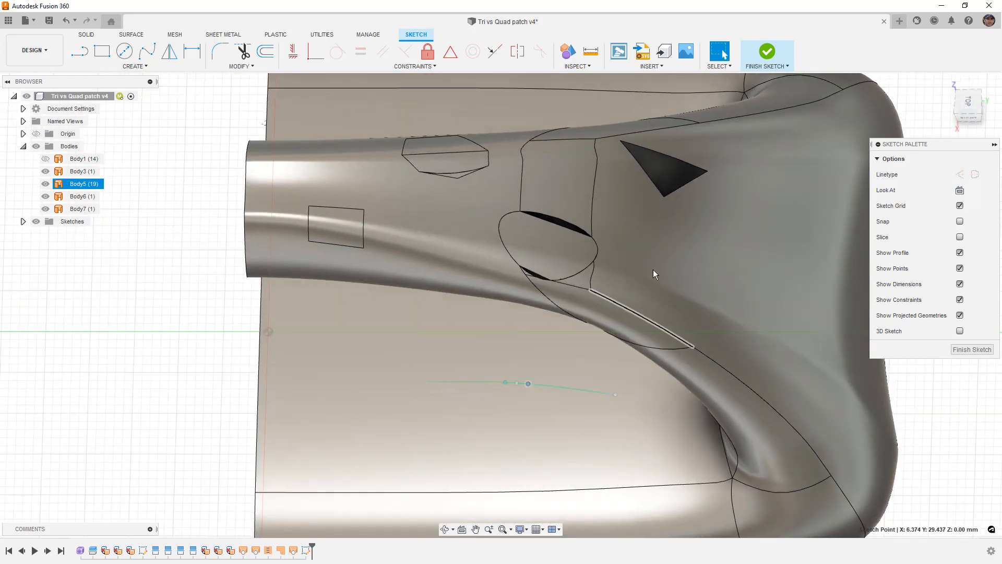
{"action": "left_click", "coordinate": [773, 54]}
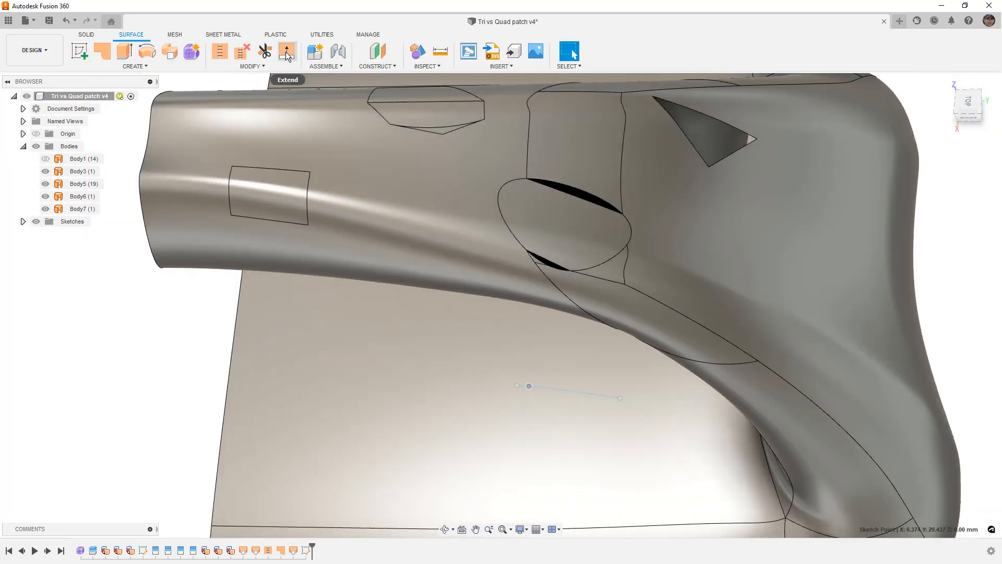
- Trim away the lower strip of the oval opening's loft surface, using the sketched spline as the trim tool
{"action": "left_click", "coordinate": [264, 51]}
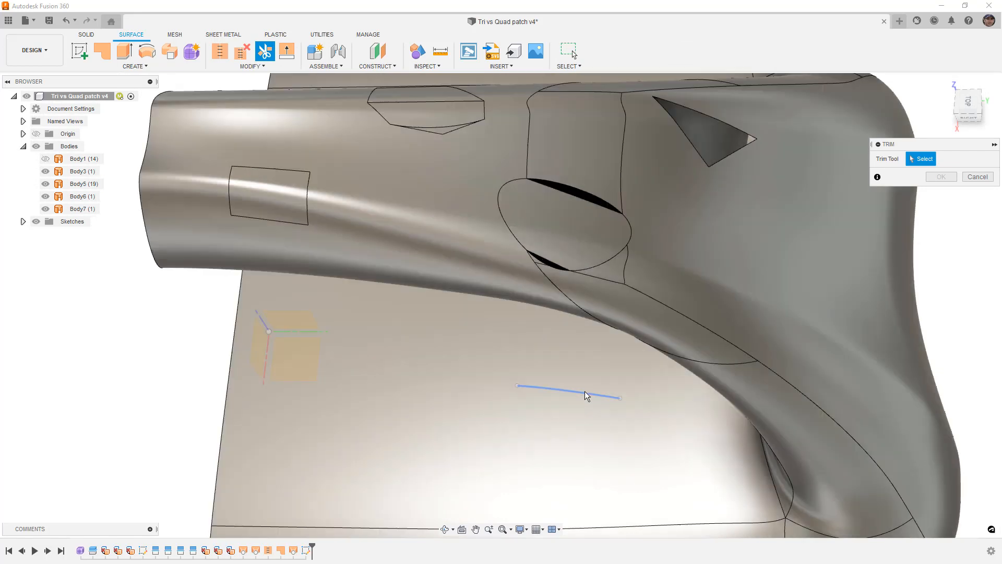
{"action": "left_click", "coordinate": [585, 392]}
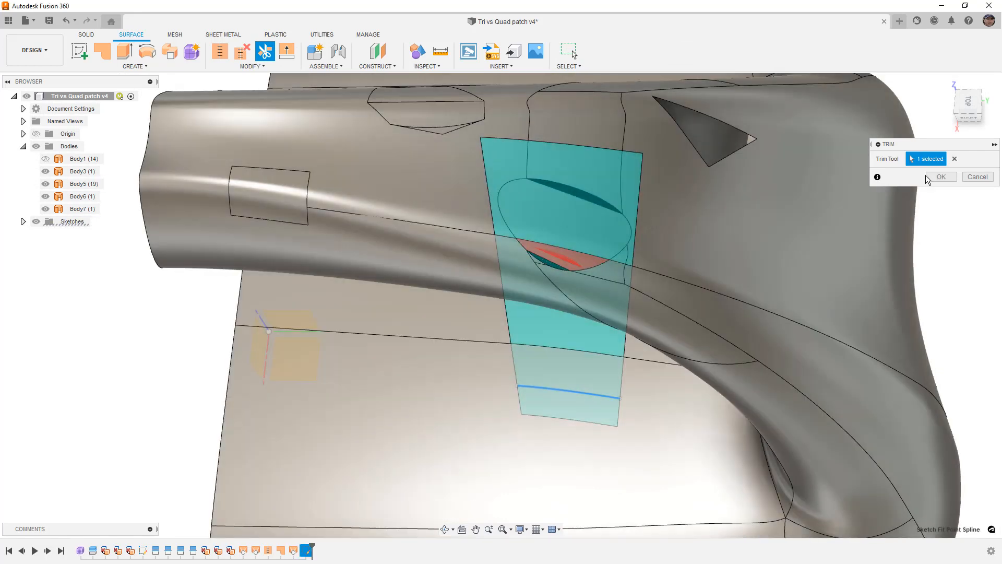
{"action": "left_click", "coordinate": [938, 177]}
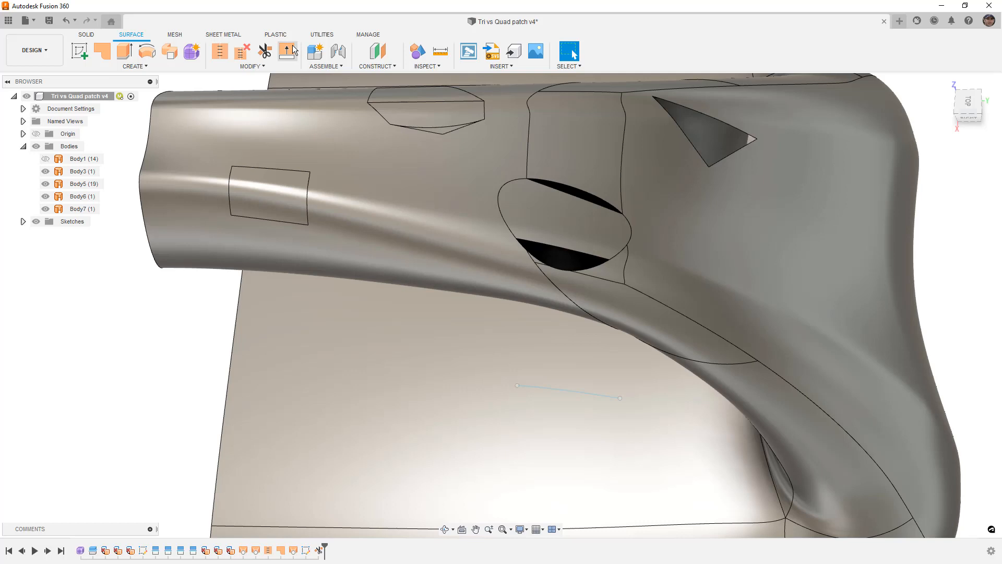
- Stitch the trimmed loft surface in the oval opening to the main surface body with a 0.10 mm tolerance
{"action": "left_click", "coordinate": [220, 50]}
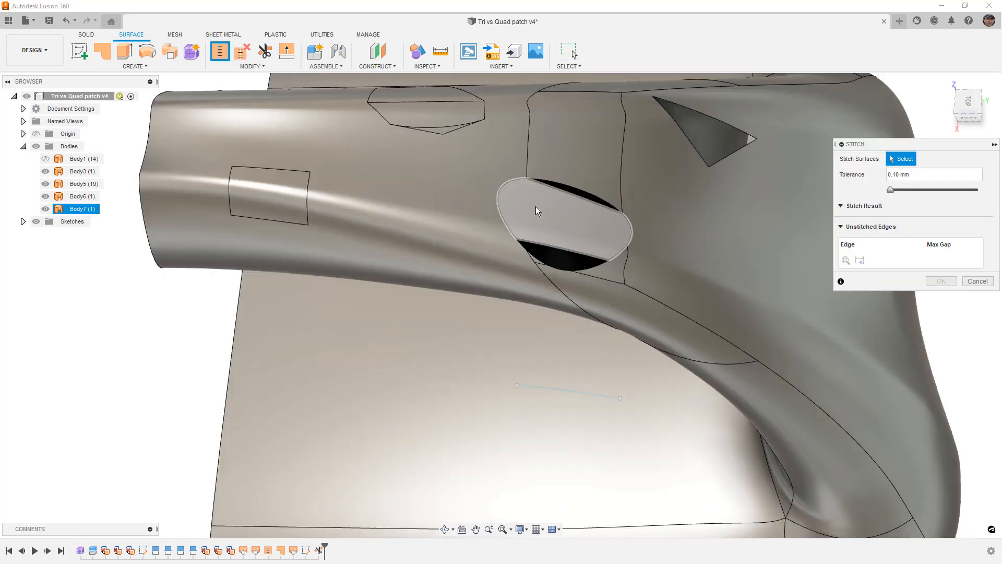
{"action": "left_click", "coordinate": [521, 202]}
{"action": "left_click", "coordinate": [666, 239]}
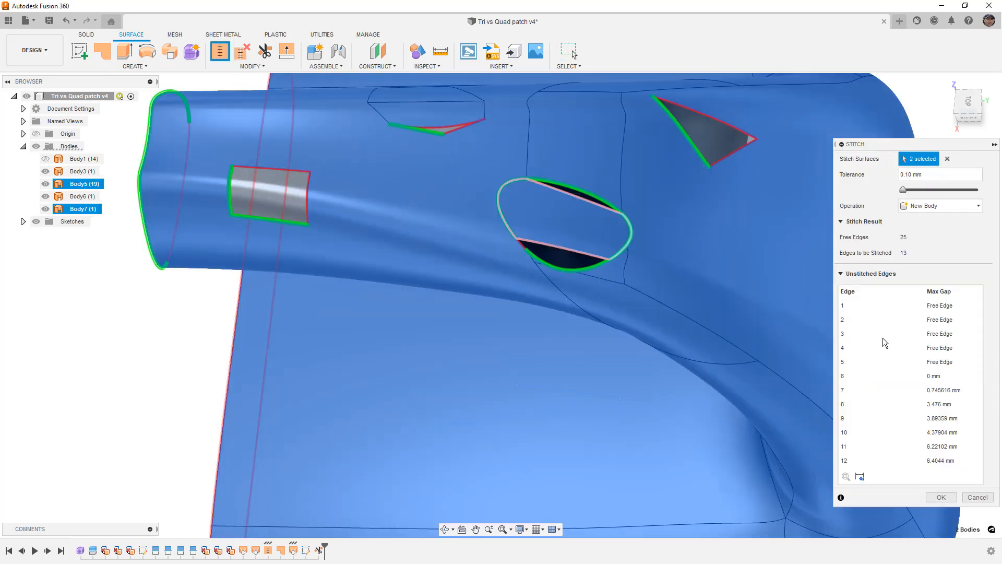
{"action": "left_click", "coordinate": [941, 496]}
- Patch the remaining lower gap of the oval opening with Curvature (G2) continuity as a new body
{"action": "left_click", "coordinate": [101, 51]}
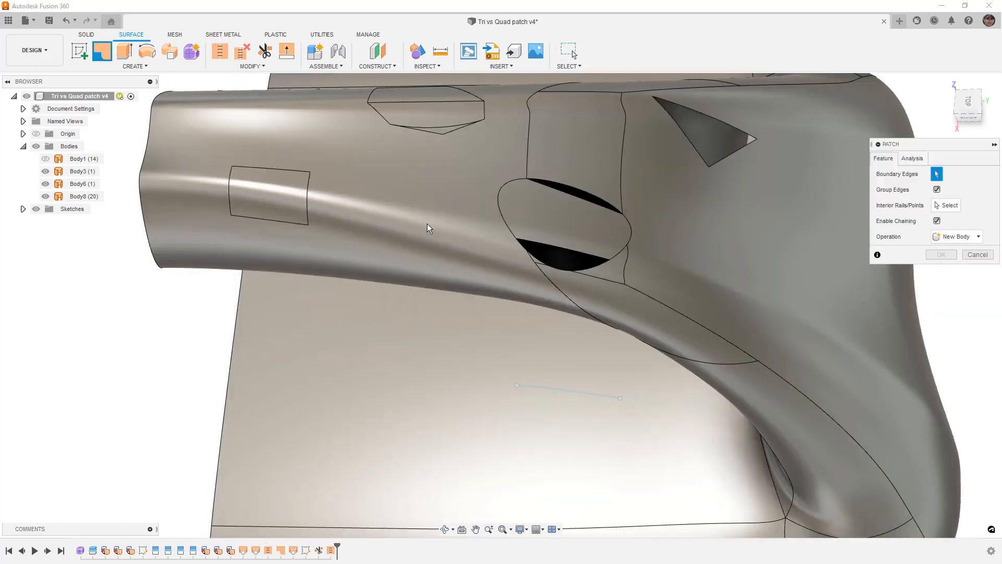
{"action": "left_click", "coordinate": [523, 242]}
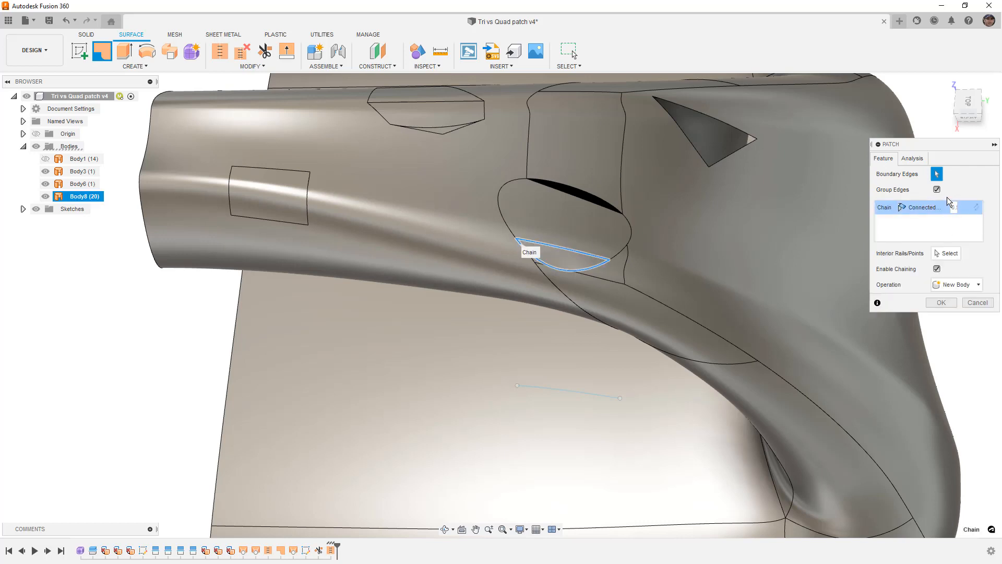
{"action": "left_click", "coordinate": [922, 207]}
{"action": "left_click", "coordinate": [922, 242]}
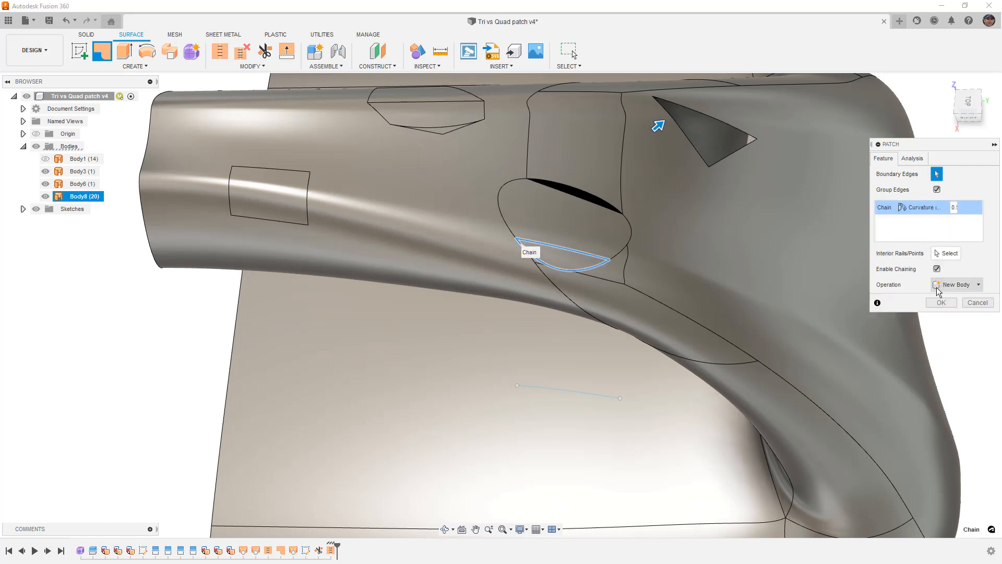
{"action": "left_click", "coordinate": [940, 302]}
- Patch the narrow upper gap of the oval opening with Curvature (G2) continuity as a new body
{"action": "right_click", "coordinate": [895, 334]}
{"action": "key", "text": "Escape"}
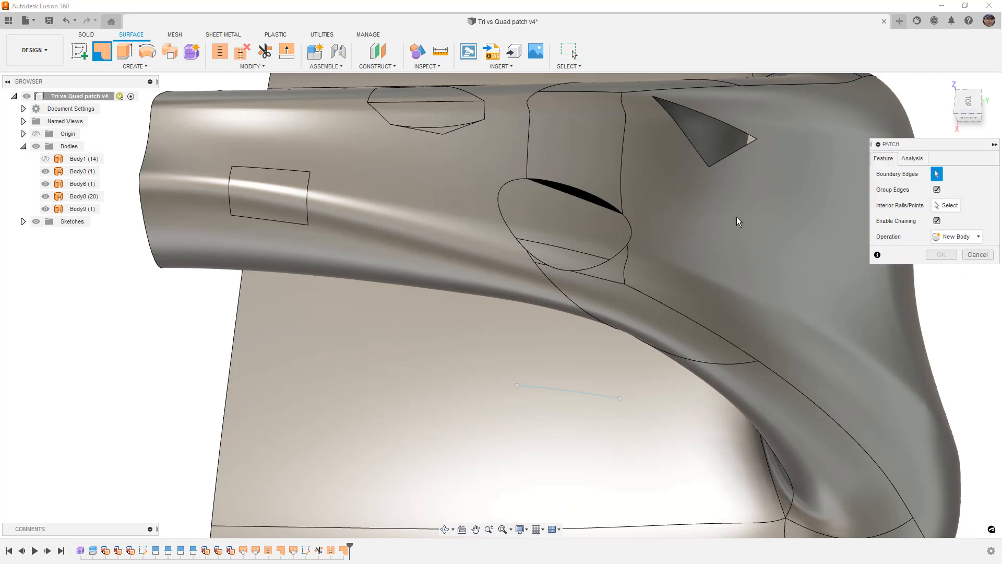
{"action": "left_click", "coordinate": [583, 191]}
{"action": "left_click", "coordinate": [924, 209]}
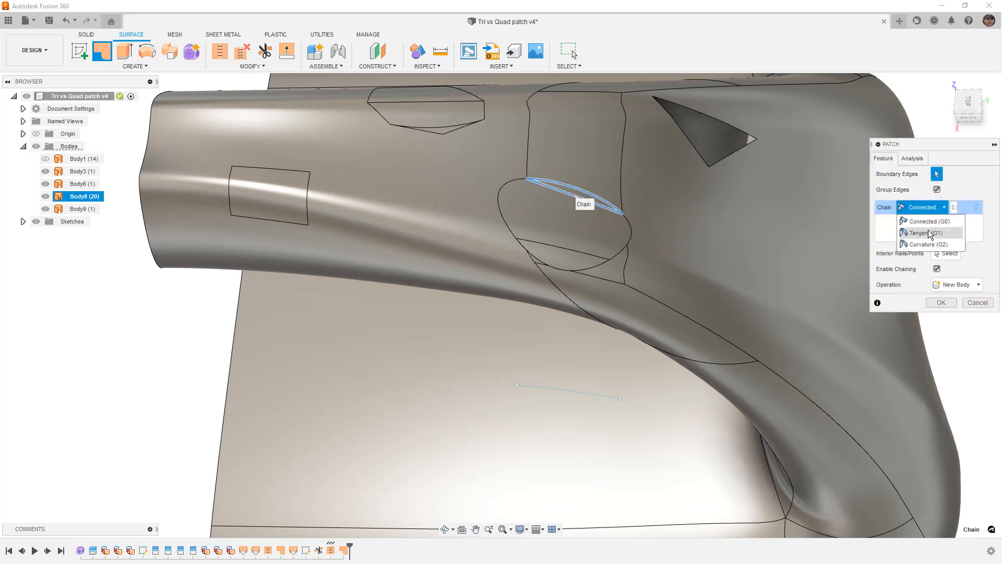
{"action": "left_click", "coordinate": [927, 244]}
{"action": "left_click", "coordinate": [942, 302]}
- Hide the spline sketch used for trimming and show the filled oval opening from the top
{"action": "mouse_move", "coordinate": [949, 245]}
{"action": "middle_mouse_down", "text": "shift"}
{"action": "mouse_move", "coordinate": [921, 251]}
{"action": "mouse_move", "coordinate": [929, 259]}
{"action": "mouse_move", "coordinate": [932, 234]}
{"action": "mouse_move", "coordinate": [929, 243]}
{"action": "middle_mouse_up", "text": "shift"}
{"action": "left_click", "coordinate": [658, 285]}
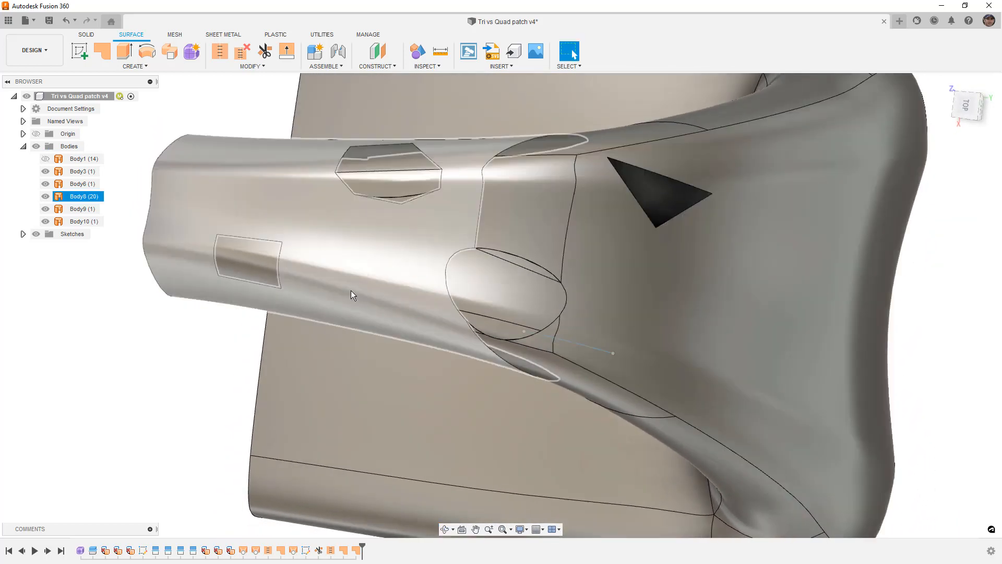
{"action": "left_click", "coordinate": [23, 235]}
{"action": "left_click", "coordinate": [46, 260]}
{"action": "left_click", "coordinate": [967, 106]}
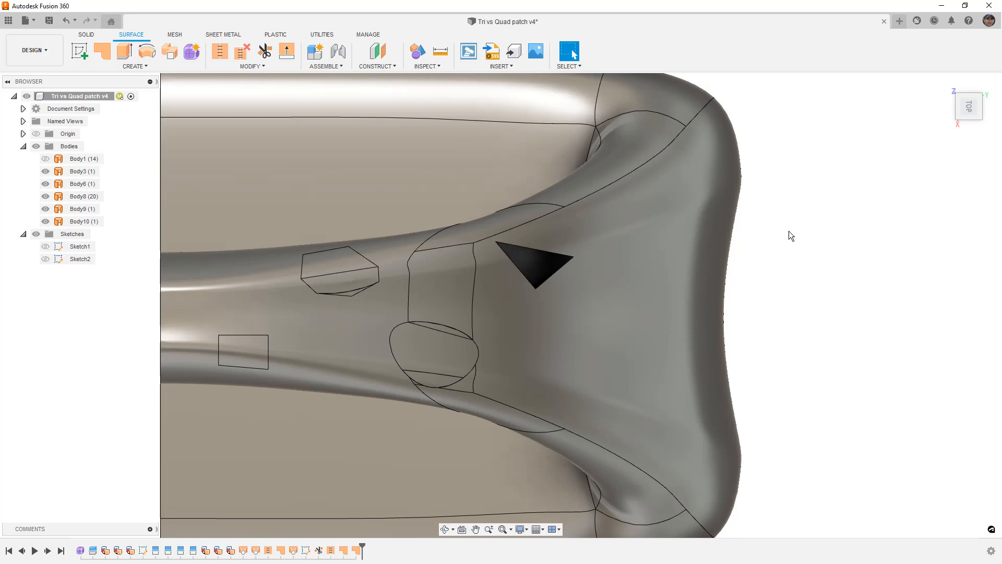
- Try to patch the triangular opening as one chained boundary with Curvature (G2) continuity
{"action": "scroll", "coordinate": [501, 269], "scroll_direction": "up", "scroll_amount": 3}
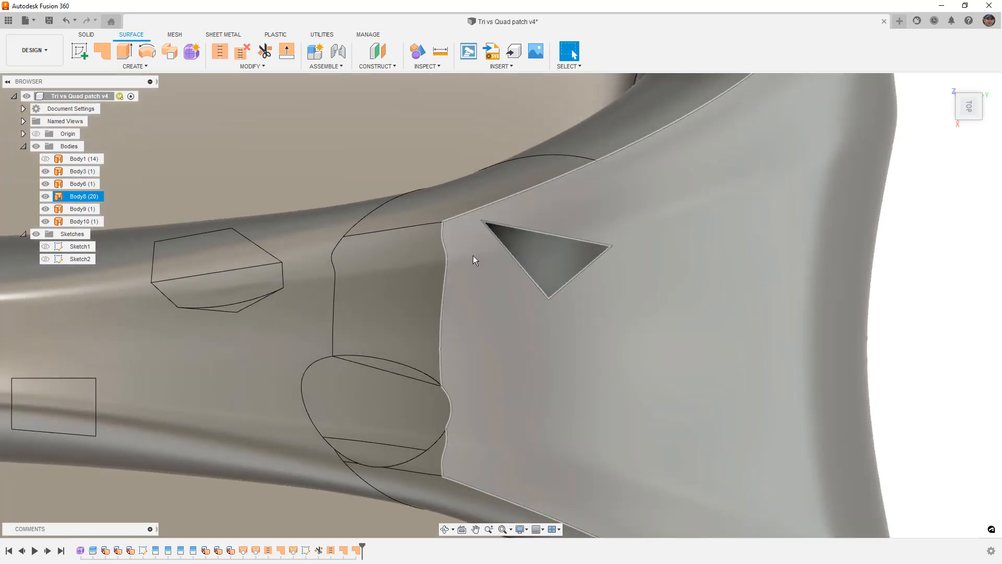
{"action": "left_click", "coordinate": [101, 51]}
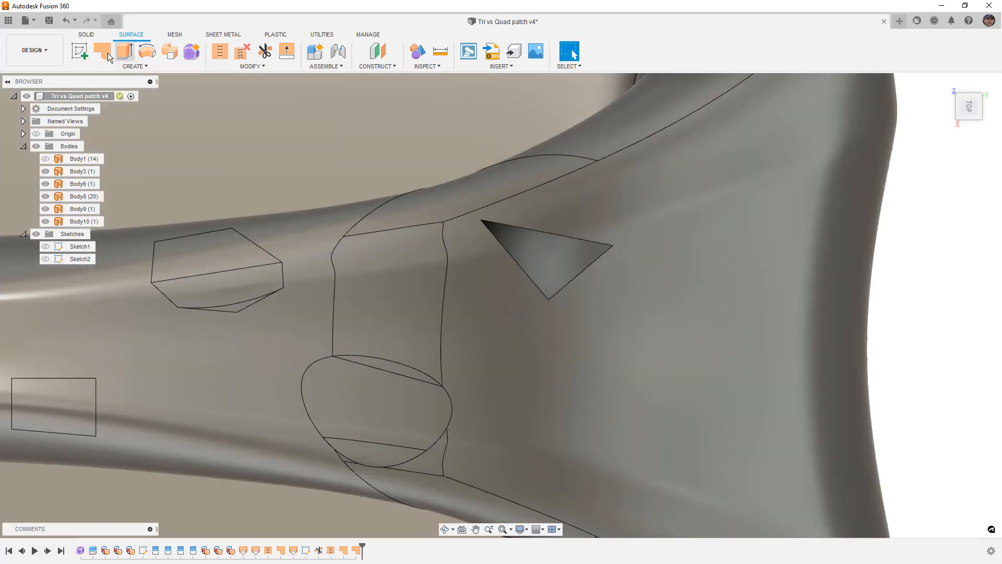
{"action": "left_click", "coordinate": [505, 254]}
{"action": "left_click", "coordinate": [921, 207]}
{"action": "left_click", "coordinate": [918, 241]}
- Inspect the triangular patch preview with a curvature map, reducing the map's scale to 0.231
{"action": "middle_click_drag", "start_coordinate": [701, 303], "coordinate": [674, 301], "text": "shift"}
{"action": "scroll", "coordinate": [675, 301], "scroll_direction": "up", "scroll_amount": 3}
{"action": "left_click", "coordinate": [912, 158]}
{"action": "left_click", "coordinate": [958, 176]}
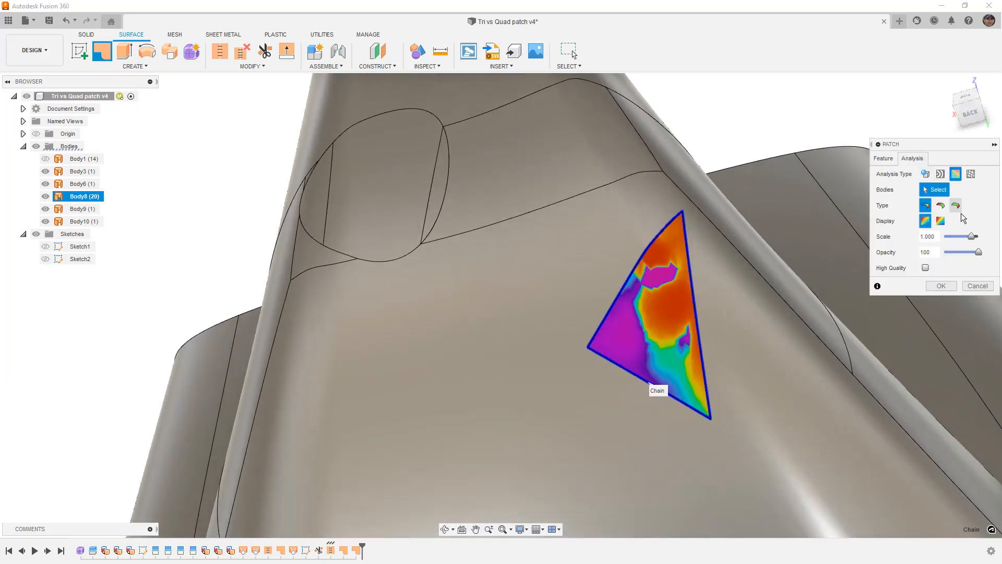
{"action": "left_click_drag", "start_coordinate": [971, 236], "coordinate": [953, 242]}
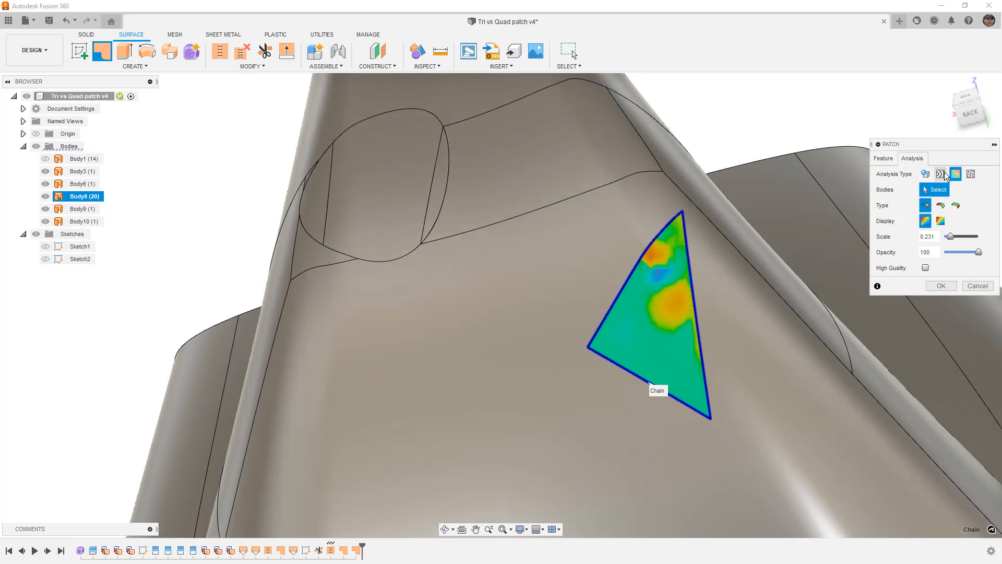
- Inspect the triangular patch preview with zebra stripes from an angle and from the top, and close the Patch command
{"action": "left_click", "coordinate": [940, 173]}
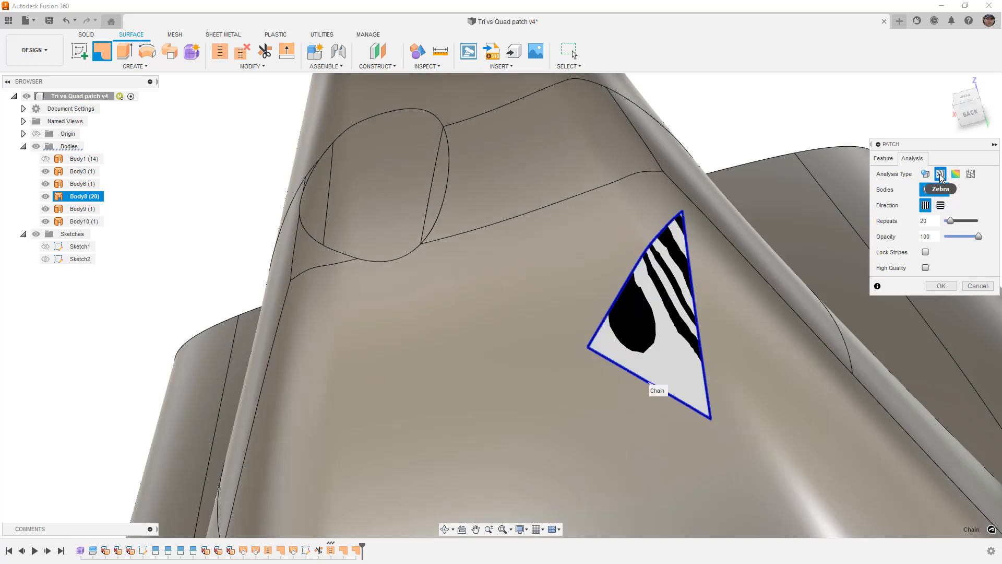
{"action": "middle_click_drag", "start_coordinate": [695, 288], "coordinate": [701, 316], "text": "shift"}
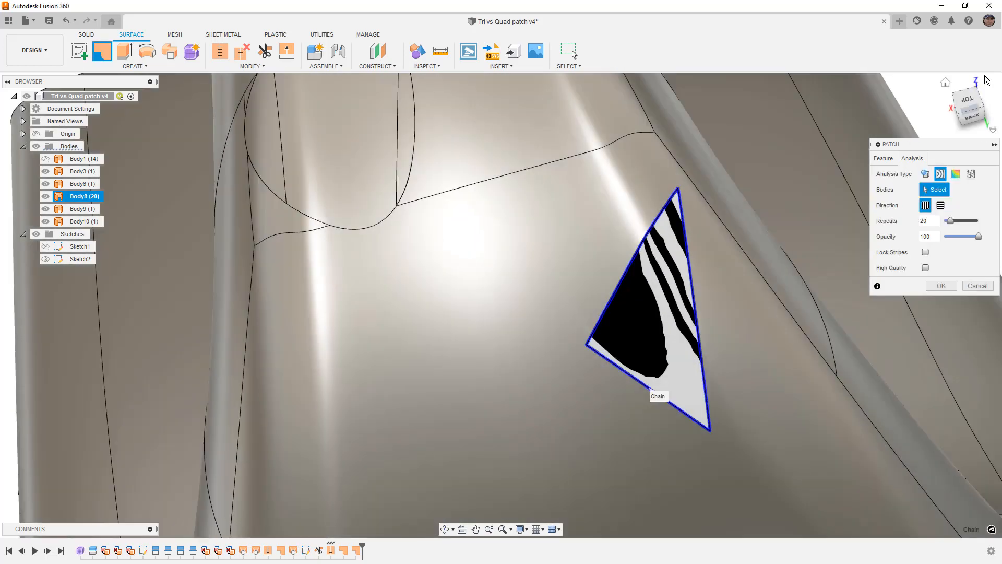
{"action": "left_click", "coordinate": [968, 103]}
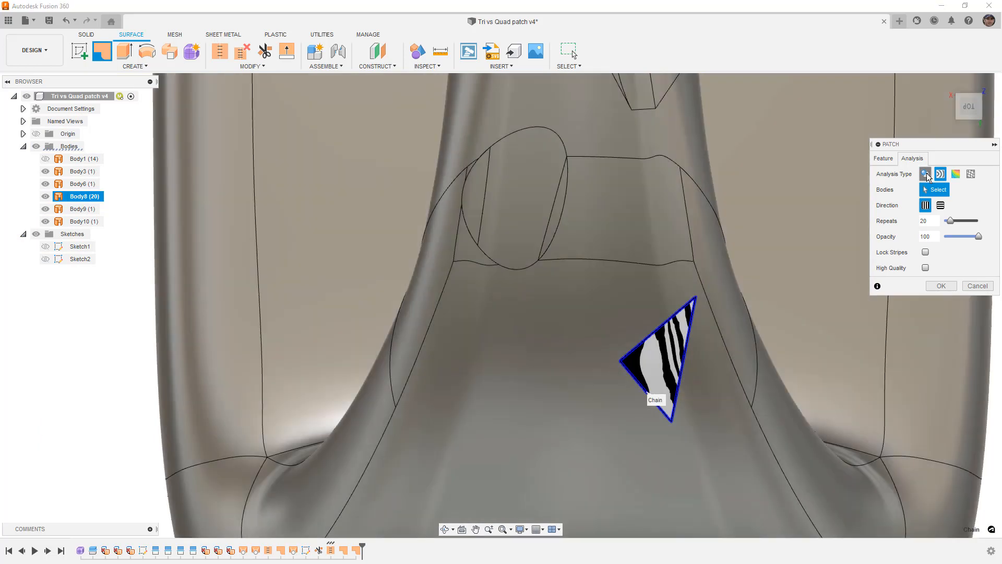
{"action": "left_click", "coordinate": [884, 158]}
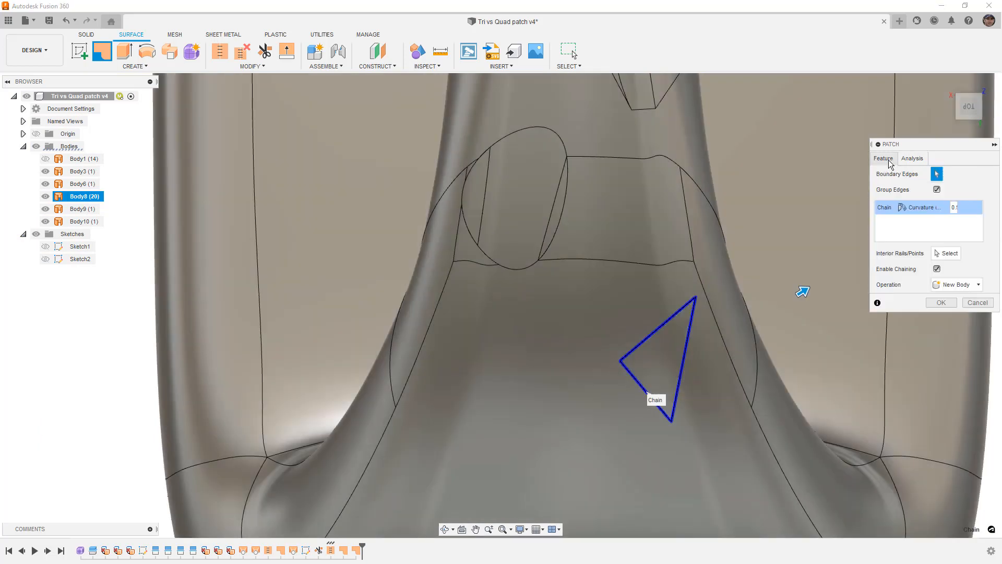
{"action": "mouse_move", "coordinate": [725, 380]}
{"action": "middle_mouse_down", "text": "shift"}
{"action": "mouse_move", "coordinate": [718, 337]}
{"action": "mouse_move", "coordinate": [719, 347]}
{"action": "middle_mouse_up", "text": "shift"}
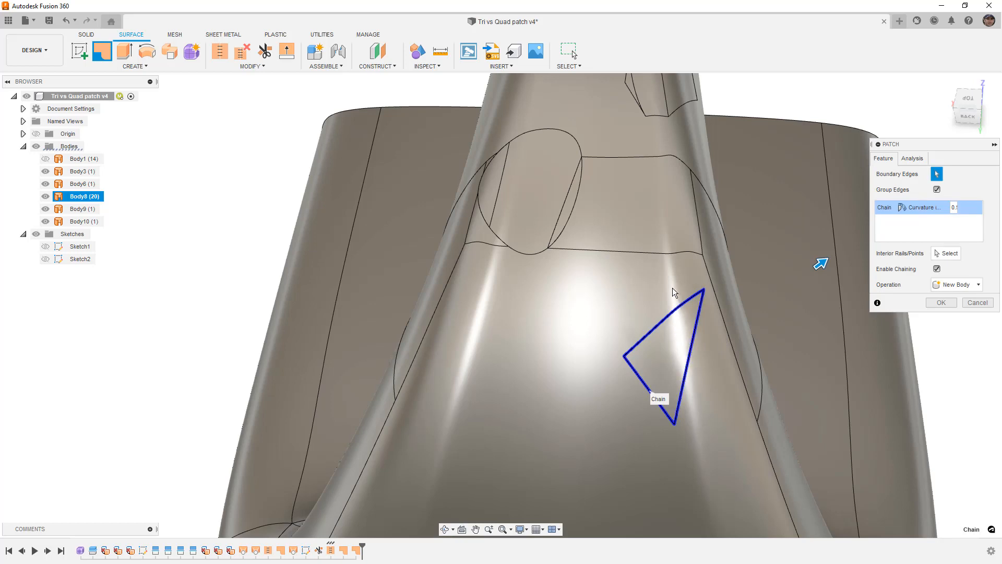
{"action": "left_click", "coordinate": [942, 300]}
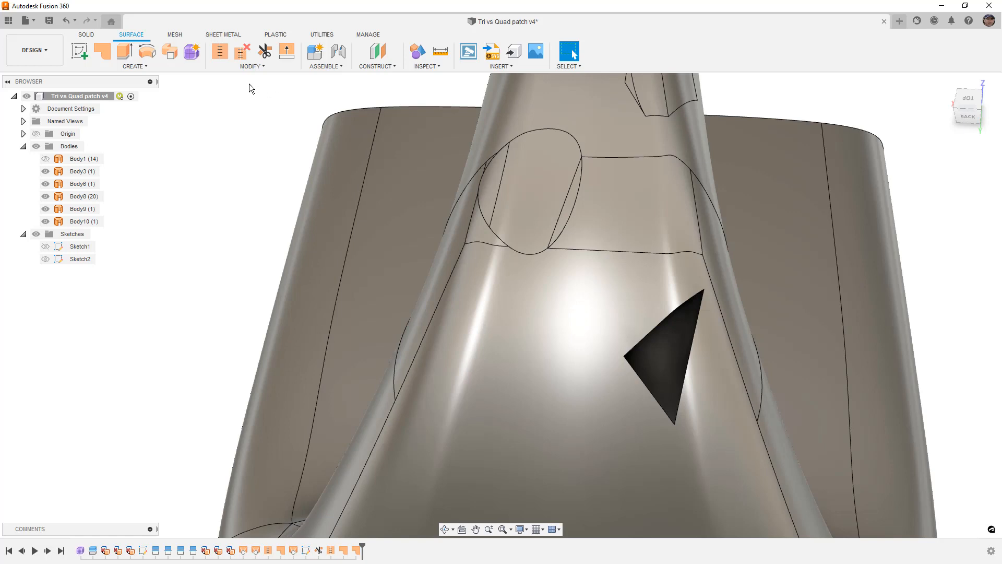
- Set up a surface loft across the triangular opening, using the two edges meeting at its upper corner as profiles and the third edge as a rail
{"action": "left_click", "coordinate": [135, 66]}
{"action": "left_click", "coordinate": [101, 157]}
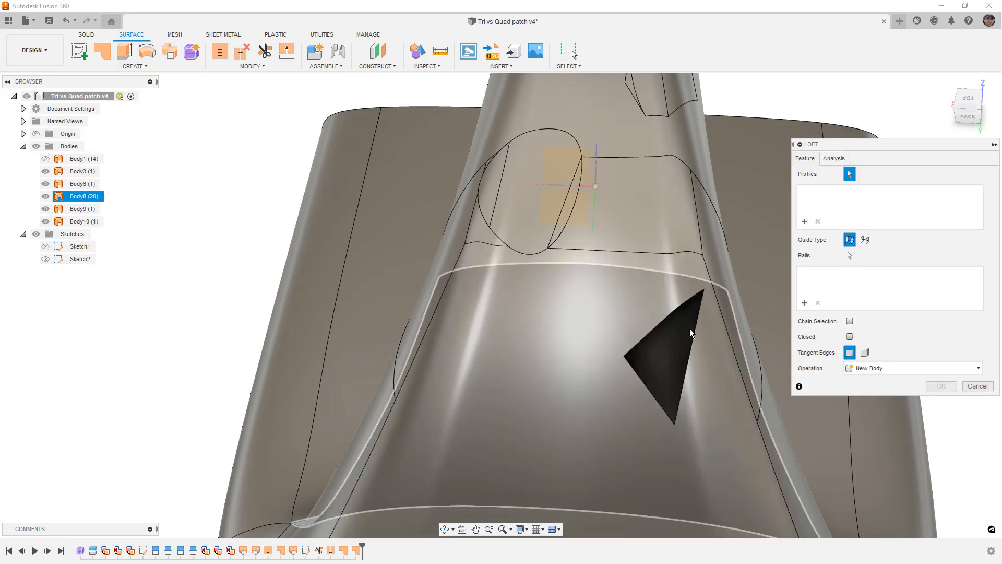
{"action": "left_click", "coordinate": [699, 296]}
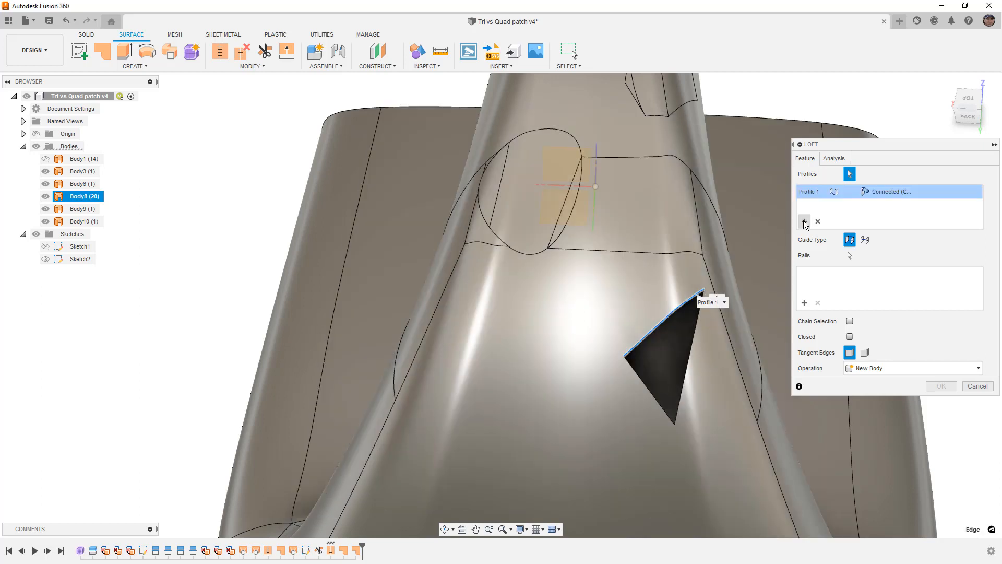
{"action": "left_click", "coordinate": [804, 223]}
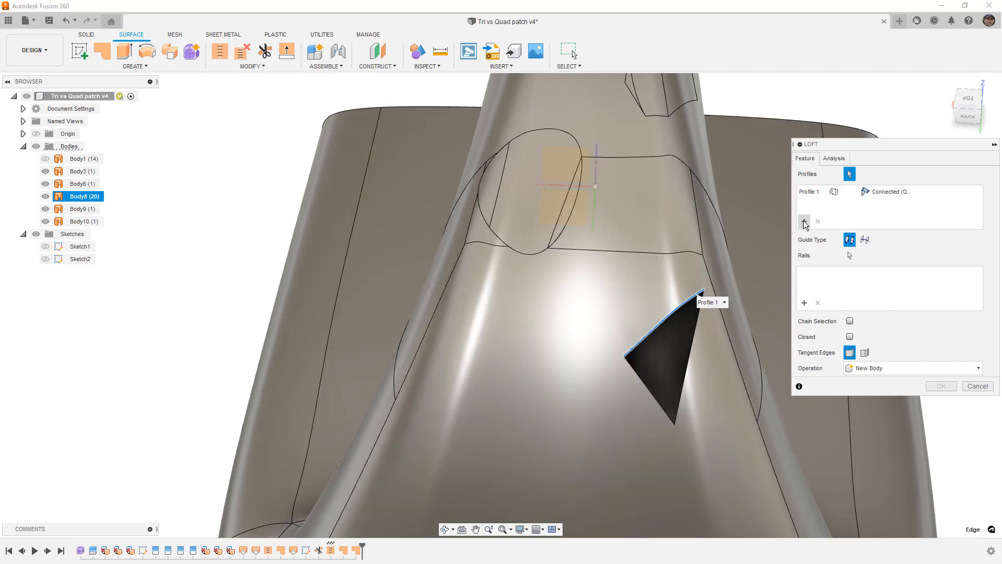
{"action": "scroll", "coordinate": [699, 296], "scroll_direction": "up", "scroll_amount": 3}
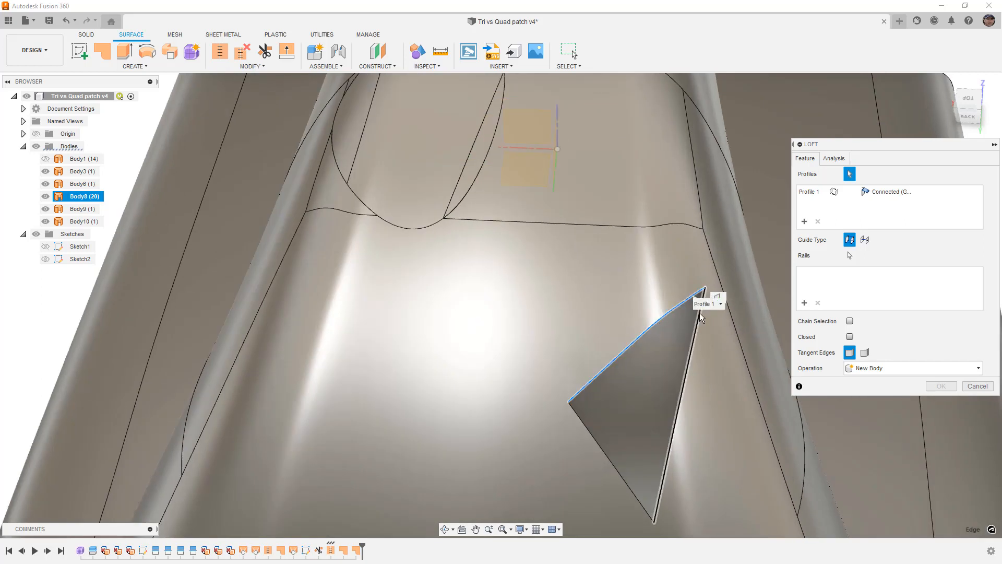
{"action": "left_click", "coordinate": [699, 314]}
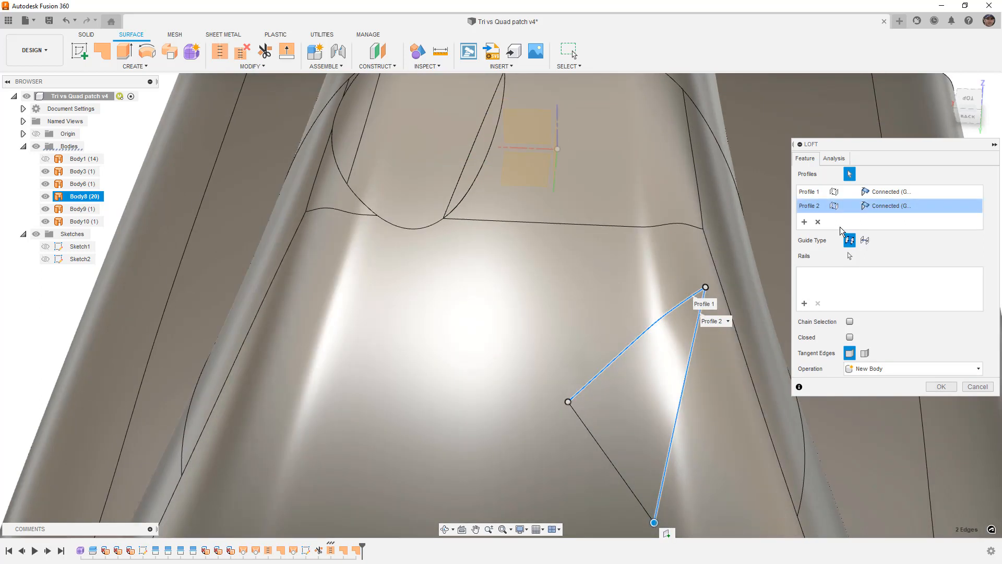
{"action": "left_click", "coordinate": [814, 308]}
{"action": "left_click", "coordinate": [577, 421]}
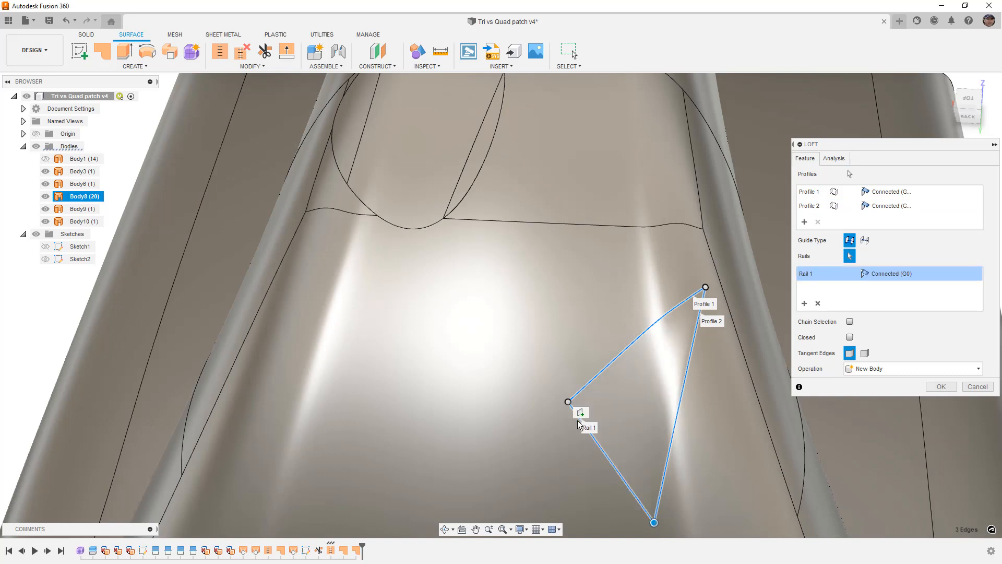
- Set both loft profiles and the rail to Curvature (G2) continuity and create the triangular surface as a new body
{"action": "left_click", "coordinate": [887, 191]}
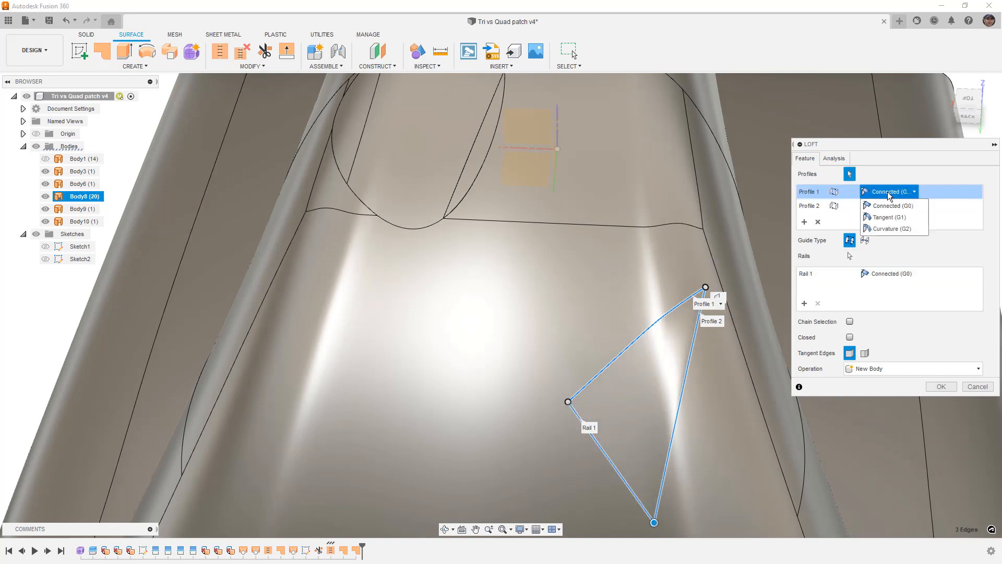
{"action": "left_click", "coordinate": [893, 228]}
{"action": "left_click", "coordinate": [895, 206]}
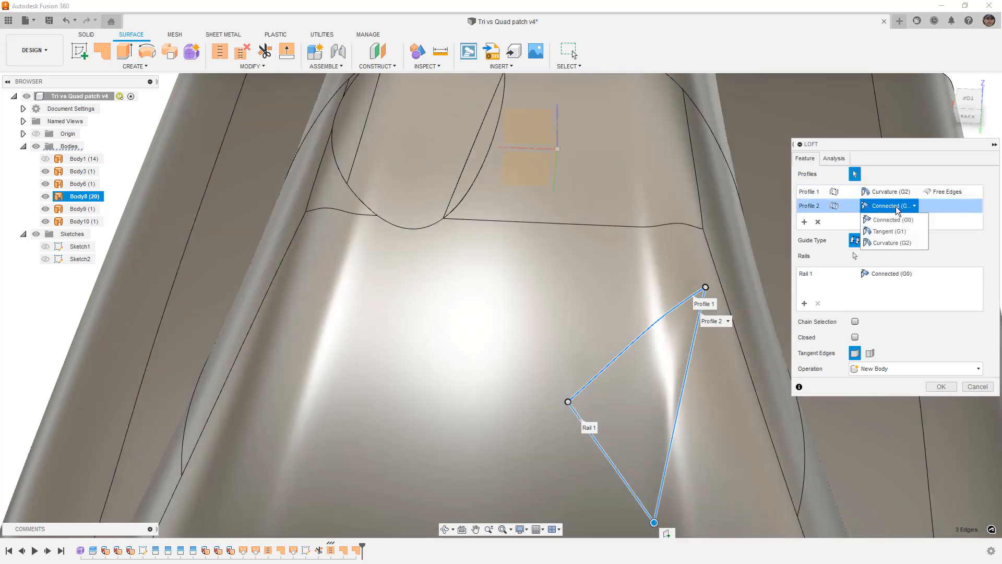
{"action": "left_click", "coordinate": [889, 242]}
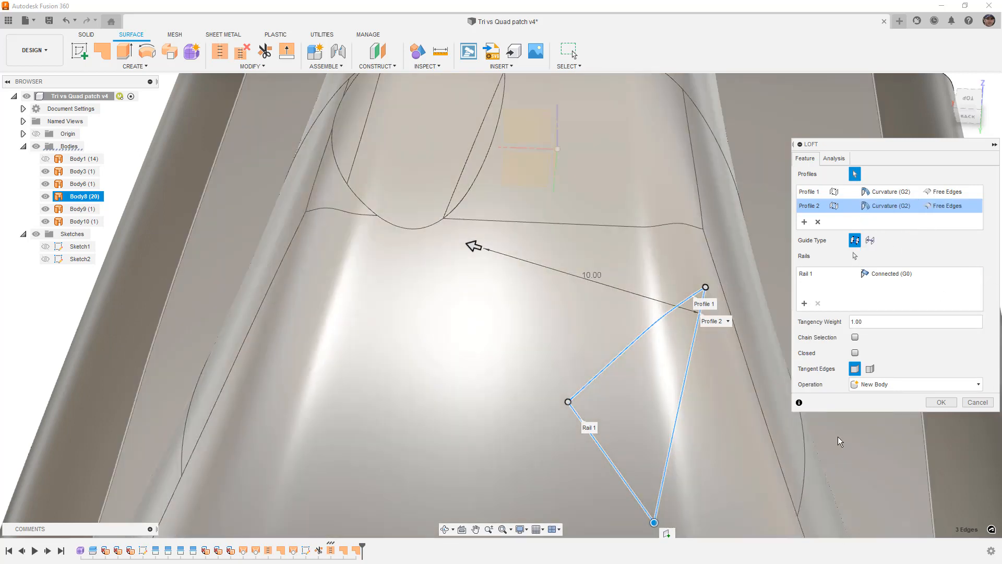
{"action": "middle_click_drag", "start_coordinate": [837, 438], "coordinate": [733, 369], "text": "shift"}
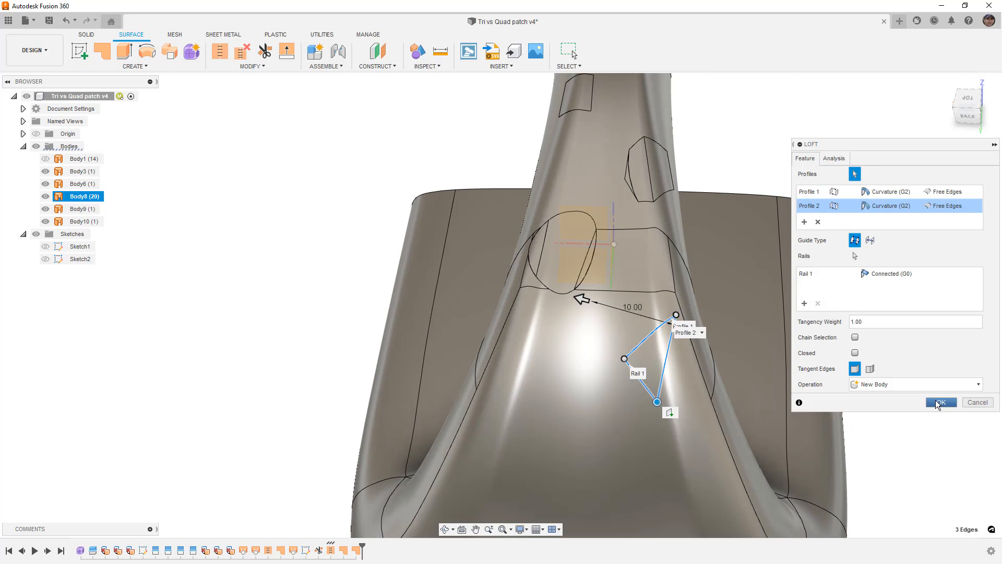
{"action": "left_click", "coordinate": [889, 274]}
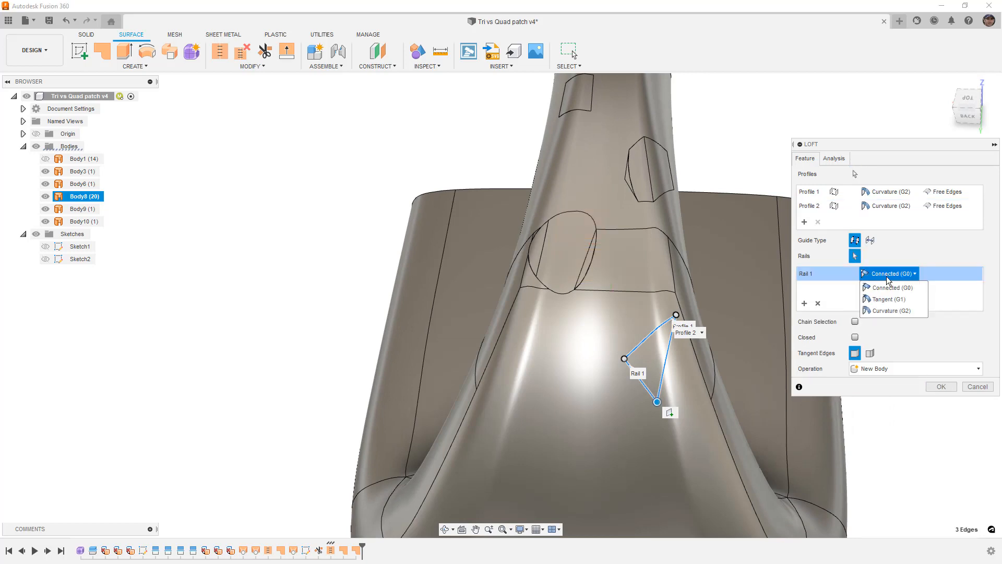
{"action": "left_click", "coordinate": [892, 310]}
{"action": "left_click", "coordinate": [940, 387]}
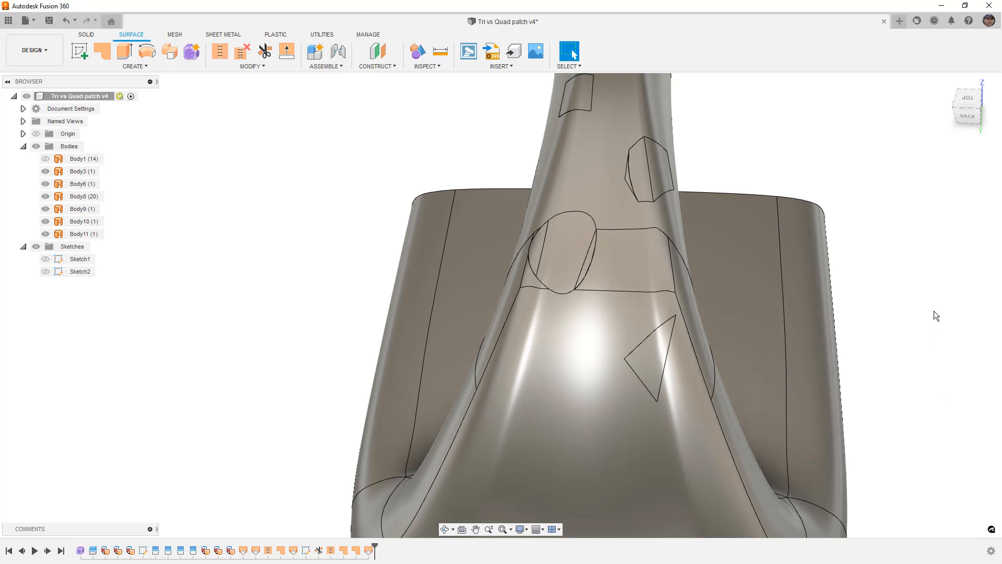
- Apply a curvature map analysis to the lofted triangular surface and examine it up close from the top
{"action": "left_click", "coordinate": [966, 96]}
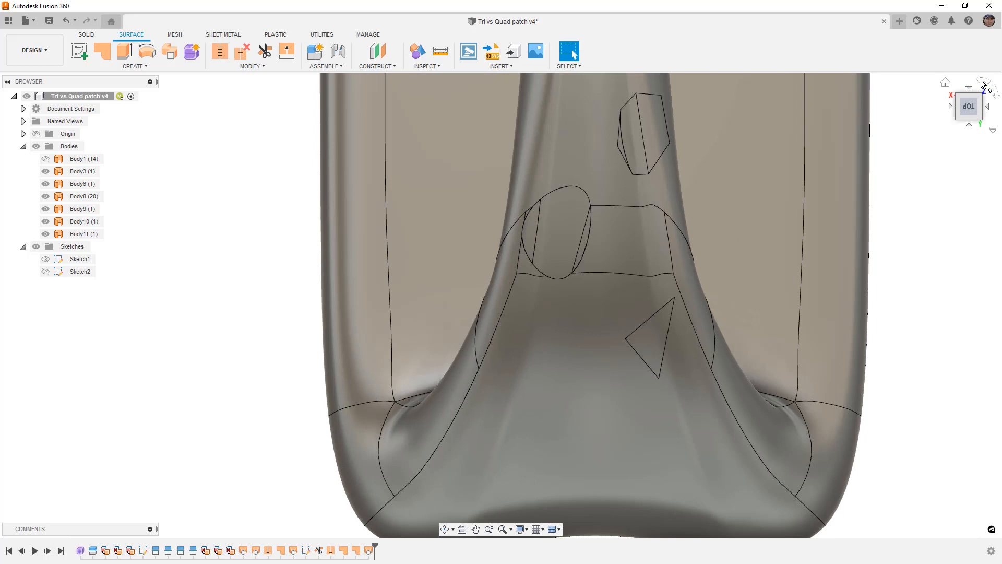
{"action": "left_click", "coordinate": [979, 82]}
{"action": "middle_click_drag", "start_coordinate": [885, 165], "coordinate": [902, 311]}
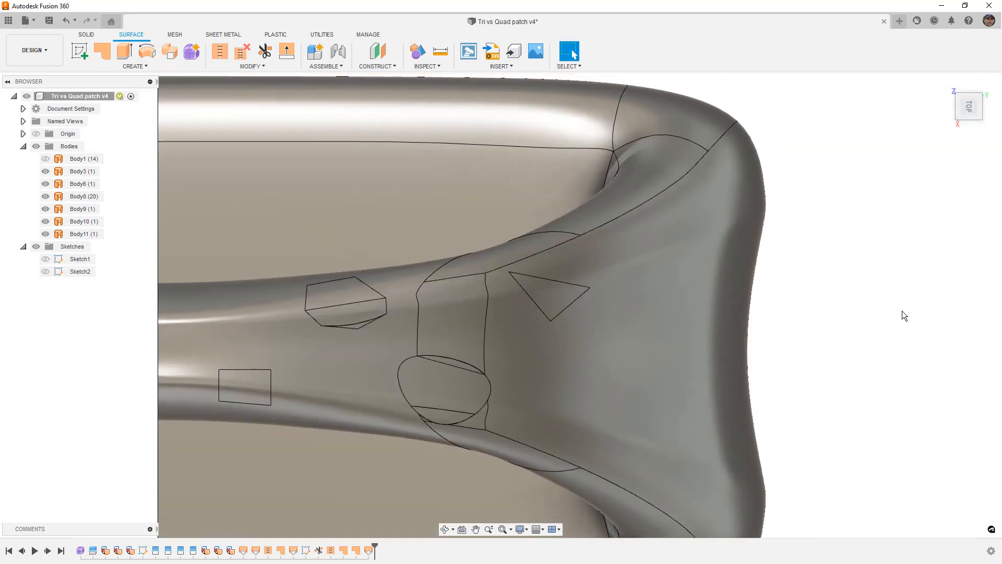
{"action": "left_click", "coordinate": [528, 284]}
{"action": "scroll", "coordinate": [527, 284], "scroll_direction": "up", "scroll_amount": 3}
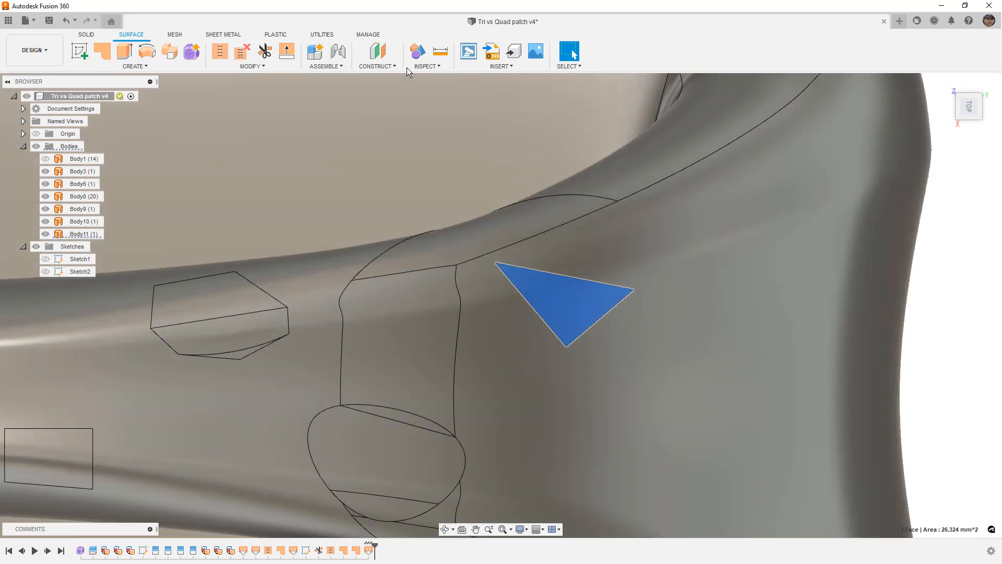
{"action": "left_click", "coordinate": [421, 67]}
{"action": "left_click", "coordinate": [448, 136]}
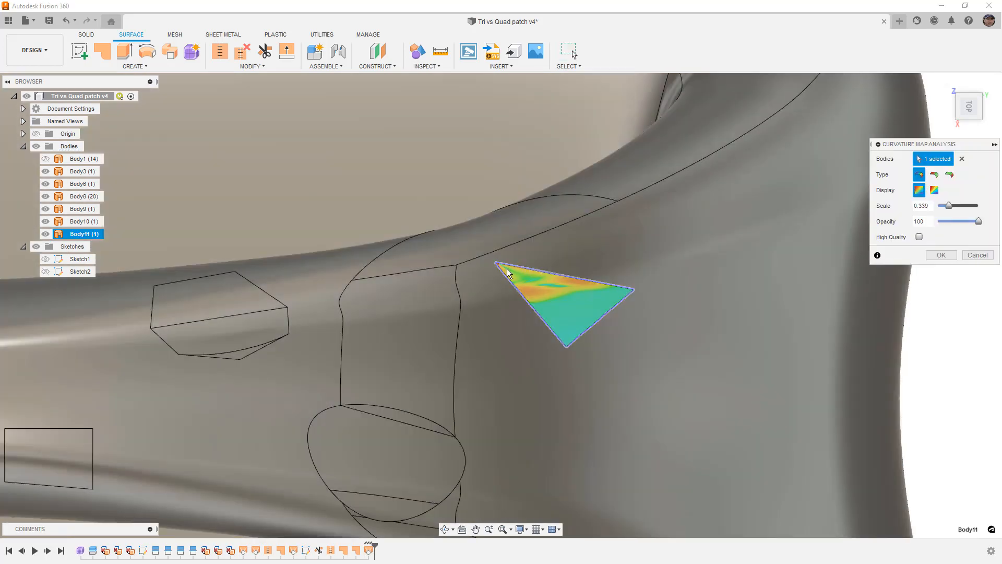
{"action": "scroll", "coordinate": [509, 271], "scroll_direction": "up", "scroll_amount": 3}
{"action": "scroll", "coordinate": [511, 274], "scroll_direction": "up", "scroll_amount": 4}
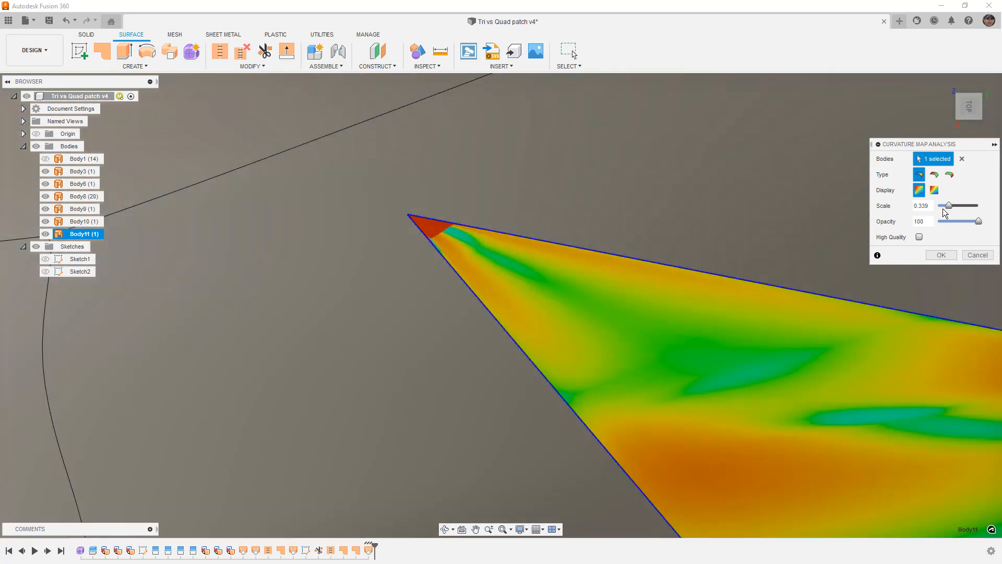
- Reduce the curvature map's scale to 0.081, examine the triangle's sharp corner, and close the analysis without keeping it
{"action": "left_click_drag", "start_coordinate": [948, 207], "coordinate": [940, 207]}
{"action": "scroll", "coordinate": [481, 273], "scroll_direction": "down", "scroll_amount": 5}
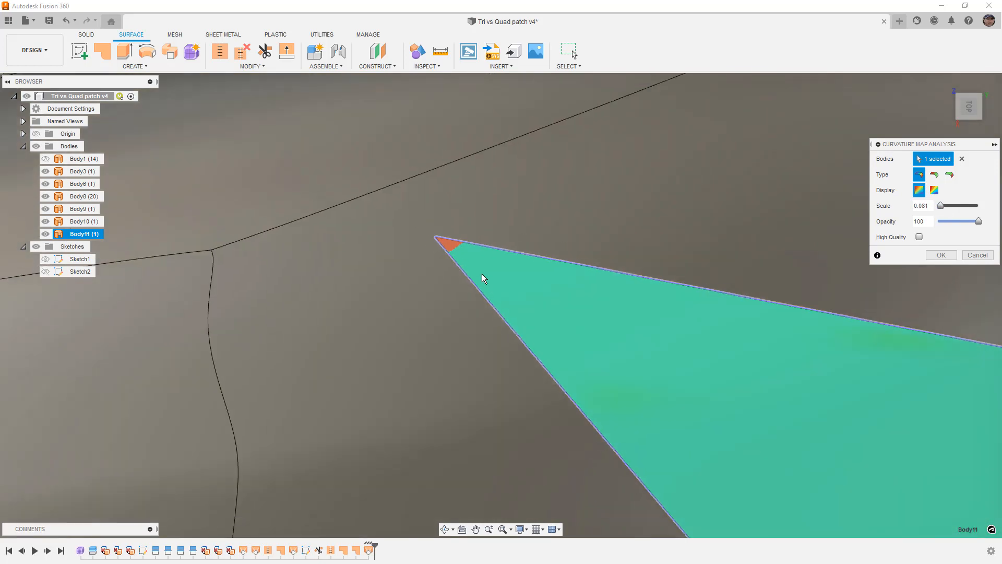
{"action": "scroll", "coordinate": [484, 277], "scroll_direction": "up", "scroll_amount": 5}
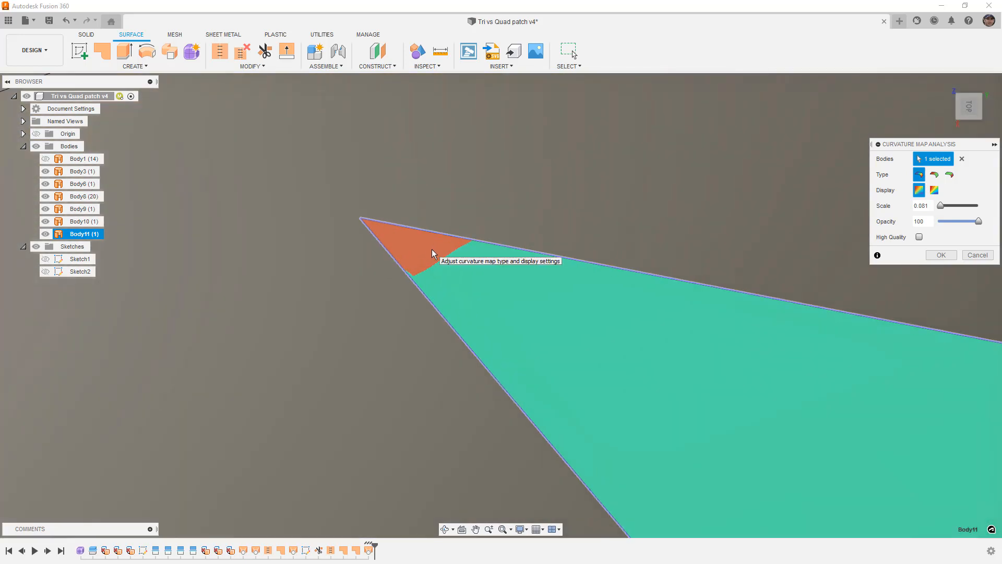
{"action": "scroll", "coordinate": [432, 256], "scroll_direction": "down", "scroll_amount": 2}
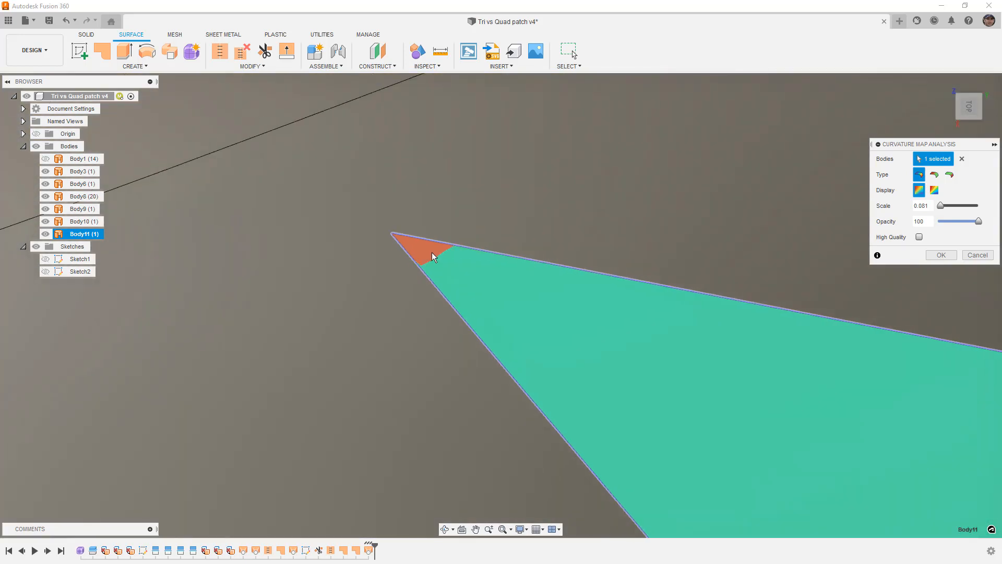
{"action": "scroll", "coordinate": [432, 256], "scroll_direction": "down", "scroll_amount": 4}
{"action": "left_click", "coordinate": [978, 255]}
{"action": "scroll", "coordinate": [525, 315], "scroll_direction": "down", "scroll_amount": 2}
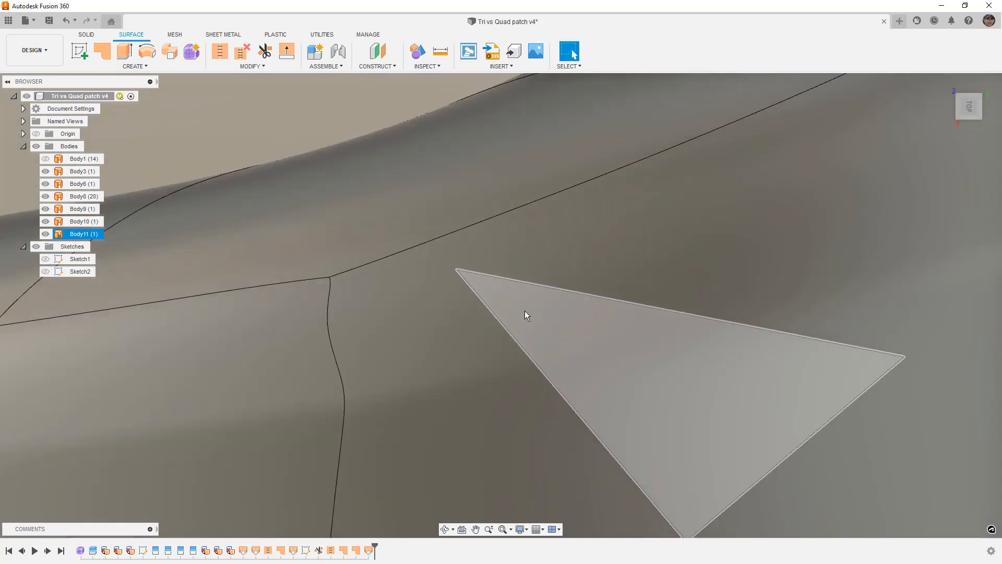
{"action": "scroll", "coordinate": [525, 315], "scroll_direction": "down", "scroll_amount": 3}
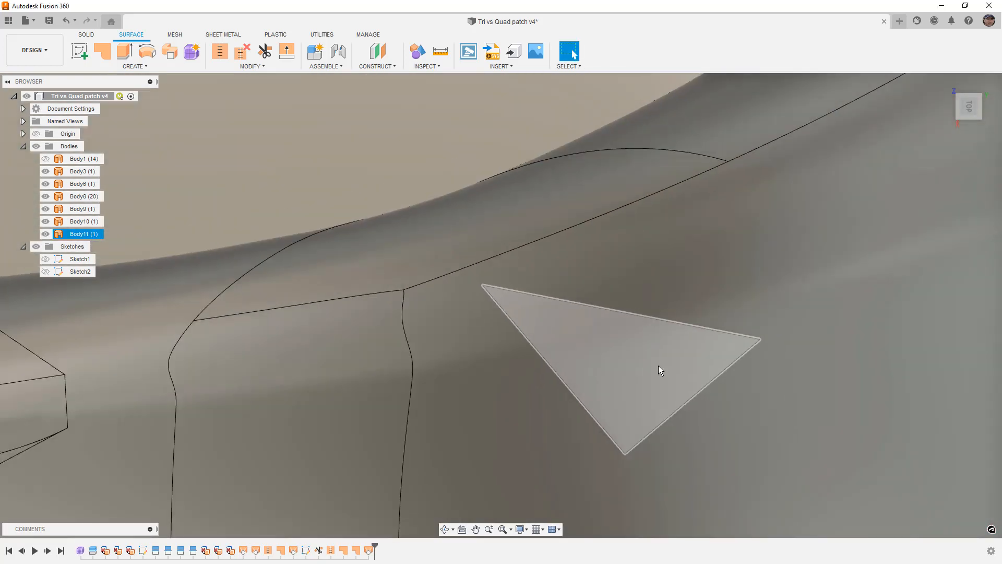
{"action": "middle_click_drag", "start_coordinate": [652, 366], "coordinate": [611, 352], "text": "shift"}
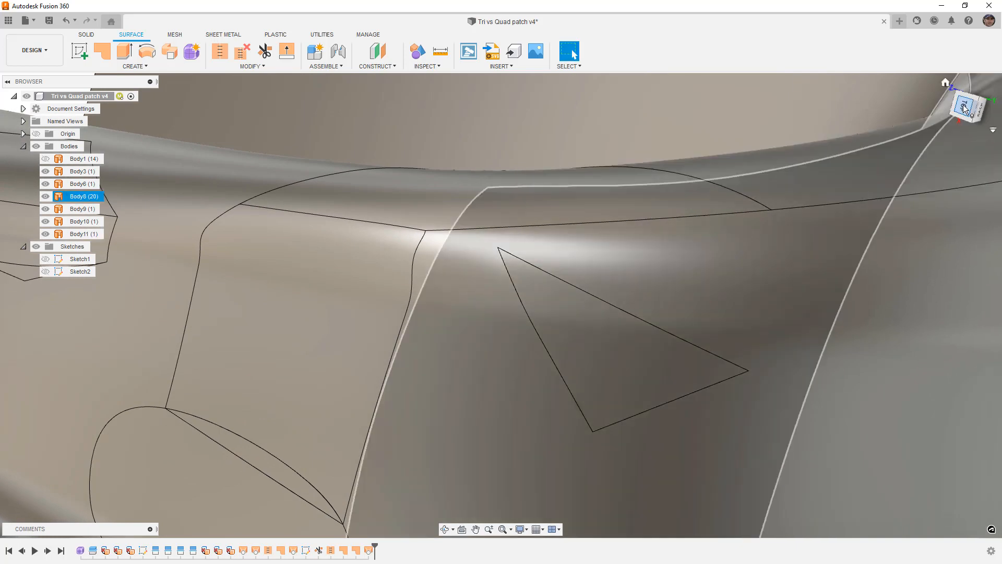
{"action": "left_click", "coordinate": [965, 107]}
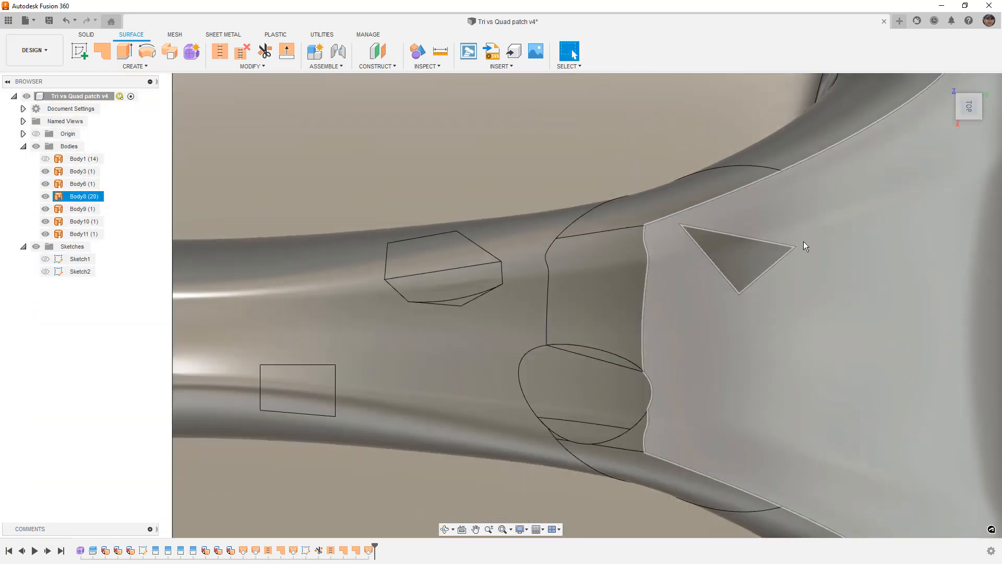
{"action": "middle_click_drag", "start_coordinate": [750, 261], "coordinate": [661, 295]}
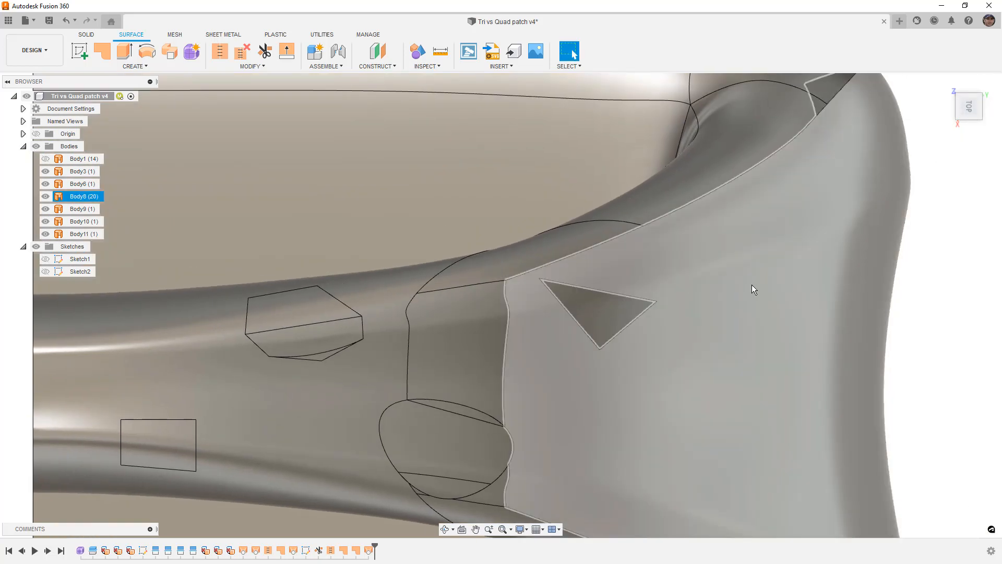
{"action": "left_click", "coordinate": [956, 274]}
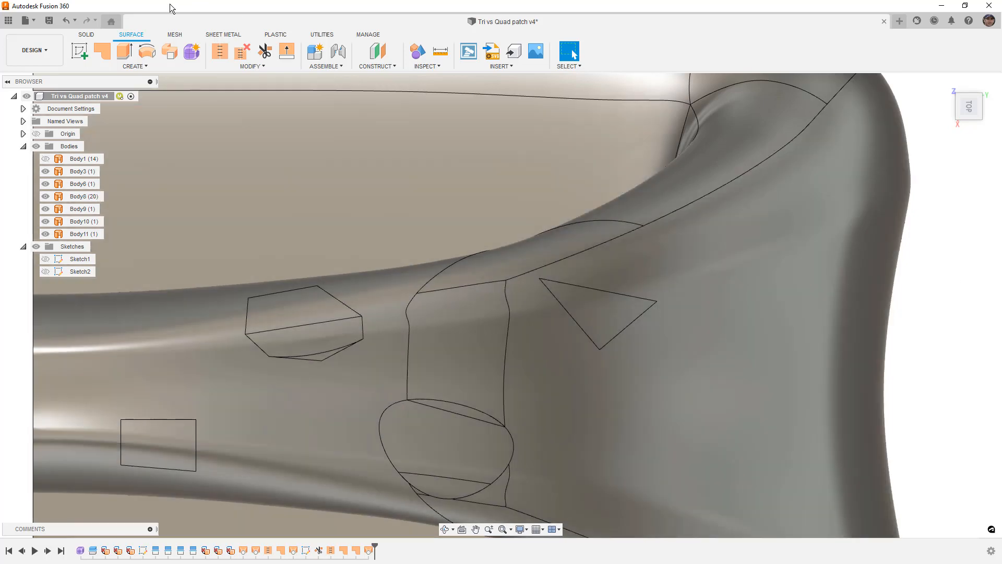
- Sketch a circle on the horizontal origin plane, centred on the triangle's sharp corner and slightly crossing the neighbouring face edge, and finish the sketch
{"action": "left_click", "coordinate": [82, 50]}
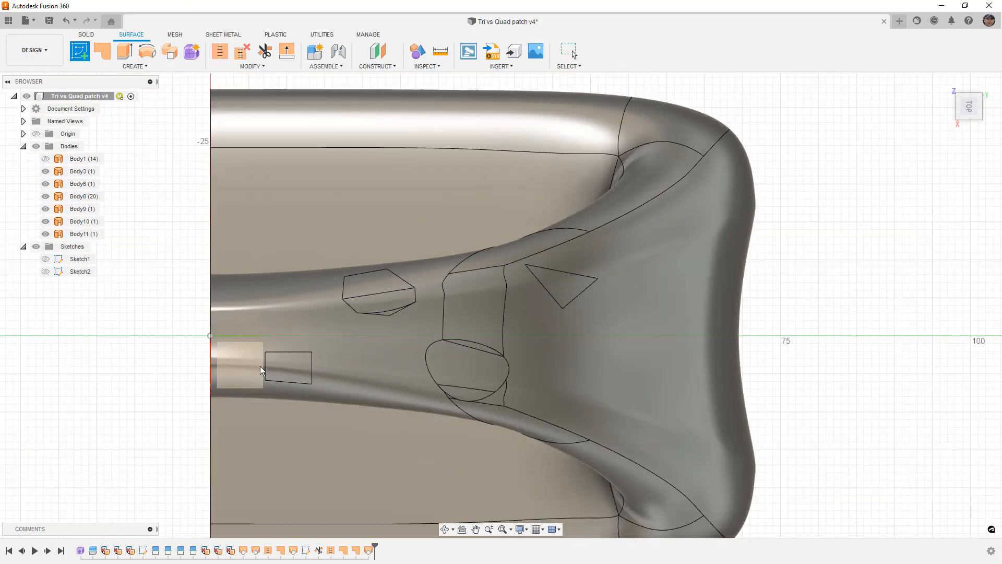
{"action": "left_click", "coordinate": [254, 364]}
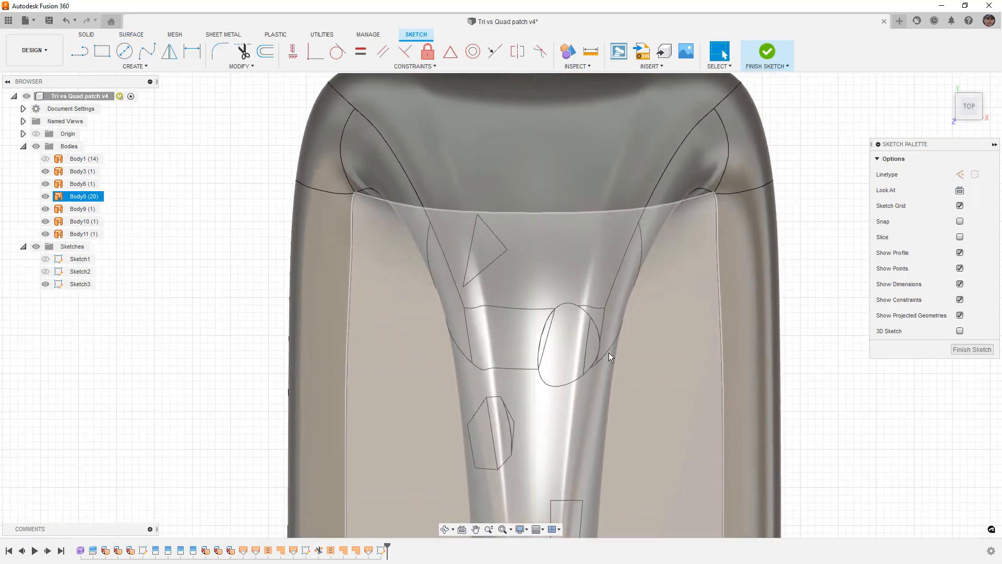
{"action": "scroll", "coordinate": [465, 286], "scroll_direction": "up", "scroll_amount": 5}
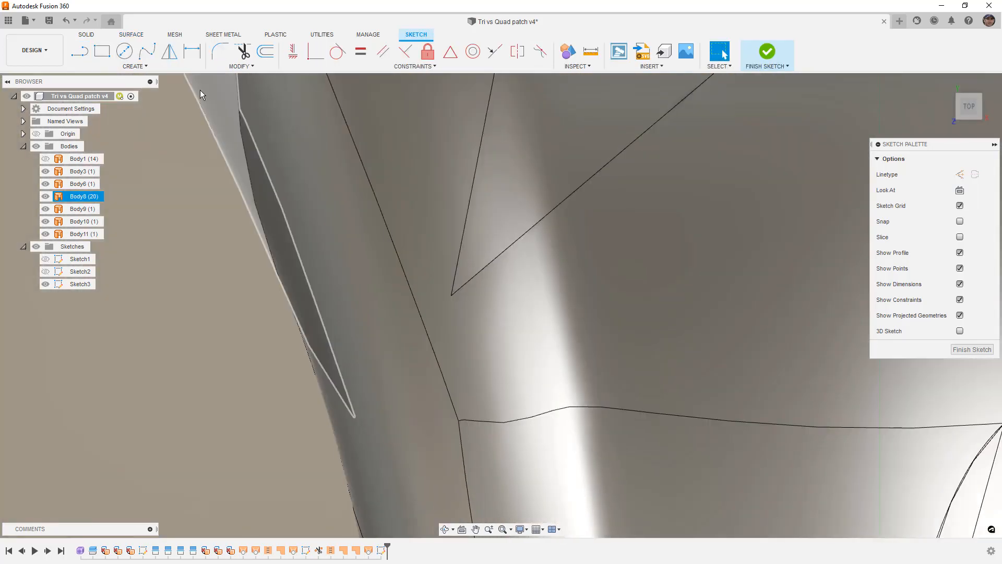
{"action": "left_click", "coordinate": [123, 52]}
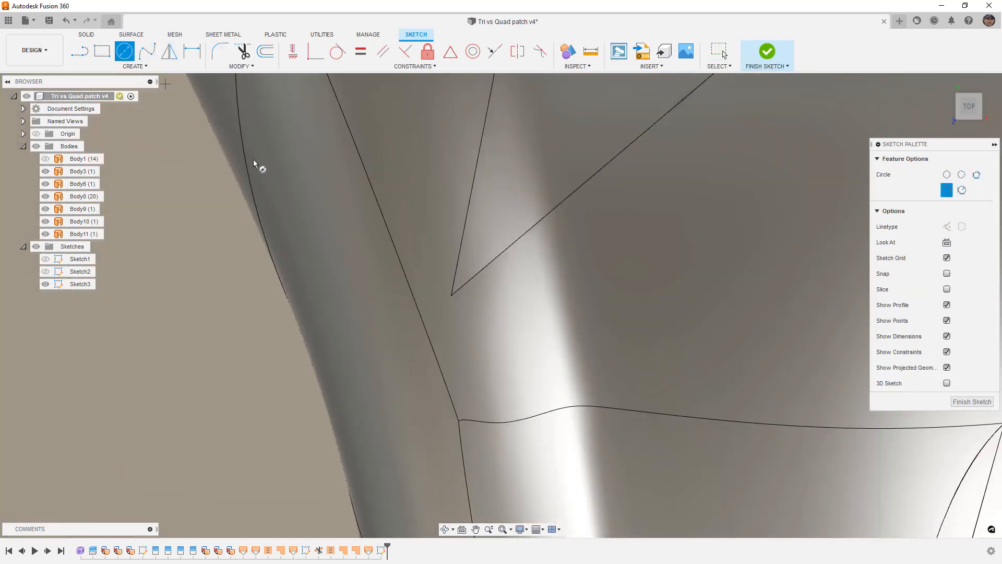
{"action": "left_click", "coordinate": [451, 295]}
{"action": "left_click", "coordinate": [467, 330]}
{"action": "left_click", "coordinate": [958, 402]}
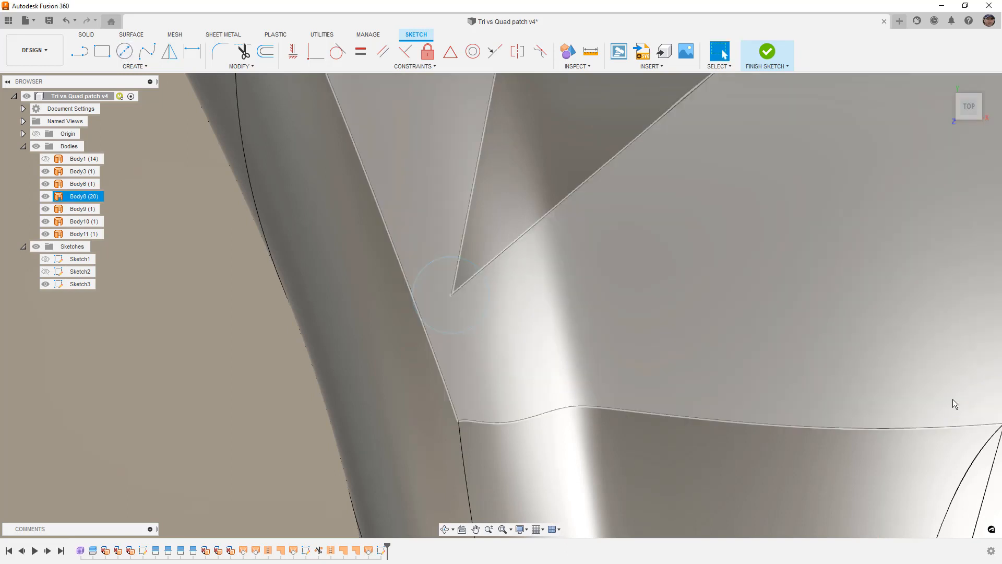
{"action": "scroll", "coordinate": [442, 278], "scroll_direction": "down", "scroll_amount": 3}
- Inspect the main surface body around the circled triangle corner with a curvature map at scale 0.339, and cancel the analysis
{"action": "left_click", "coordinate": [436, 64]}
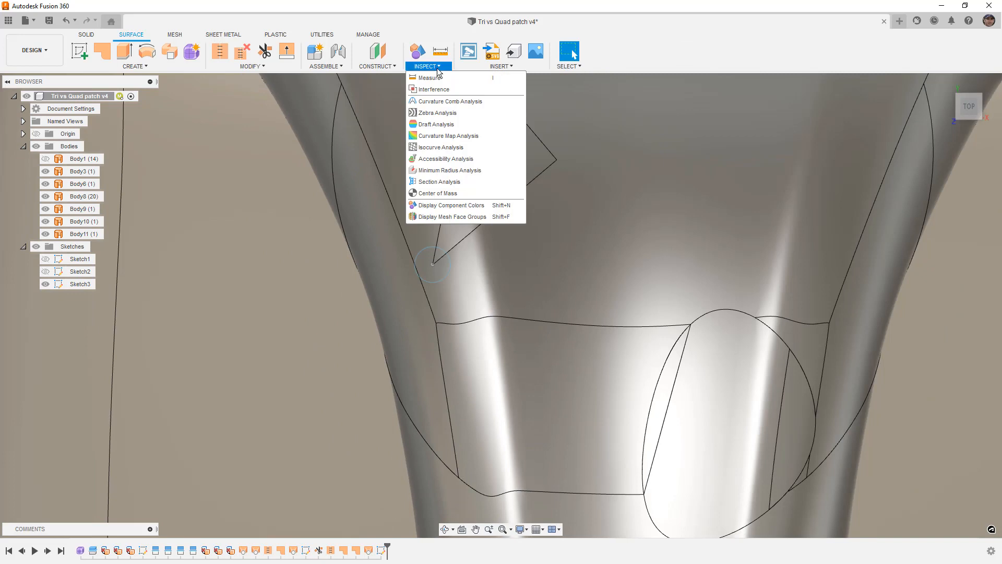
{"action": "left_click", "coordinate": [449, 135]}
{"action": "left_click", "coordinate": [387, 230]}
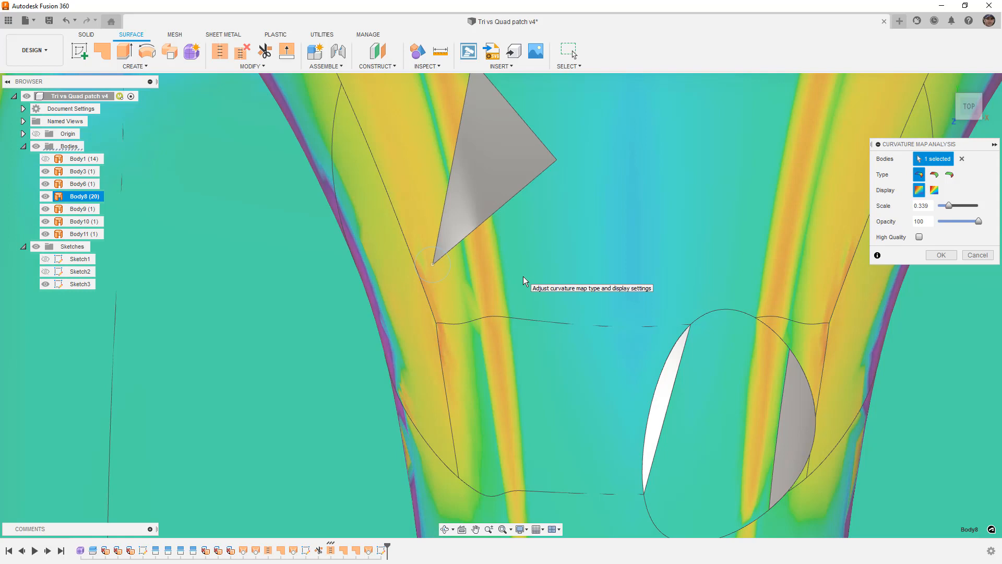
{"action": "scroll", "coordinate": [409, 275], "scroll_direction": "up", "scroll_amount": 3}
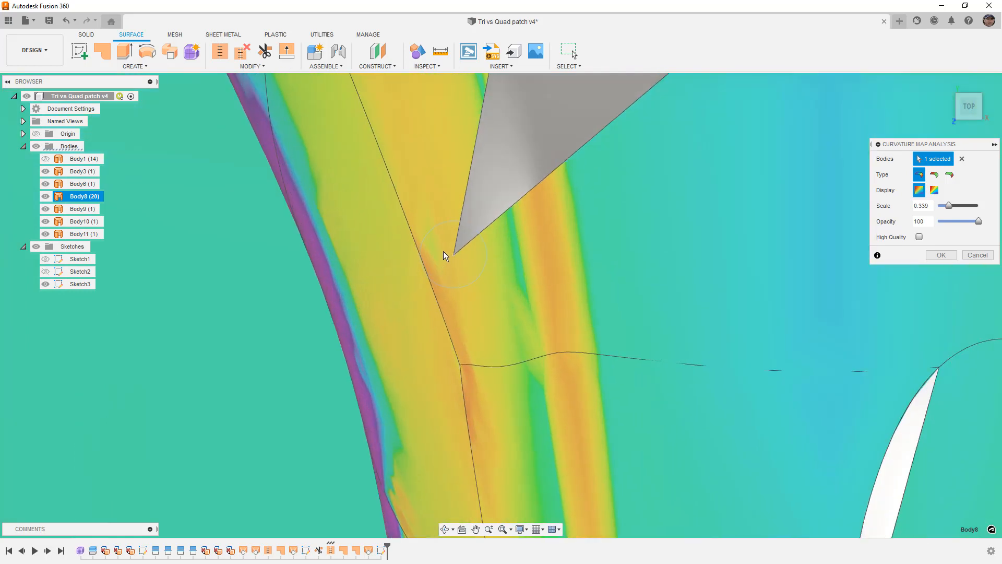
{"action": "scroll", "coordinate": [443, 251], "scroll_direction": "up", "scroll_amount": 3}
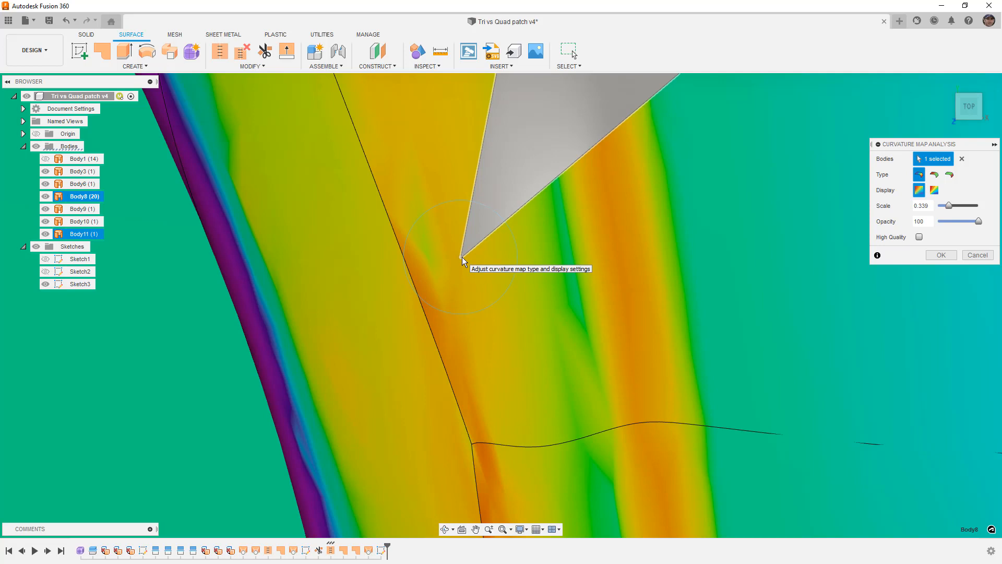
{"action": "scroll", "coordinate": [459, 256], "scroll_direction": "down", "scroll_amount": 5}
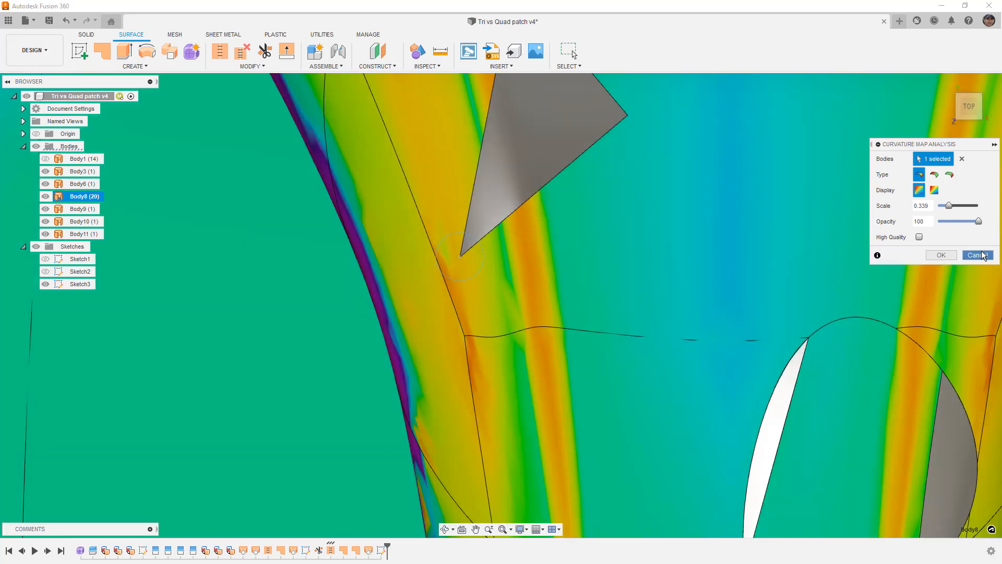
{"action": "left_click", "coordinate": [977, 255]}
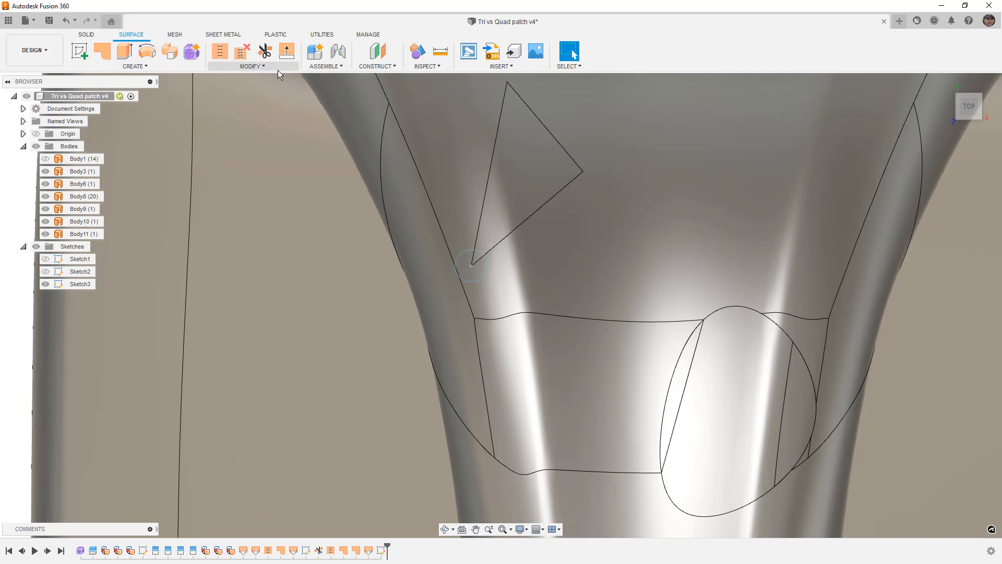
- Split the two main-body faces around the triangle's corner and the lofted triangle face, using the sketched circle as the splitting tool
{"action": "left_click", "coordinate": [275, 66]}
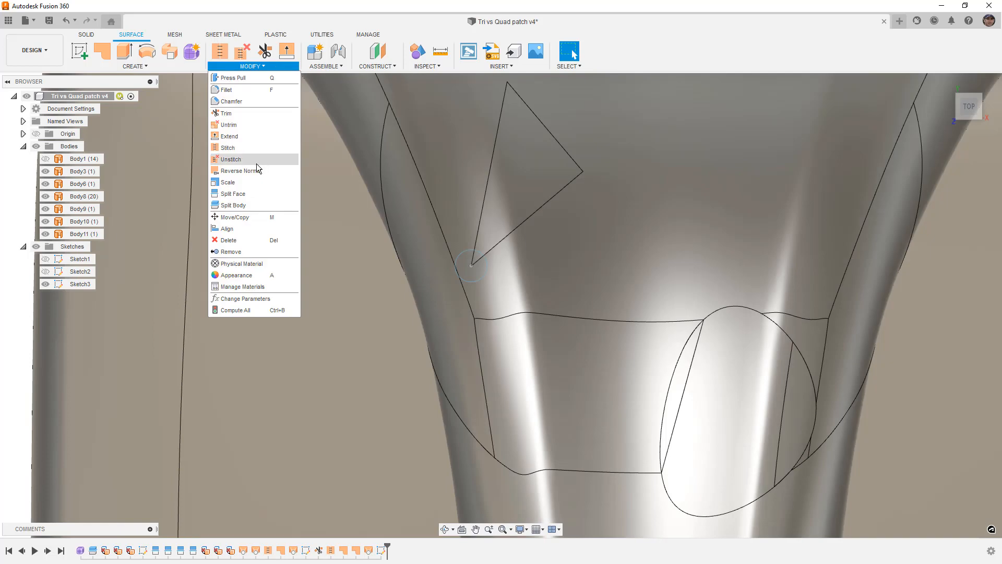
{"action": "left_click", "coordinate": [250, 196]}
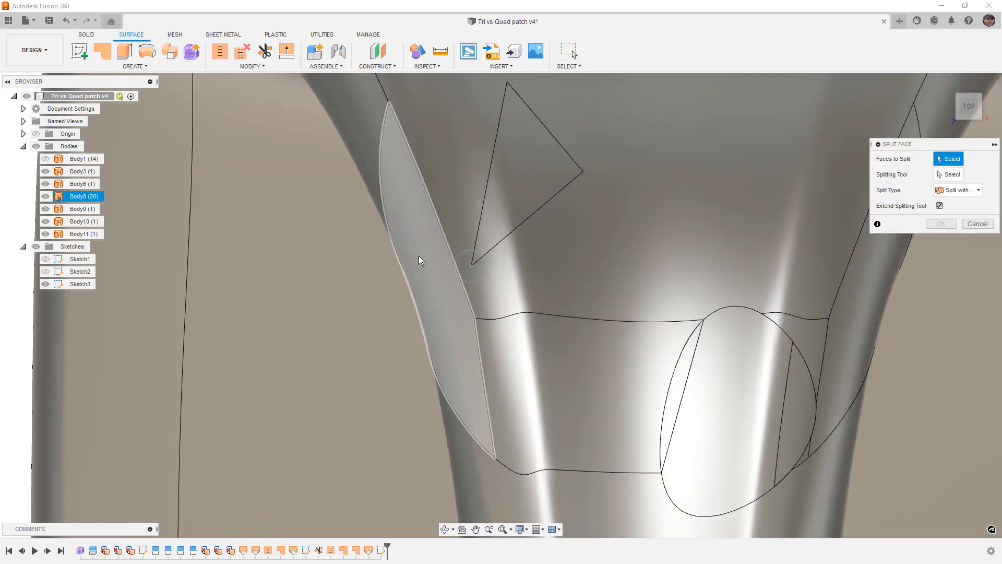
{"action": "scroll", "coordinate": [465, 272], "scroll_direction": "up", "scroll_amount": 5}
{"action": "left_click", "coordinate": [443, 289]}
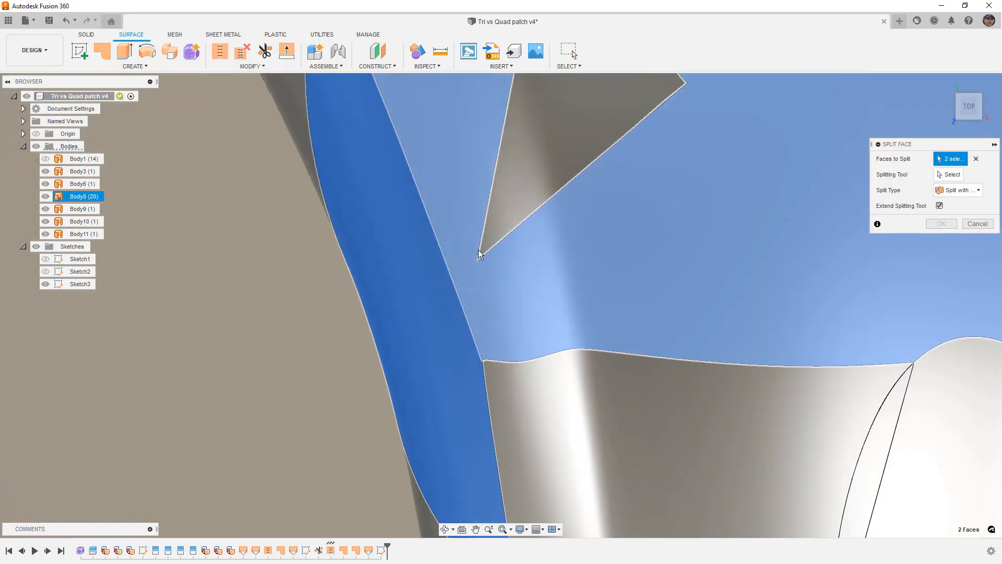
{"action": "left_click", "coordinate": [477, 250]}
{"action": "left_click", "coordinate": [486, 238]}
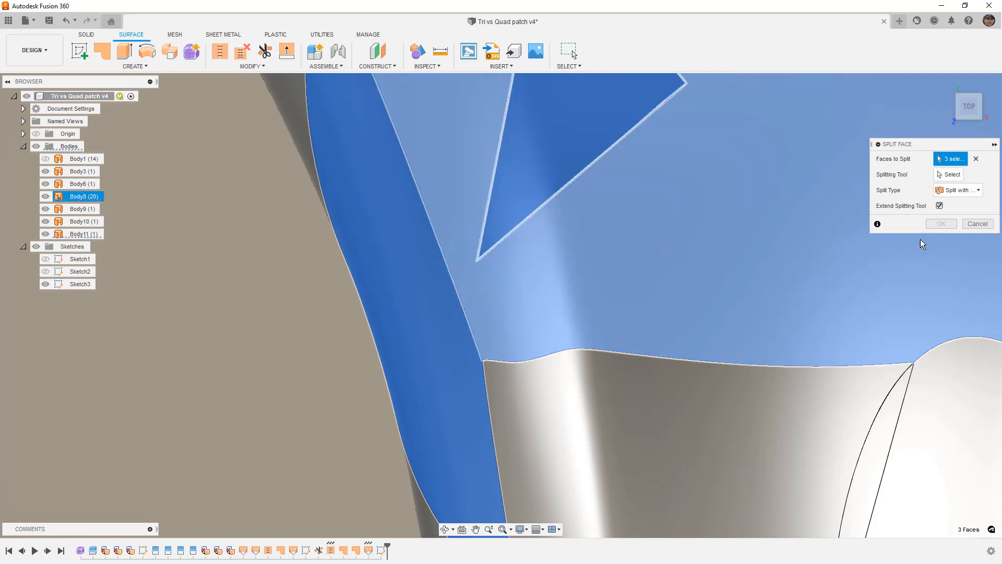
{"action": "left_click", "coordinate": [948, 174]}
{"action": "left_click", "coordinate": [508, 261]}
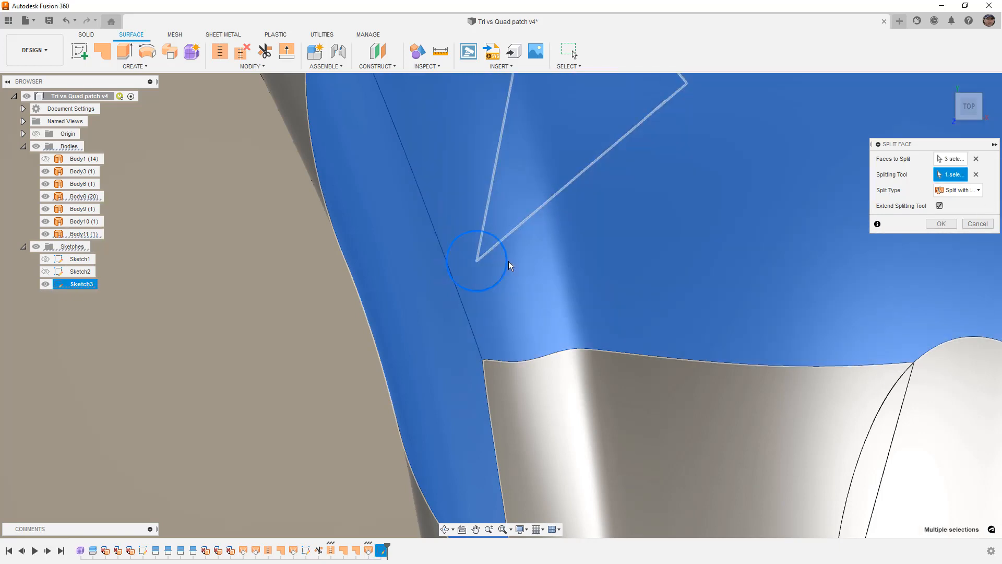
{"action": "left_click", "coordinate": [941, 223]}
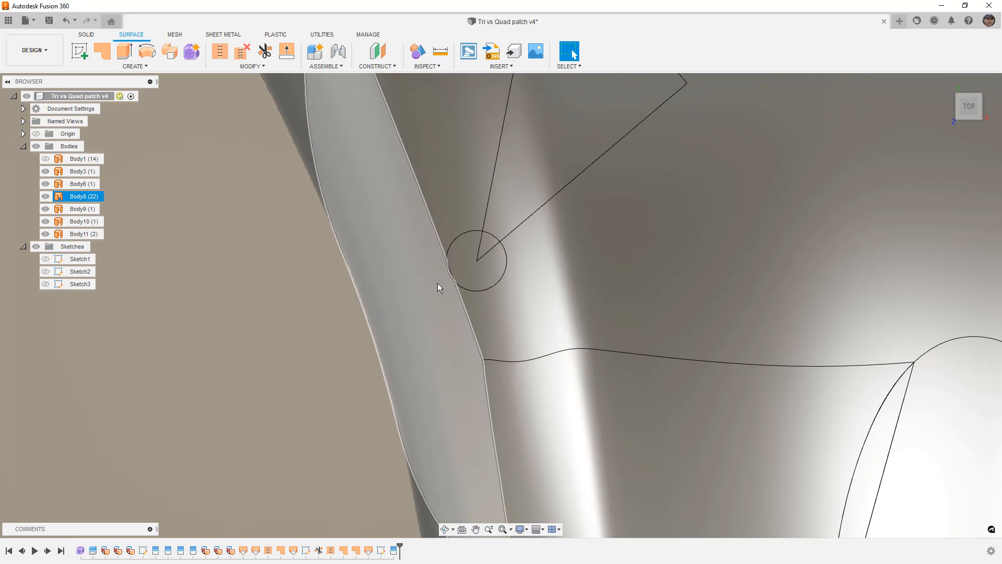
- Delete the three split faces inside the circle to leave a round opening at the triangle's sharp corner
{"action": "scroll", "coordinate": [449, 275], "scroll_direction": "up", "scroll_amount": 5}
{"action": "key", "text": "e"}
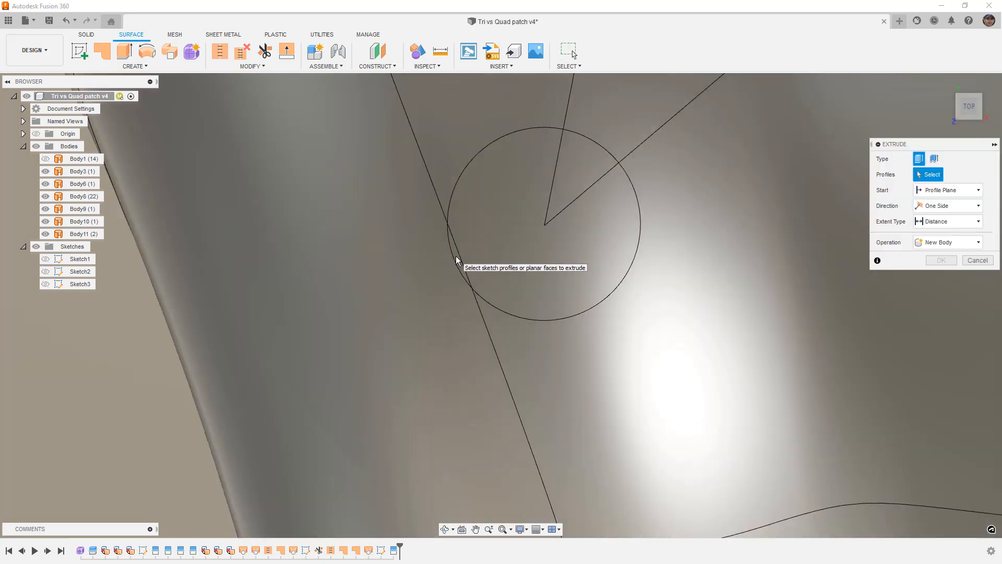
{"action": "key", "text": "Escape"}
{"action": "left_click", "coordinate": [456, 255]}
{"action": "left_click", "coordinate": [464, 247]}
{"action": "scroll", "coordinate": [461, 249], "scroll_direction": "up", "scroll_amount": 3}
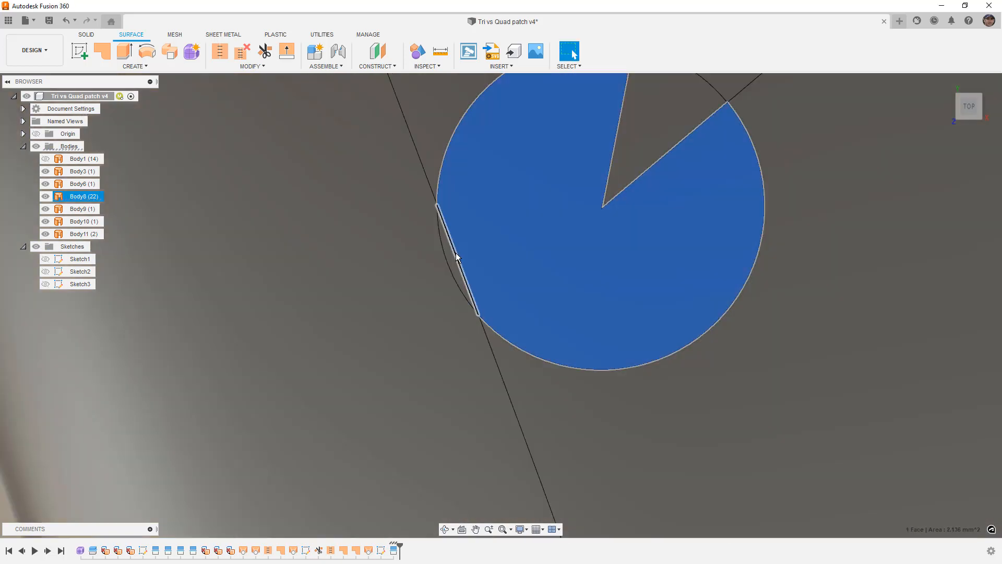
{"action": "left_click", "coordinate": [452, 257], "text": "ctrl"}
{"action": "scroll", "coordinate": [601, 240], "scroll_direction": "down", "scroll_amount": 5}
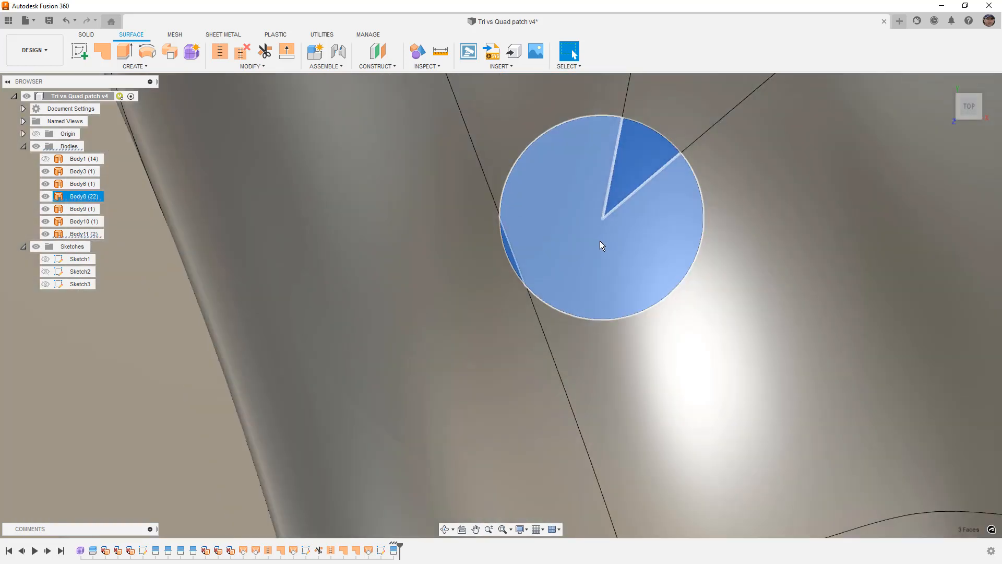
{"action": "key", "text": "Delete"}
{"action": "scroll", "coordinate": [598, 243], "scroll_direction": "down", "scroll_amount": 5}
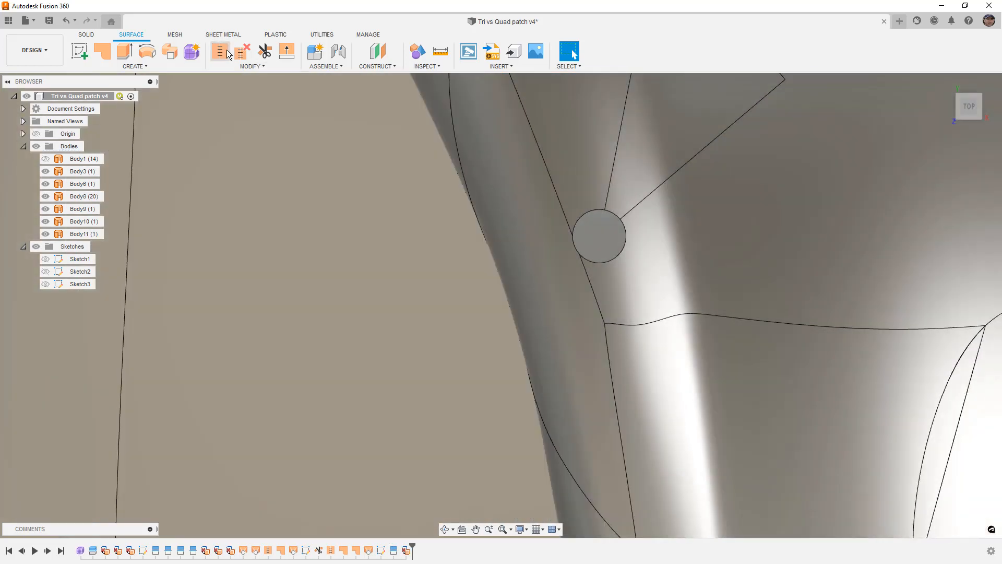
- Stitch the trimmed lofted triangle face to the main surface body
{"action": "left_click", "coordinate": [220, 51]}
{"action": "left_click", "coordinate": [599, 156]}
{"action": "left_click", "coordinate": [644, 168]}
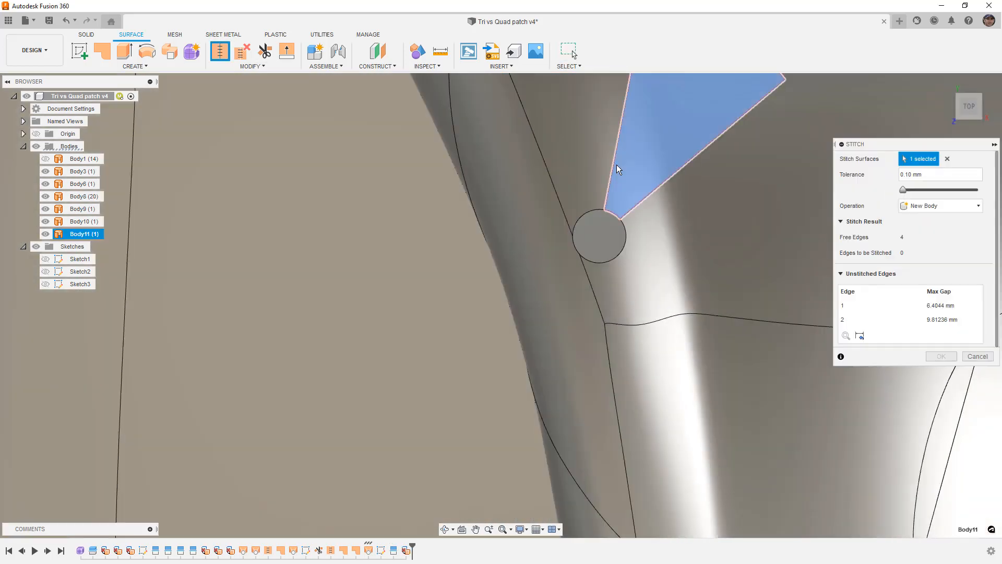
{"action": "left_click", "coordinate": [942, 513]}
- Patch the round opening at the triangle's corner as a new body with curvature continuity around its edge chain
{"action": "left_click", "coordinate": [100, 51]}
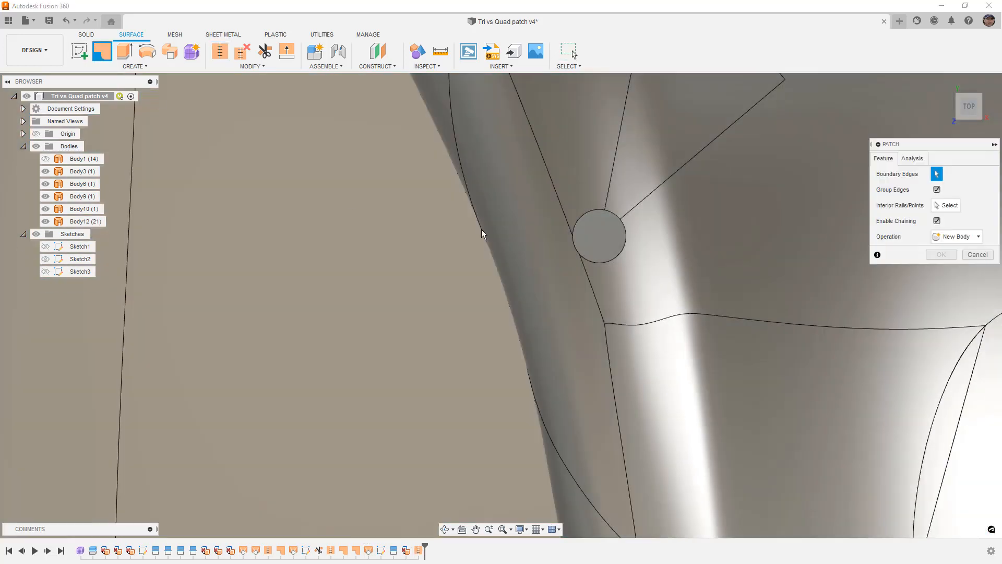
{"action": "left_click", "coordinate": [596, 211]}
{"action": "left_click", "coordinate": [921, 207]}
{"action": "left_click", "coordinate": [932, 247]}
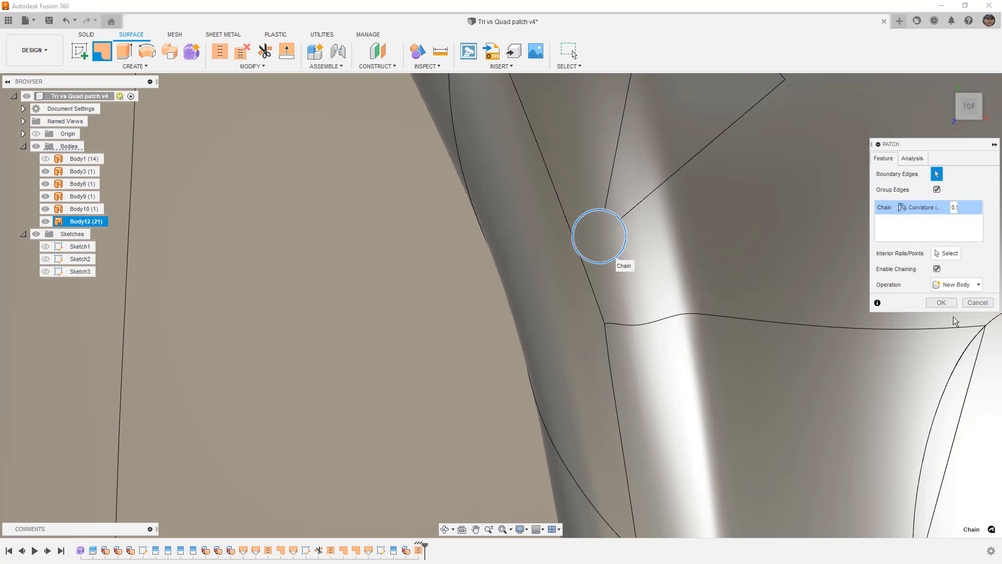
{"action": "left_click", "coordinate": [941, 302]}
- Stitch the main body with the round patch, the polygon's sliver patch, both circular-opening segments and the four-sided fill into one surface body
{"action": "scroll", "coordinate": [641, 262], "scroll_direction": "down", "scroll_amount": 2}
{"action": "scroll", "coordinate": [641, 261], "scroll_direction": "down", "scroll_amount": 2}
{"action": "middle_click_drag", "start_coordinate": [680, 295], "coordinate": [683, 224], "text": "shift"}
{"action": "left_click", "coordinate": [221, 53]}
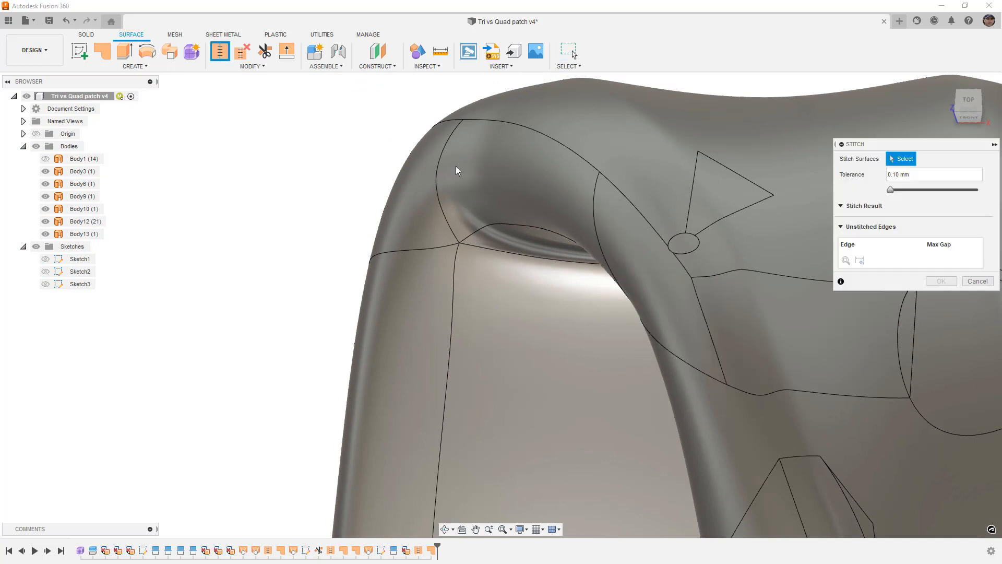
{"action": "left_click", "coordinate": [656, 204]}
{"action": "left_click", "coordinate": [682, 241]}
{"action": "scroll", "coordinate": [561, 242], "scroll_direction": "down", "scroll_amount": 3}
{"action": "scroll", "coordinate": [673, 291], "scroll_direction": "up", "scroll_amount": 3}
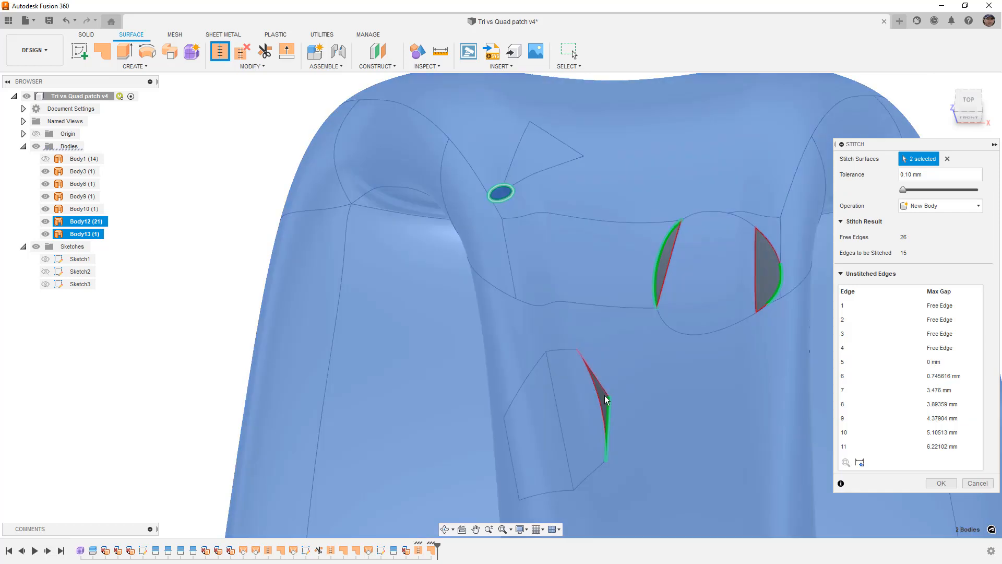
{"action": "left_click", "coordinate": [605, 400]}
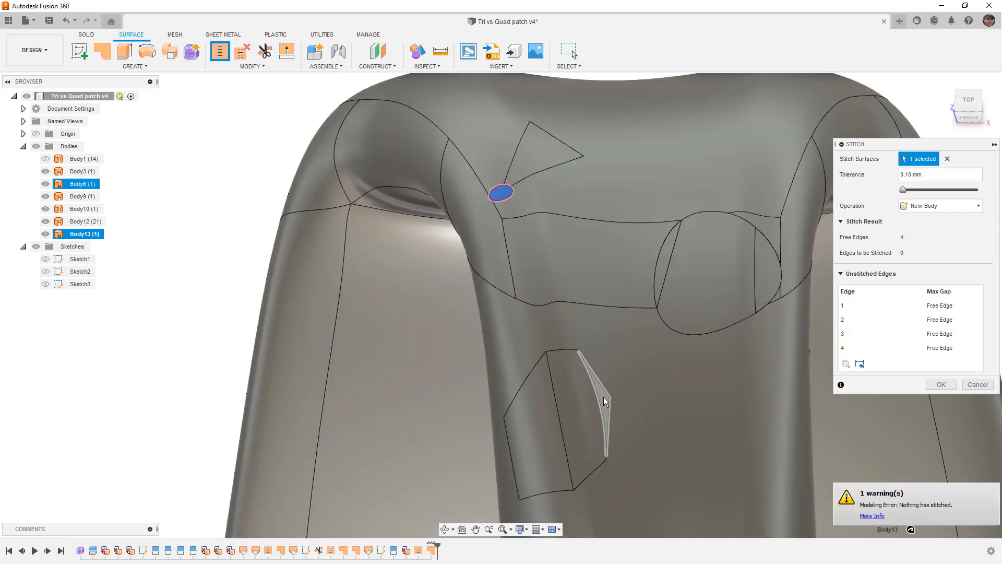
{"action": "left_click", "coordinate": [603, 398]}
{"action": "left_click", "coordinate": [616, 387]}
{"action": "left_click", "coordinate": [662, 256]}
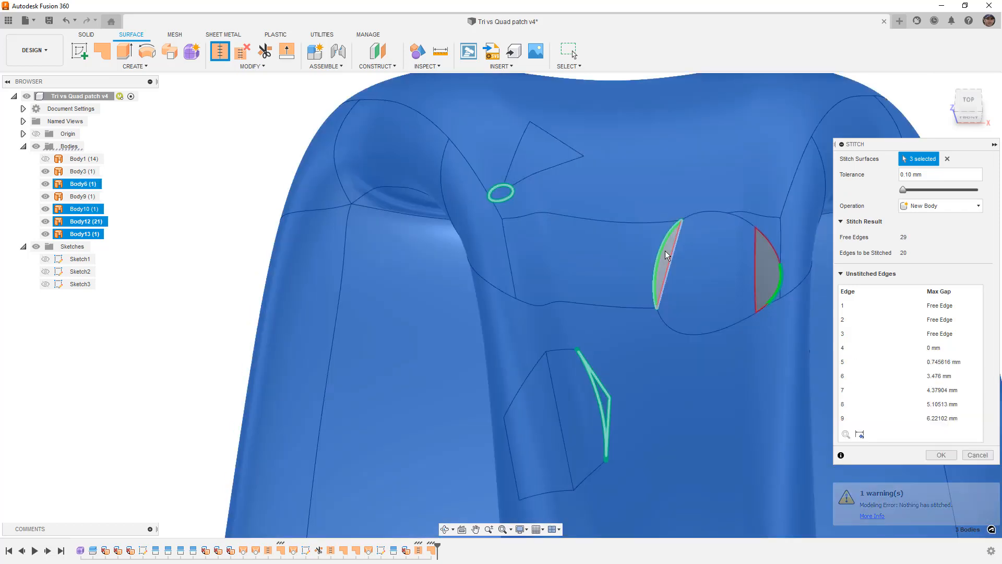
{"action": "left_click", "coordinate": [763, 257]}
{"action": "scroll", "coordinate": [727, 258], "scroll_direction": "down", "scroll_amount": 2}
{"action": "scroll", "coordinate": [727, 259], "scroll_direction": "down", "scroll_amount": 2}
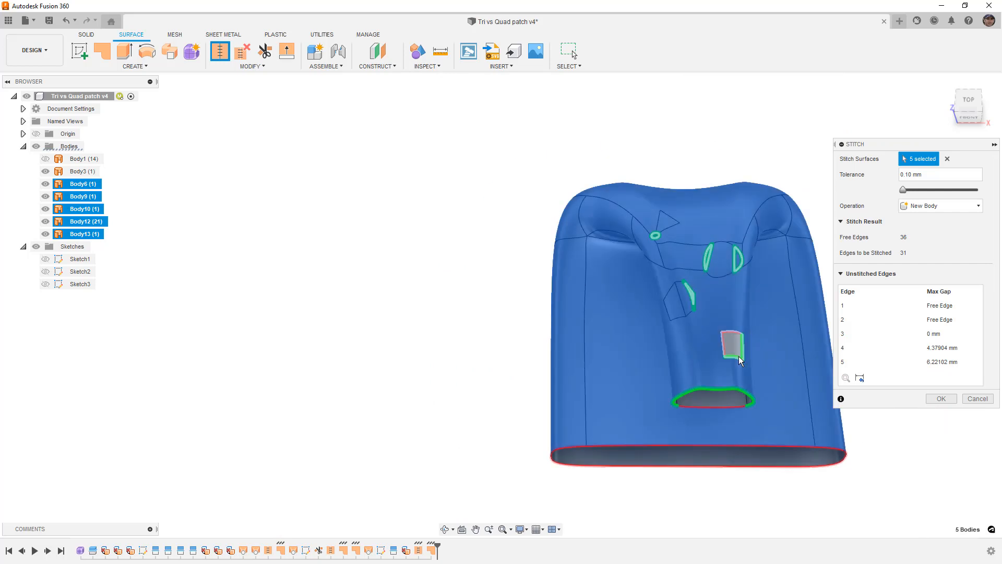
{"action": "left_click", "coordinate": [732, 344]}
{"action": "left_click", "coordinate": [940, 370]}
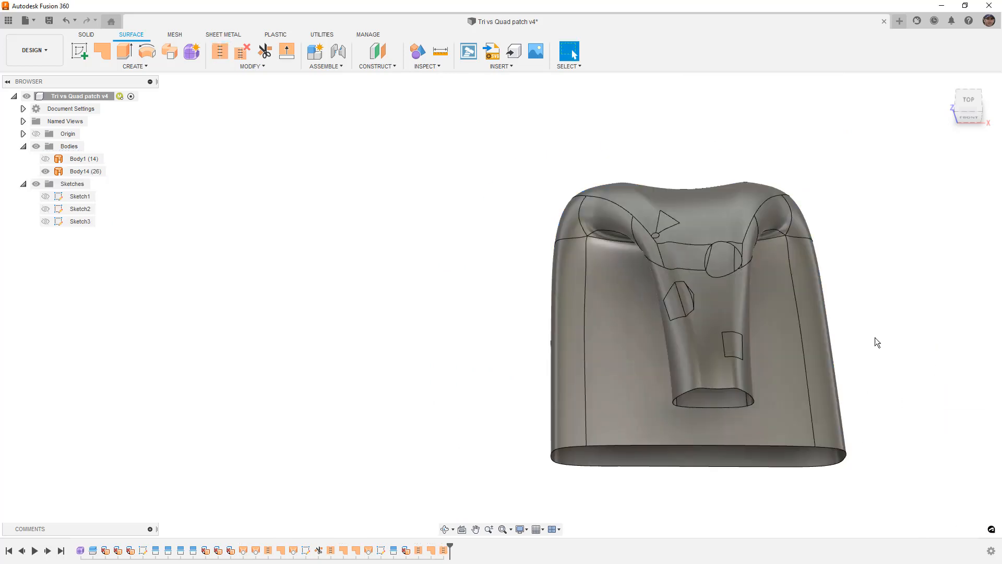
- Display the stitched body shaded without visible edges
{"action": "scroll", "coordinate": [691, 267], "scroll_direction": "up", "scroll_amount": 3}
{"action": "key", "text": "ctrl+4"}
{"action": "middle_click_drag", "start_coordinate": [720, 188], "coordinate": [725, 230], "text": "shift"}
{"action": "mouse_move", "coordinate": [948, 282]}
{"action": "middle_mouse_down", "text": "shift"}
{"action": "mouse_move", "coordinate": [919, 271]}
{"action": "mouse_move", "coordinate": [948, 280]}
{"action": "mouse_move", "coordinate": [934, 284]}
{"action": "middle_mouse_up", "text": "shift"}
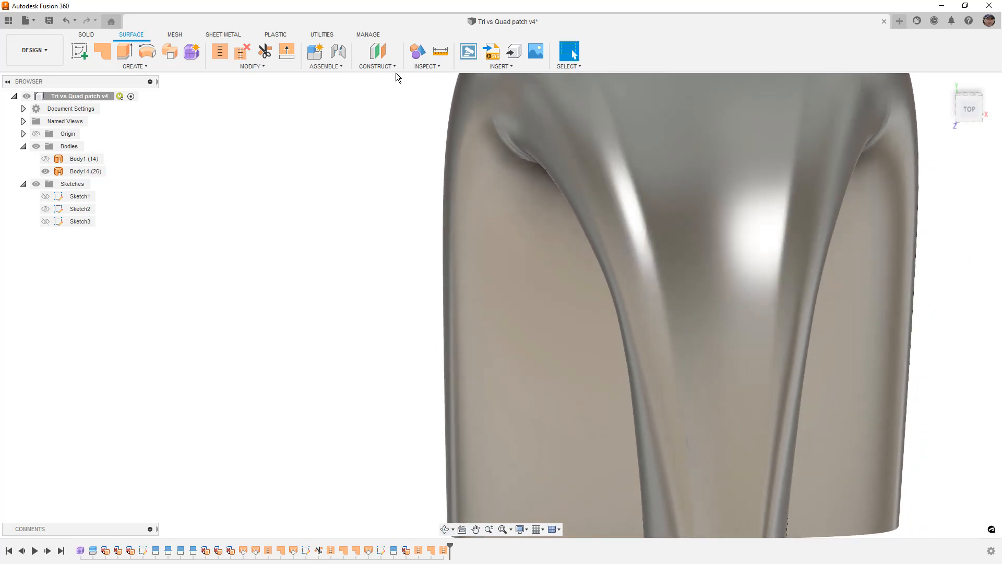
- Start a curvature map analysis at scale 0.339 on the stitched body and inspect its curvature from above
{"action": "left_click", "coordinate": [376, 67]}
{"action": "left_click", "coordinate": [427, 66]}
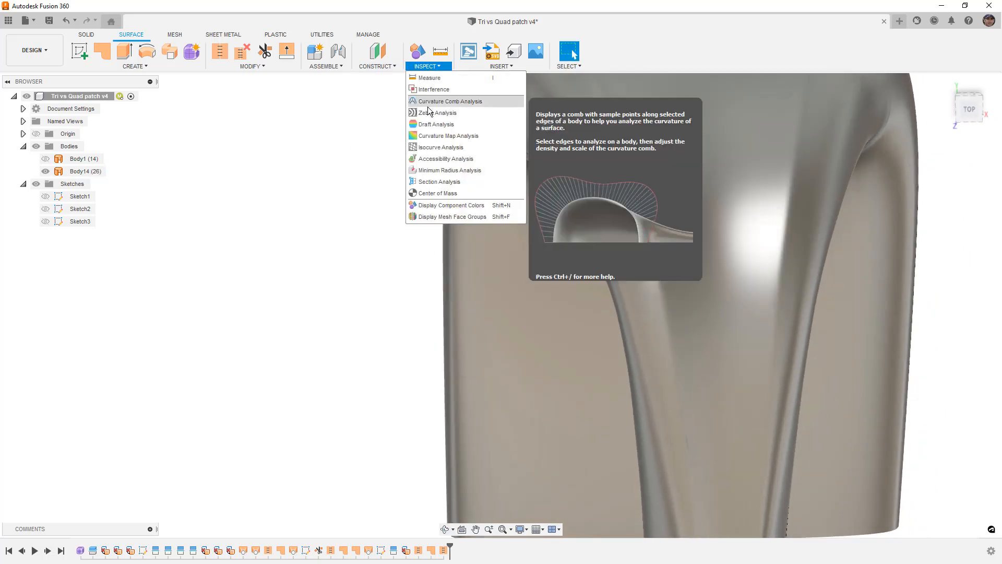
{"action": "left_click", "coordinate": [443, 136]}
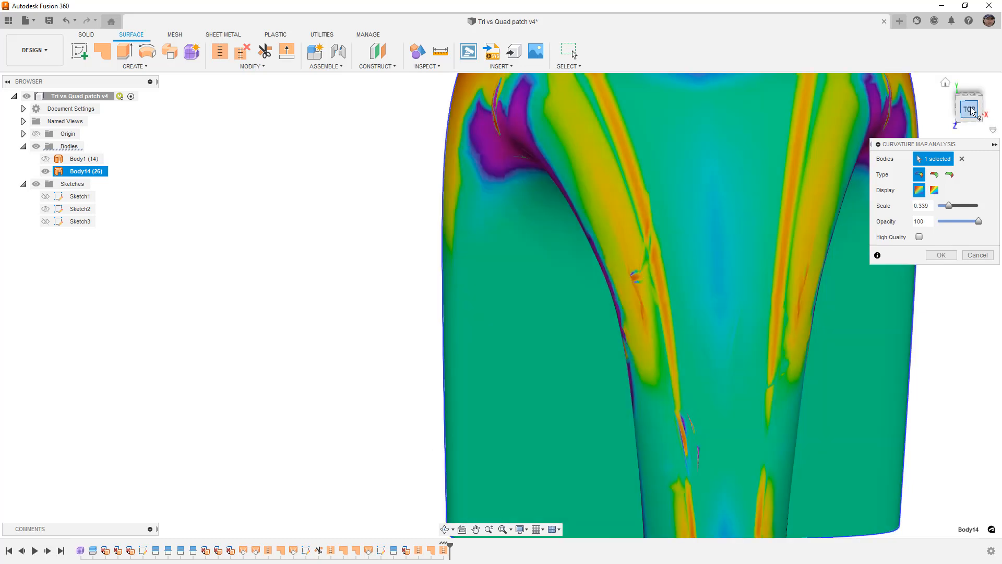
{"action": "left_click", "coordinate": [972, 112]}
{"action": "left_click", "coordinate": [990, 106]}
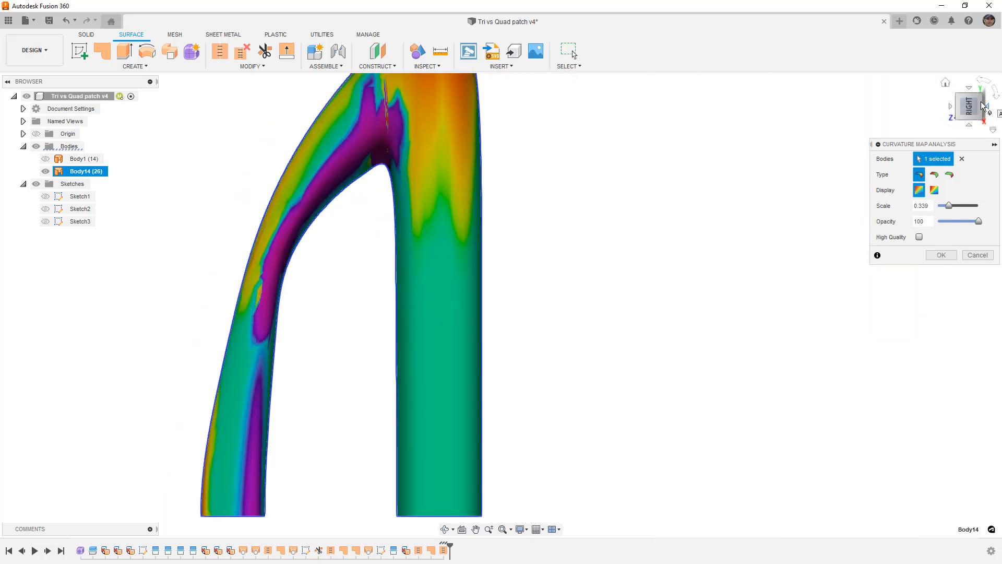
{"action": "left_click", "coordinate": [950, 106]}
{"action": "left_click", "coordinate": [994, 93]}
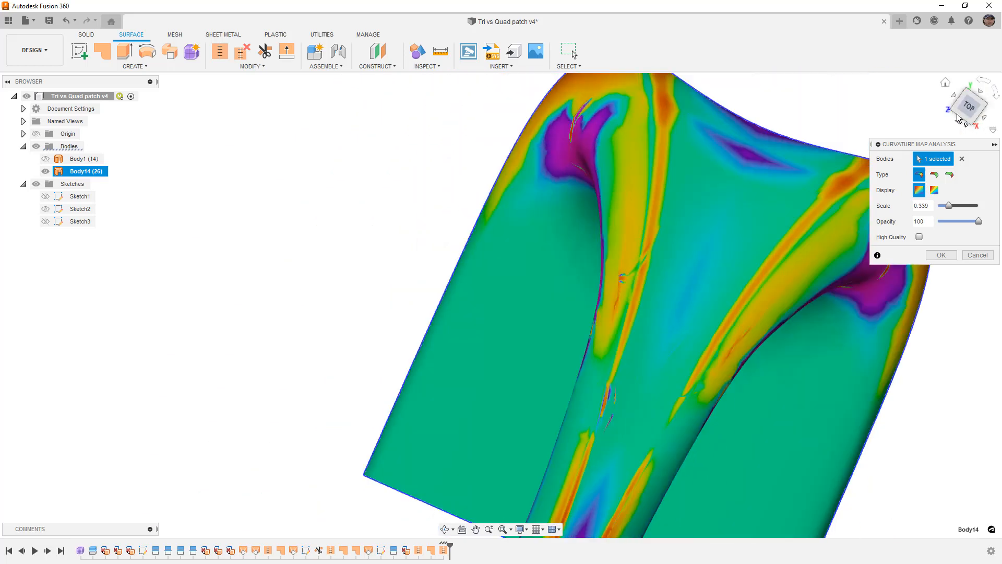
{"action": "middle_click_drag", "start_coordinate": [665, 340], "coordinate": [678, 185]}
{"action": "middle_click_drag", "start_coordinate": [675, 286], "coordinate": [715, 283]}
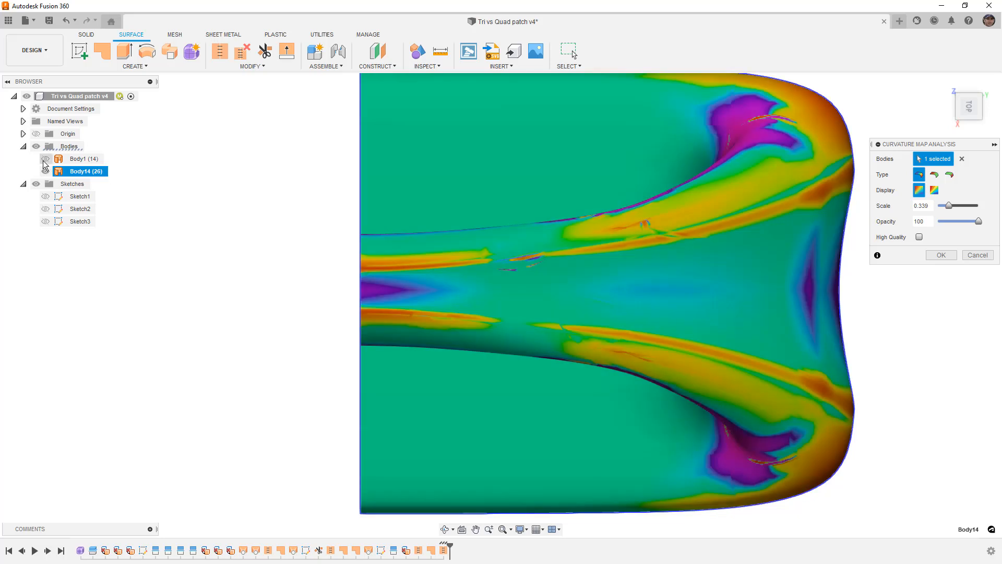
- Show the original body Body1, add it to the curvature map selection, and save the analysis
{"action": "left_click", "coordinate": [45, 159]}
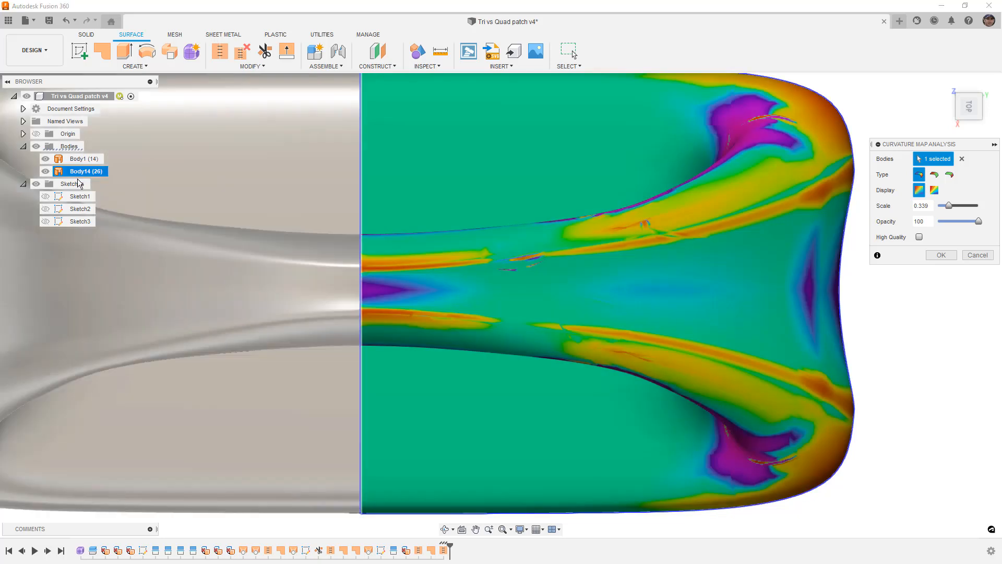
{"action": "scroll", "coordinate": [463, 247], "scroll_direction": "down", "scroll_amount": 3}
{"action": "left_click", "coordinate": [294, 264]}
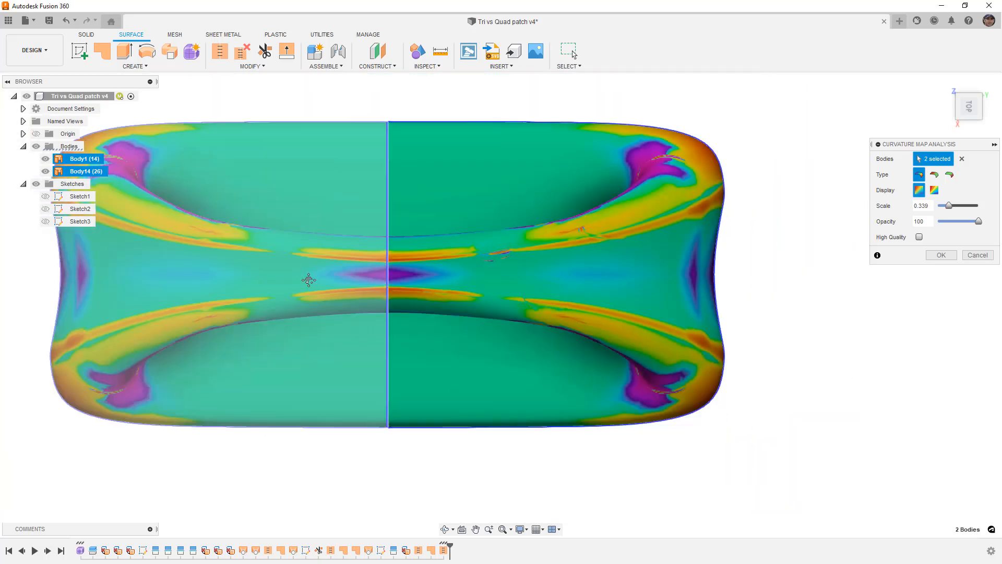
{"action": "middle_click_drag", "start_coordinate": [631, 265], "coordinate": [757, 262]}
{"action": "left_click", "coordinate": [940, 255]}
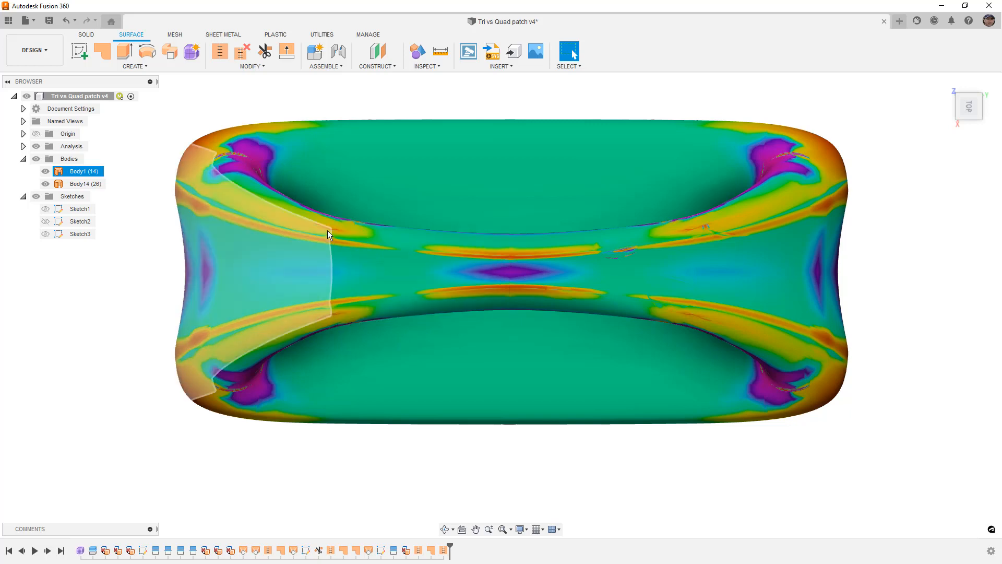
- Compare the curvature around the round patch and triangle fill with the matching areas of the original body
{"action": "scroll", "coordinate": [326, 233], "scroll_direction": "up", "scroll_amount": 5}
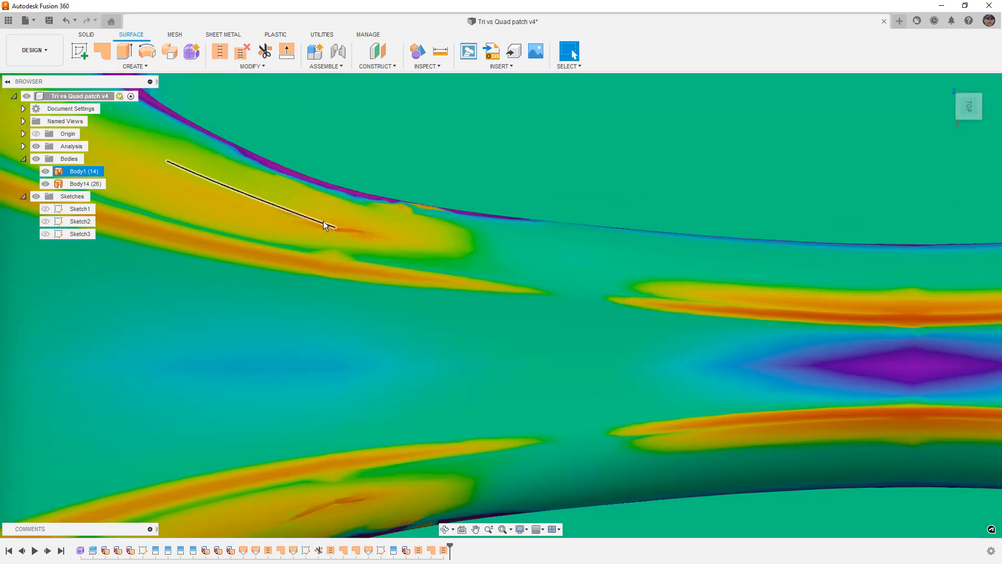
{"action": "scroll", "coordinate": [325, 227], "scroll_direction": "down", "scroll_amount": 2}
{"action": "scroll", "coordinate": [325, 227], "scroll_direction": "down", "scroll_amount": 4}
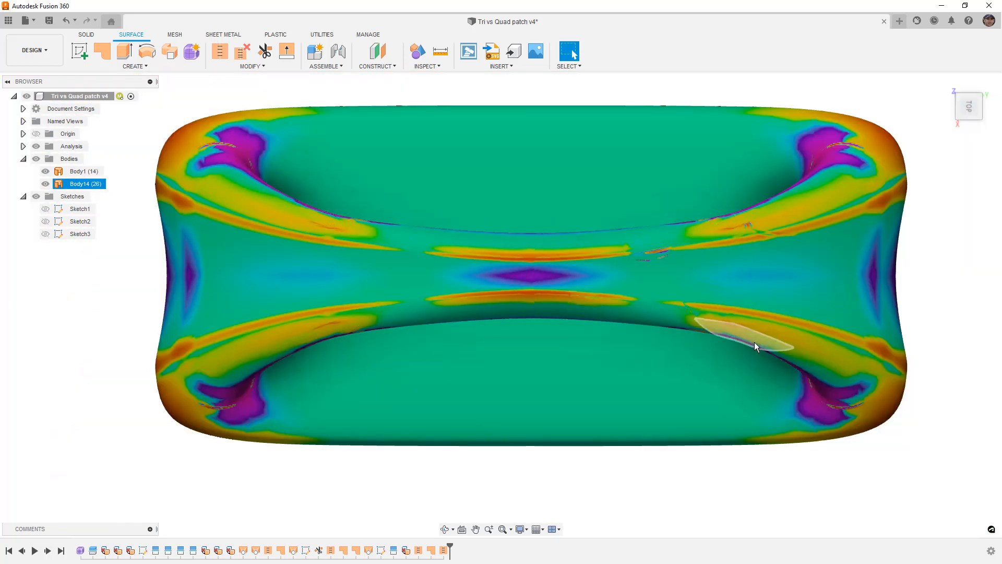
{"action": "scroll", "coordinate": [754, 342], "scroll_direction": "up", "scroll_amount": 3}
{"action": "middle_click_drag", "start_coordinate": [740, 168], "coordinate": [711, 202]}
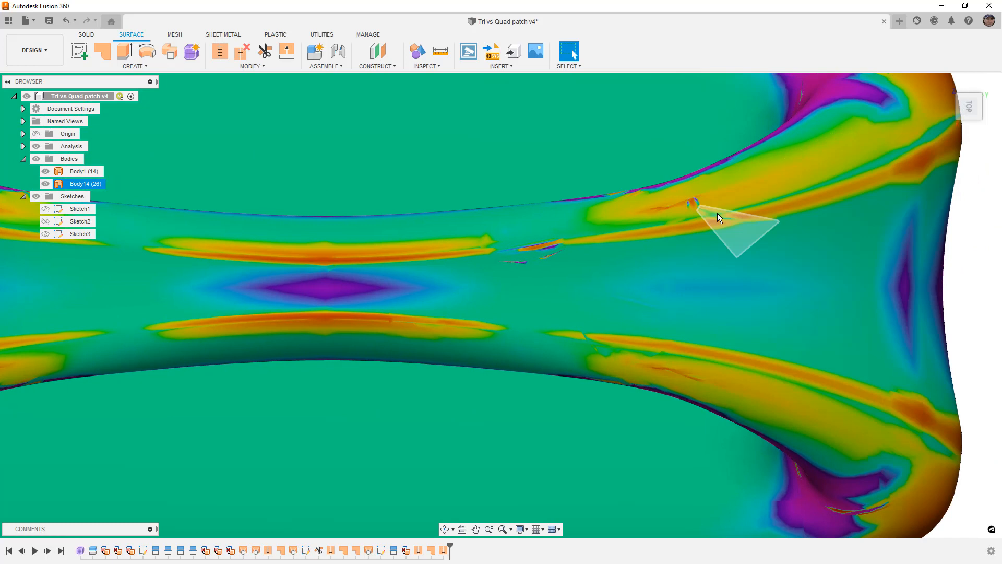
{"action": "scroll", "coordinate": [701, 202], "scroll_direction": "up", "scroll_amount": 5}
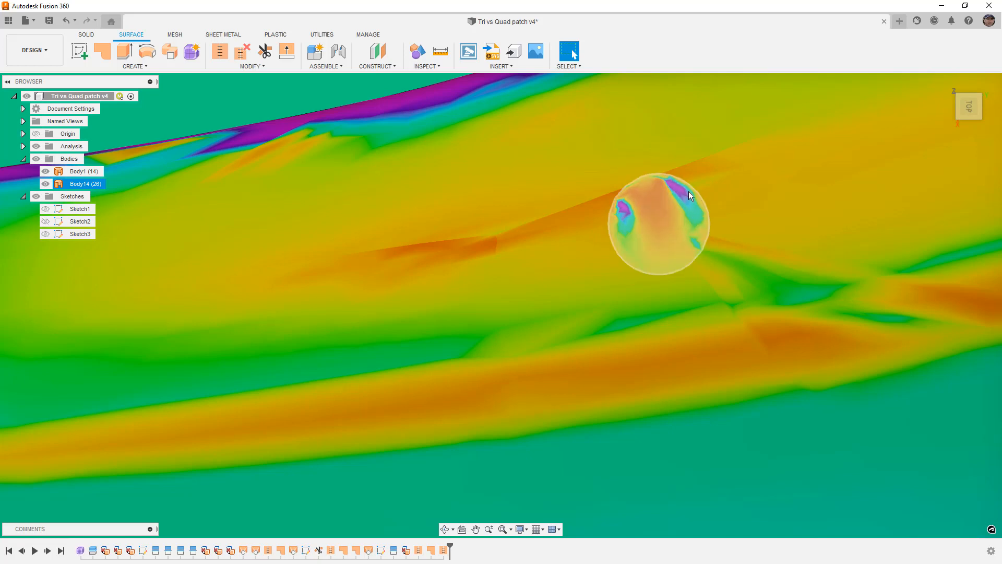
{"action": "scroll", "coordinate": [684, 187], "scroll_direction": "up", "scroll_amount": 5}
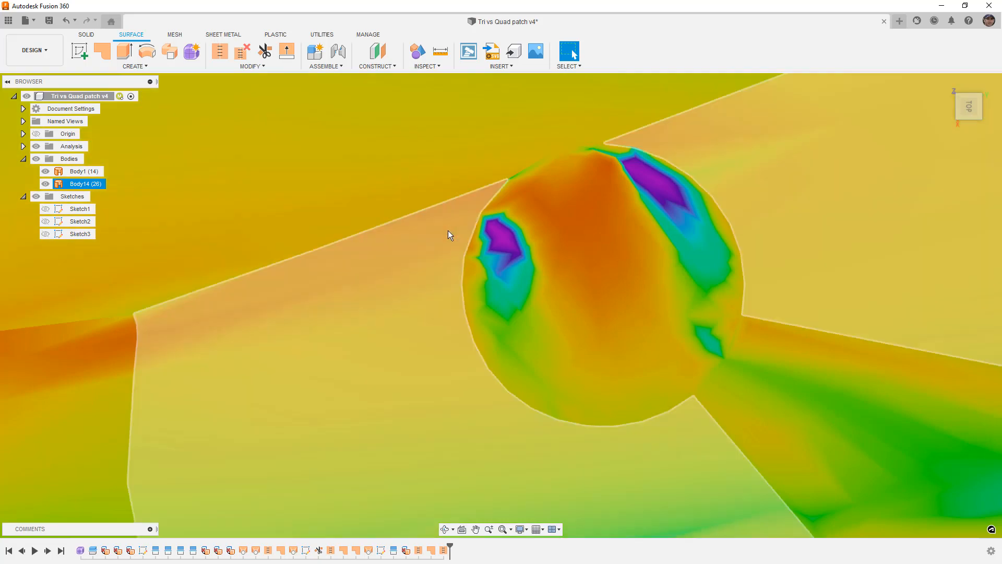
{"action": "scroll", "coordinate": [726, 359], "scroll_direction": "down", "scroll_amount": 5}
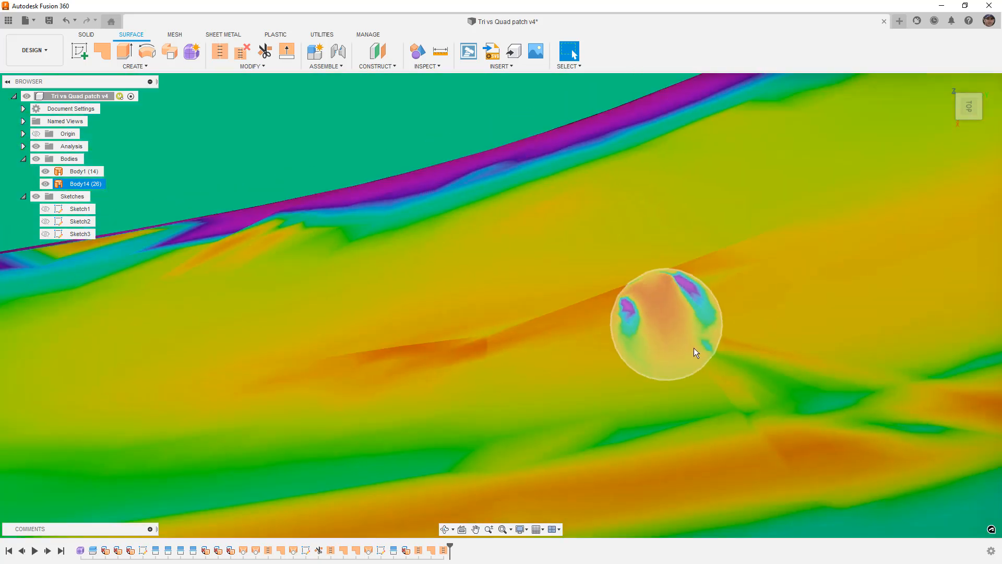
{"action": "middle_click_drag", "start_coordinate": [694, 348], "coordinate": [643, 299], "text": "shift"}
{"action": "scroll", "coordinate": [644, 300], "scroll_direction": "up", "scroll_amount": 3}
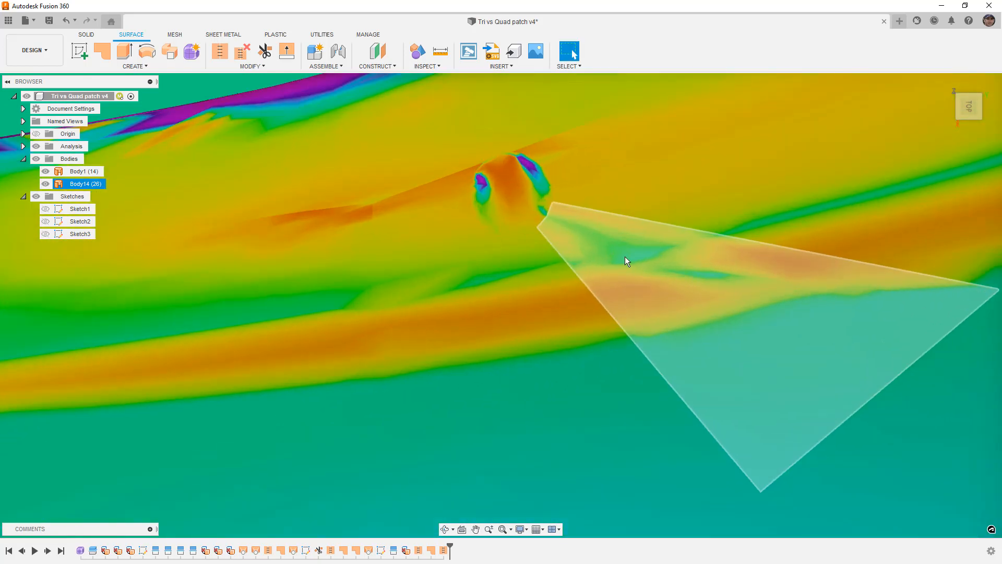
{"action": "scroll", "coordinate": [731, 269], "scroll_direction": "down", "scroll_amount": 5}
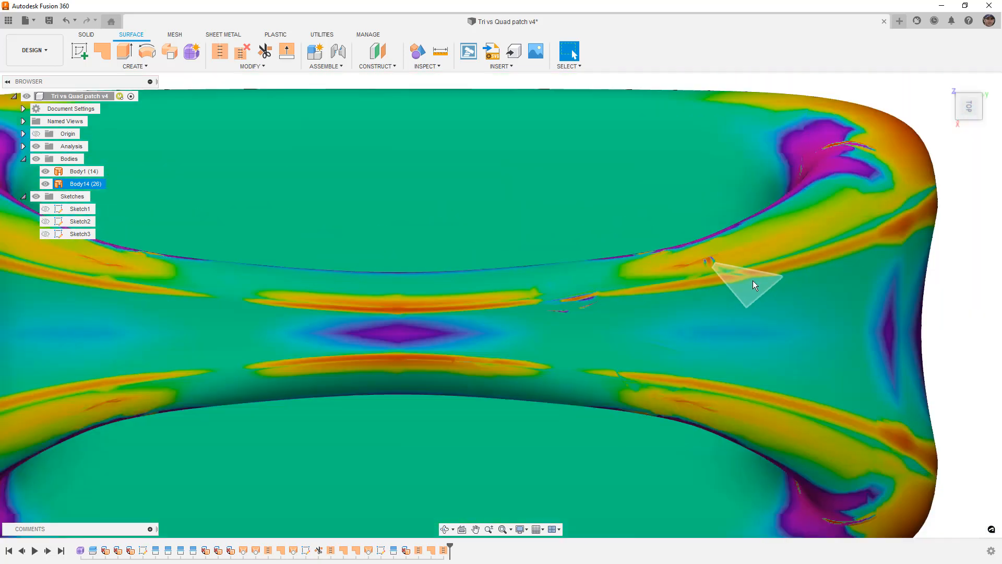
{"action": "middle_click_drag", "start_coordinate": [766, 421], "coordinate": [826, 398]}
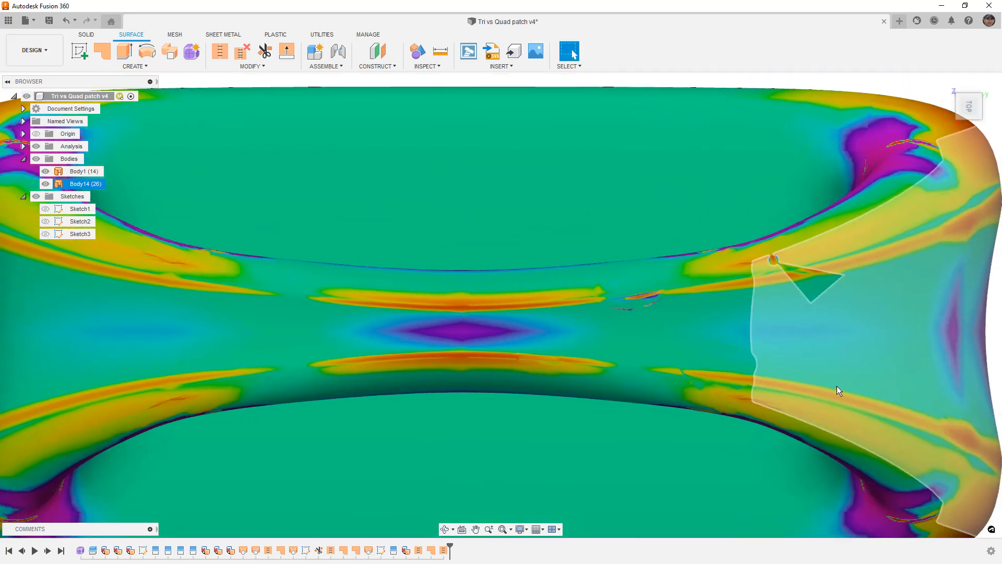
{"action": "scroll", "coordinate": [838, 391], "scroll_direction": "down", "scroll_amount": 2}
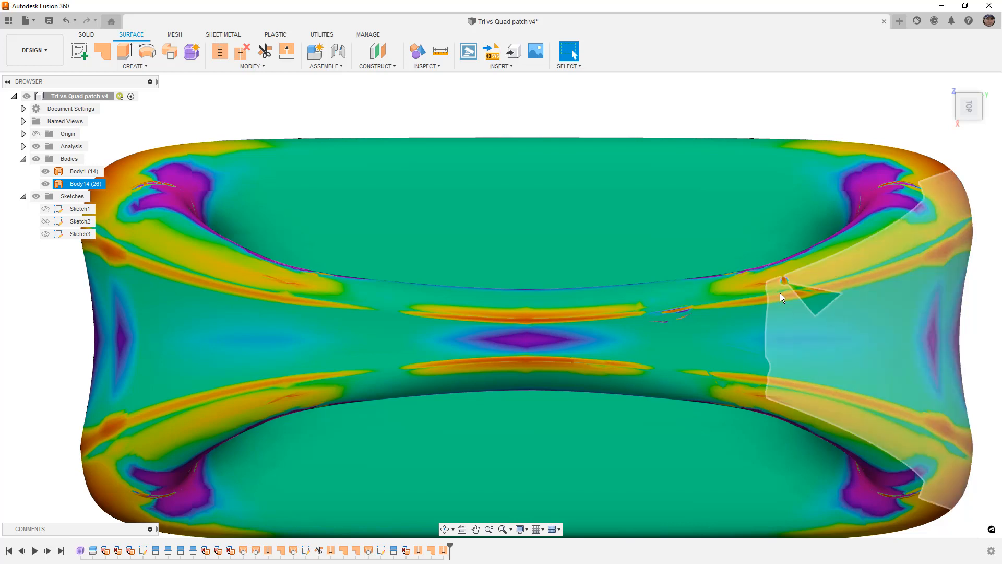
- Examine the curvature map of the polygonal opening's fill, checking the lofted face and the adjoining sliver patch
{"action": "left_click", "coordinate": [674, 311]}
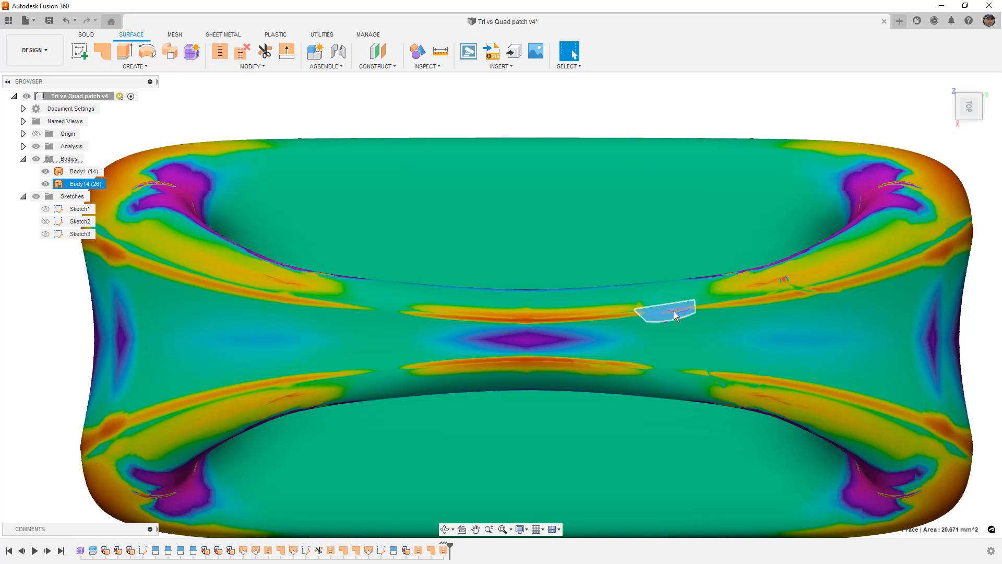
{"action": "scroll", "coordinate": [674, 313], "scroll_direction": "up", "scroll_amount": 4}
{"action": "scroll", "coordinate": [714, 341], "scroll_direction": "down", "scroll_amount": 4}
{"action": "key", "text": "Escape"}
{"action": "scroll", "coordinate": [670, 474], "scroll_direction": "down", "scroll_amount": 4}
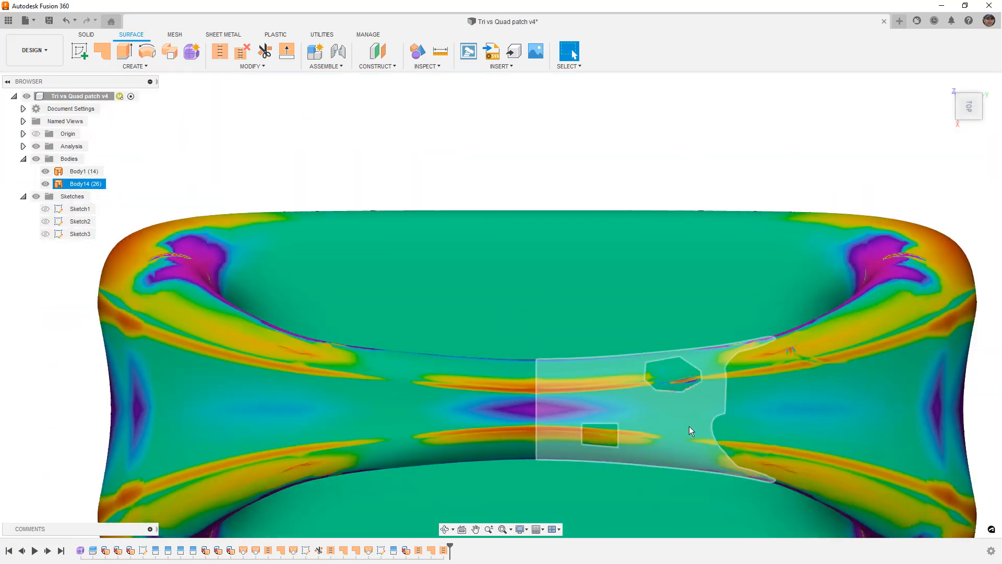
{"action": "left_click", "coordinate": [680, 386]}
{"action": "scroll", "coordinate": [679, 388], "scroll_direction": "up", "scroll_amount": 5}
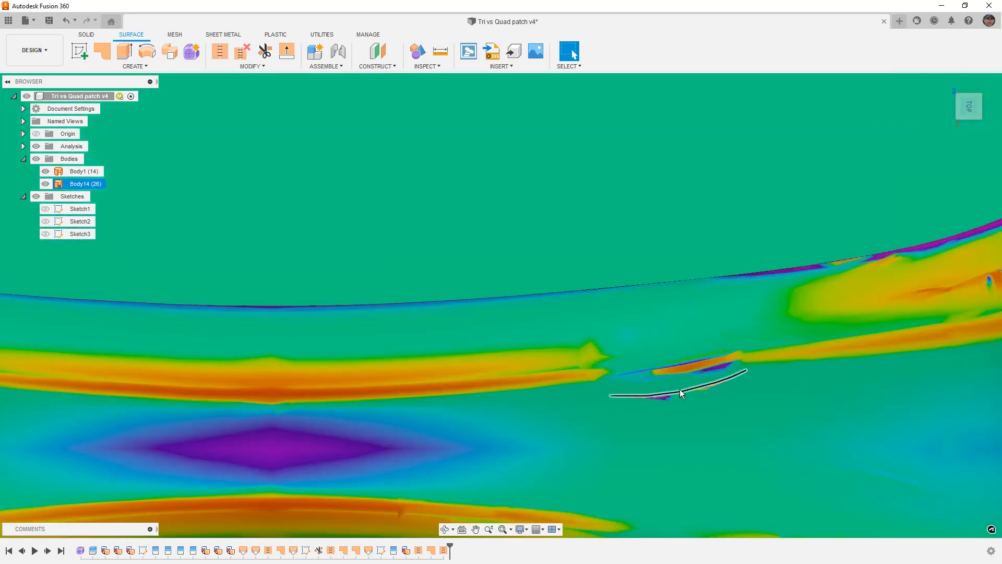
{"action": "scroll", "coordinate": [681, 396], "scroll_direction": "up", "scroll_amount": 5}
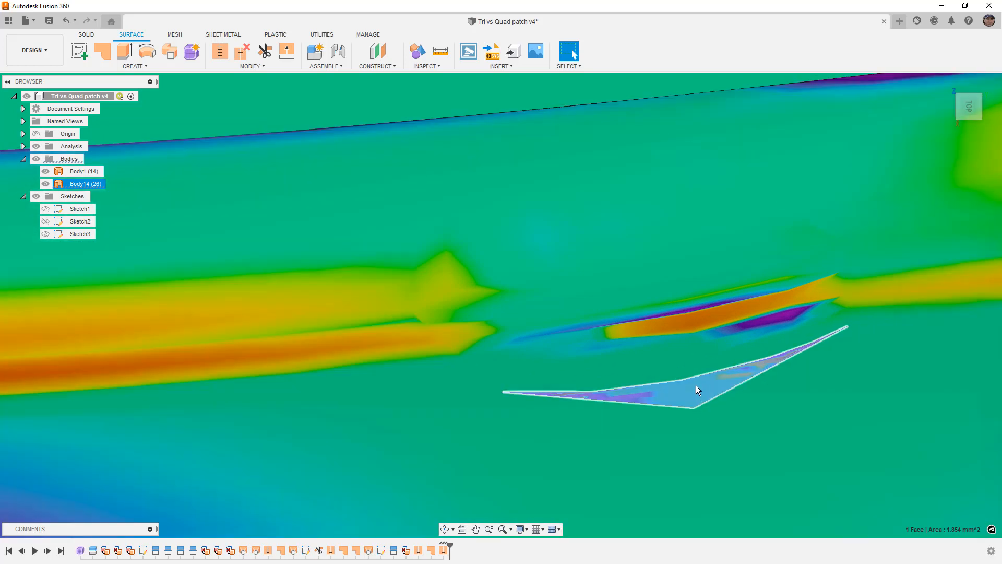
{"action": "left_click", "coordinate": [694, 349]}
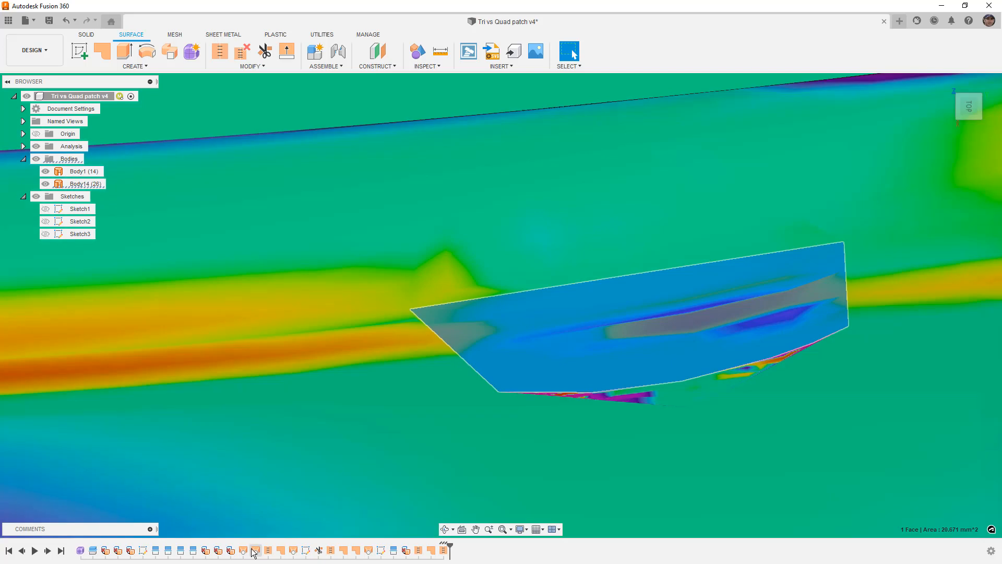
- Highlight the loft features that filled the polygonal opening to identify their faces, and clear the selection
{"action": "left_click", "coordinate": [245, 551]}
{"action": "left_click", "coordinate": [255, 551]}
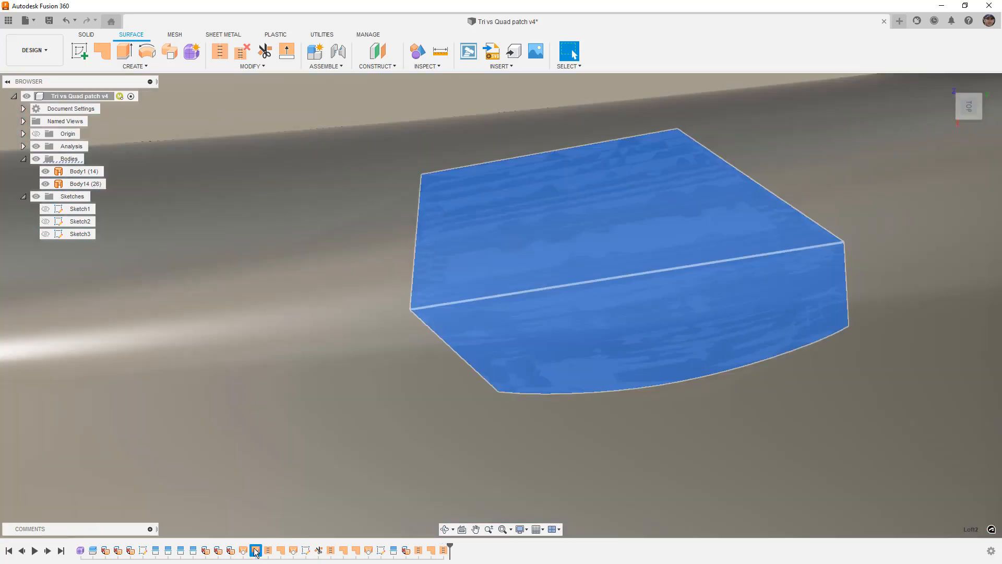
{"action": "key", "text": "Escape"}
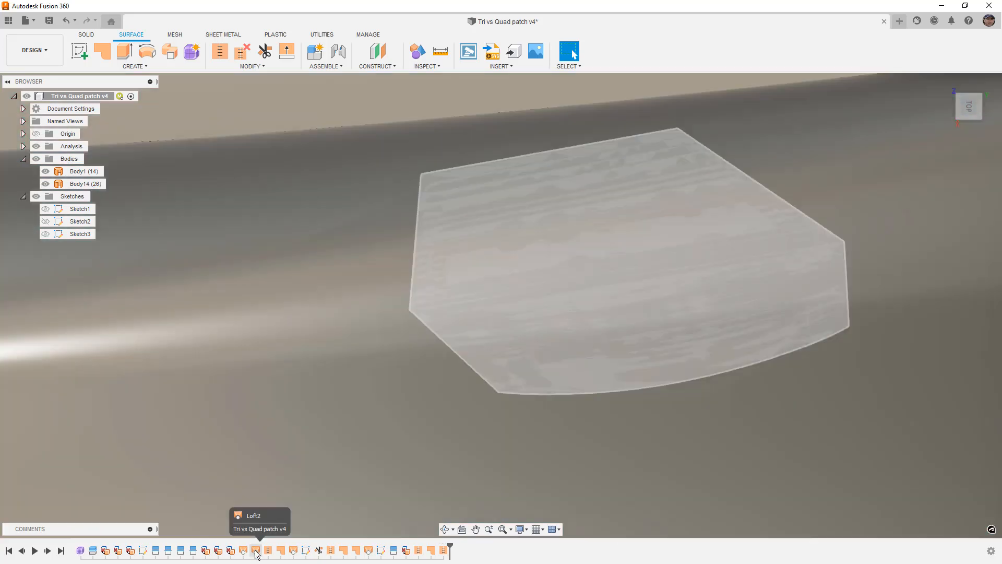
- Edit the loft filling the polygonal opening, setting Profile 1, Profile 2 and Rail 1 to Tangent (G1) continuity
{"action": "double_click", "coordinate": [255, 551]}
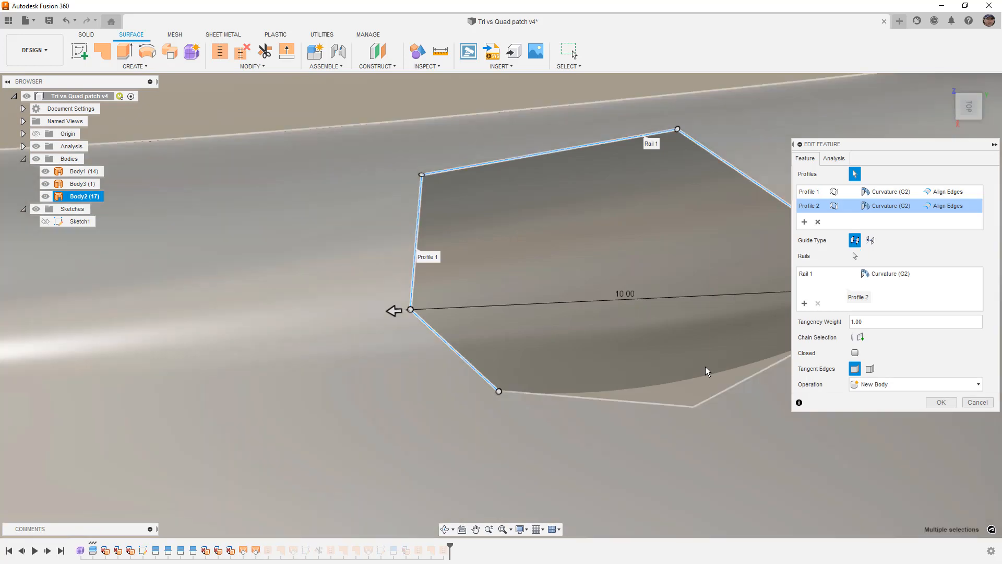
{"action": "left_click", "coordinate": [894, 196]}
{"action": "left_click", "coordinate": [889, 217]}
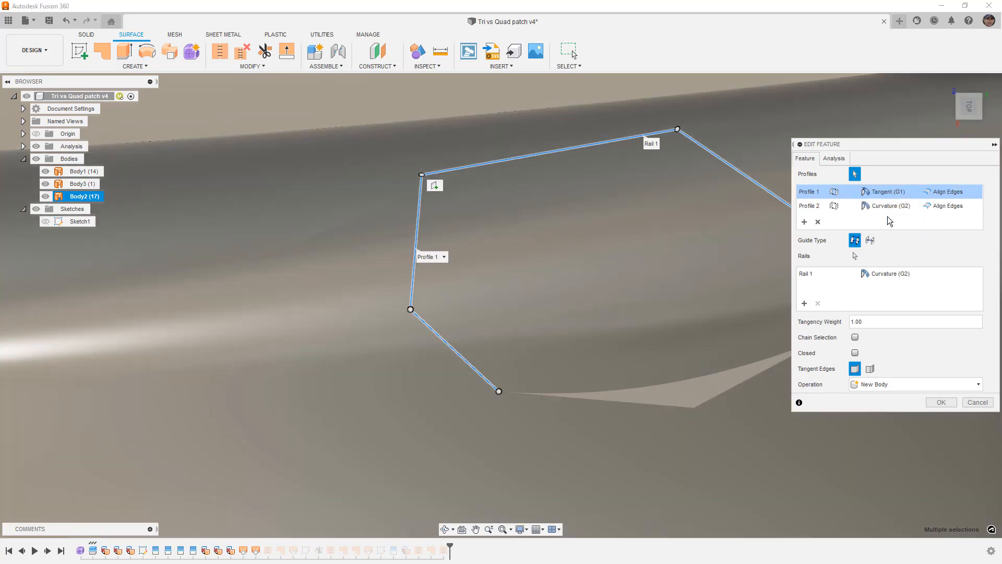
{"action": "left_click", "coordinate": [895, 207]}
{"action": "left_click", "coordinate": [889, 231]}
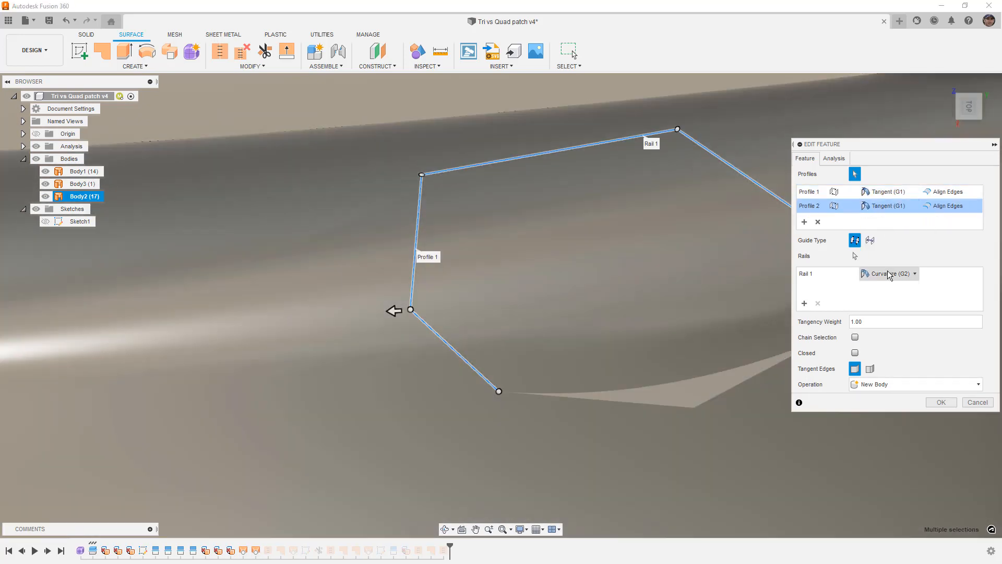
{"action": "left_click", "coordinate": [891, 274]}
{"action": "left_click", "coordinate": [890, 300]}
{"action": "left_click", "coordinate": [936, 386]}
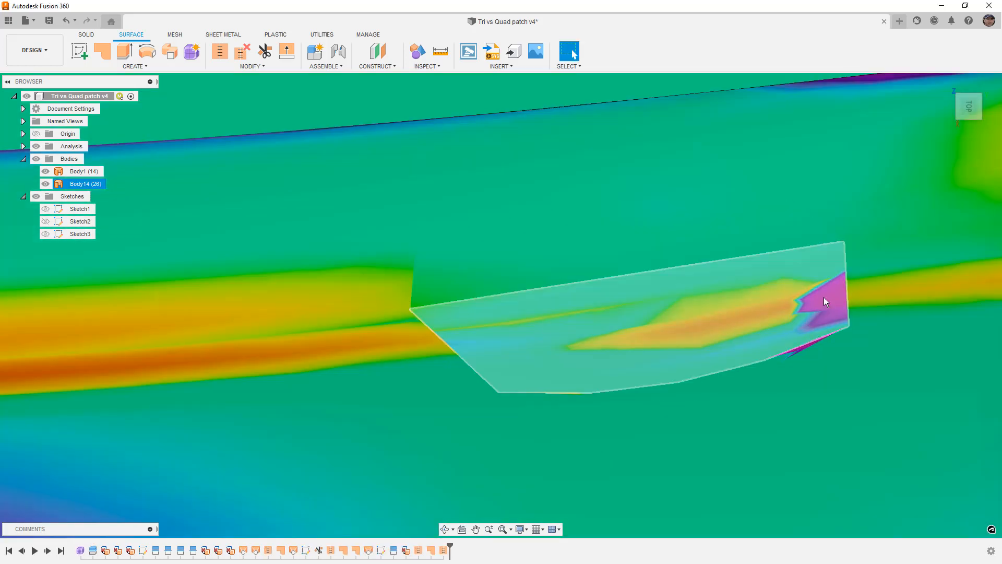
- Compare the curvature of the revised polygonal fill with the surrounding surface and the opposite half of the body
{"action": "scroll", "coordinate": [833, 293], "scroll_direction": "down", "scroll_amount": 3}
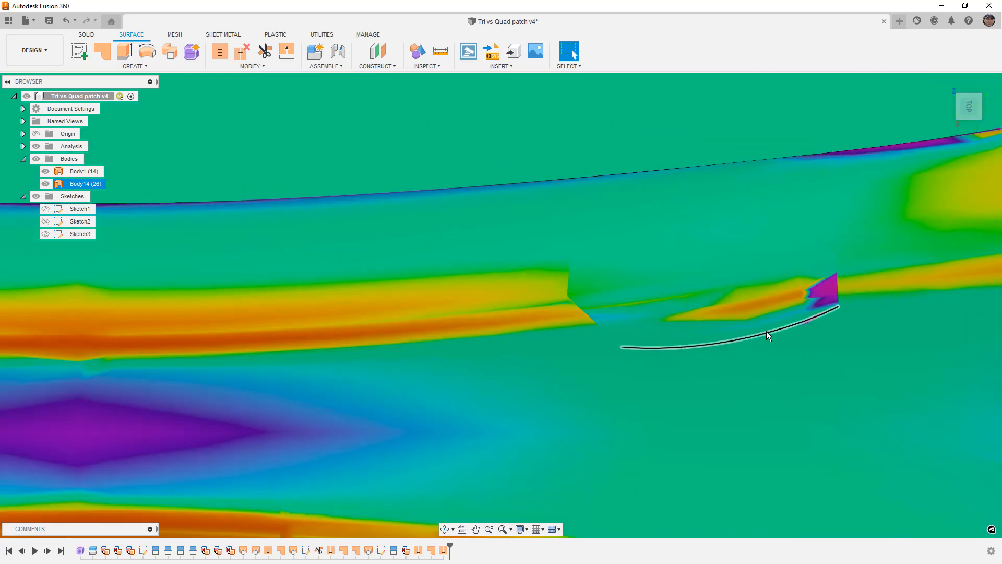
{"action": "scroll", "coordinate": [728, 309], "scroll_direction": "down", "scroll_amount": 3}
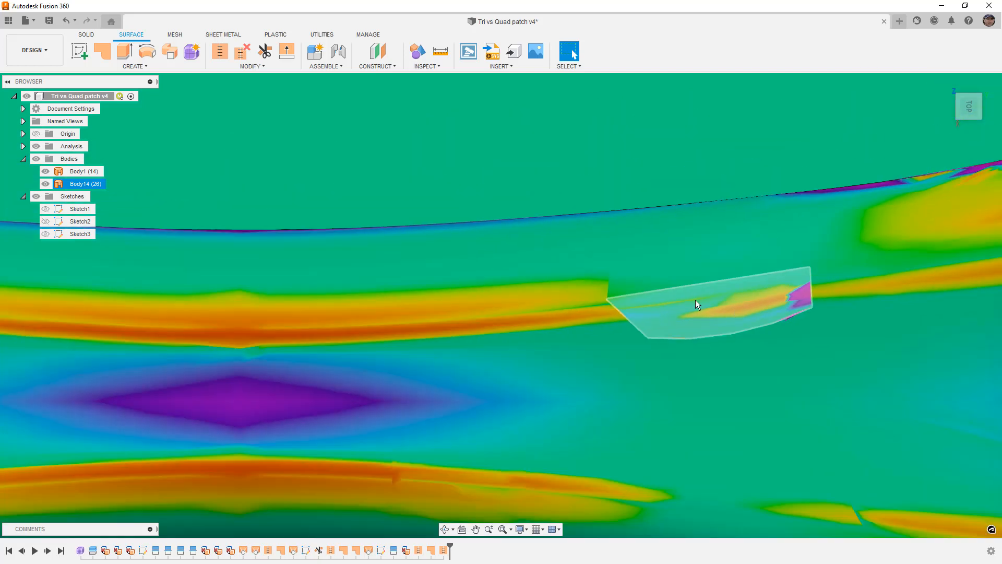
{"action": "scroll", "coordinate": [703, 309], "scroll_direction": "down", "scroll_amount": 2}
{"action": "scroll", "coordinate": [509, 318], "scroll_direction": "down", "scroll_amount": 1}
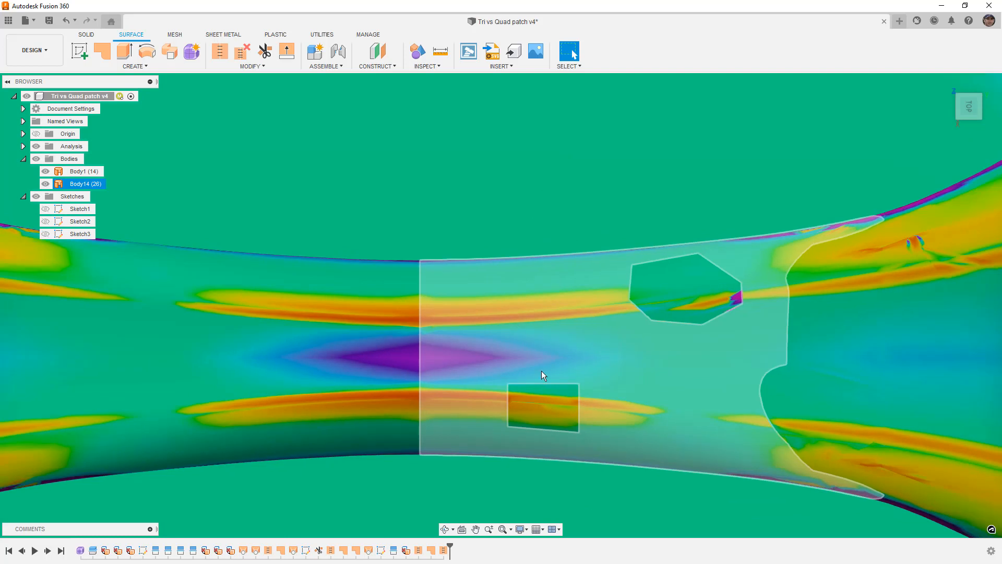
{"action": "scroll", "coordinate": [552, 406], "scroll_direction": "down", "scroll_amount": 4}
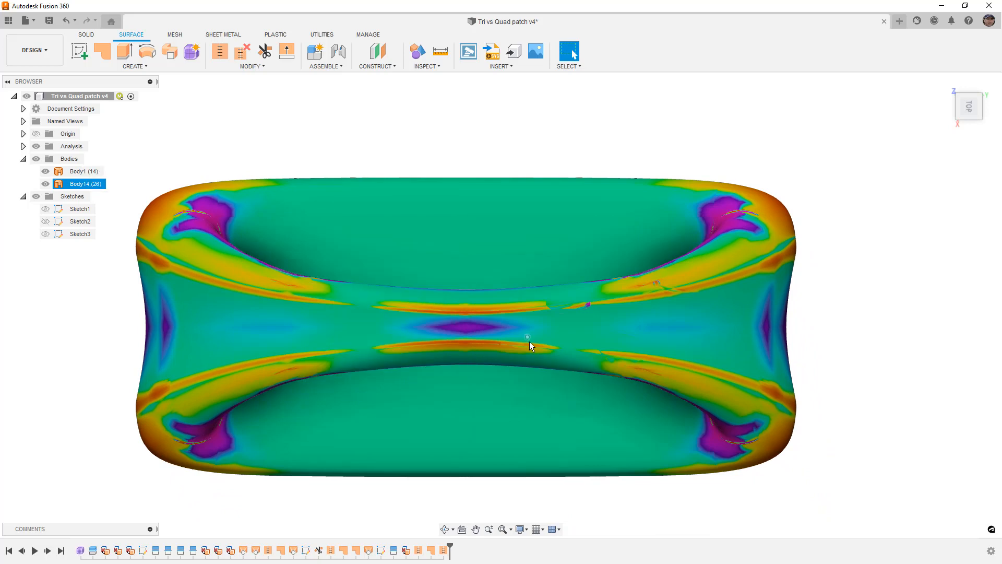
{"action": "scroll", "coordinate": [522, 347], "scroll_direction": "up", "scroll_amount": 3}
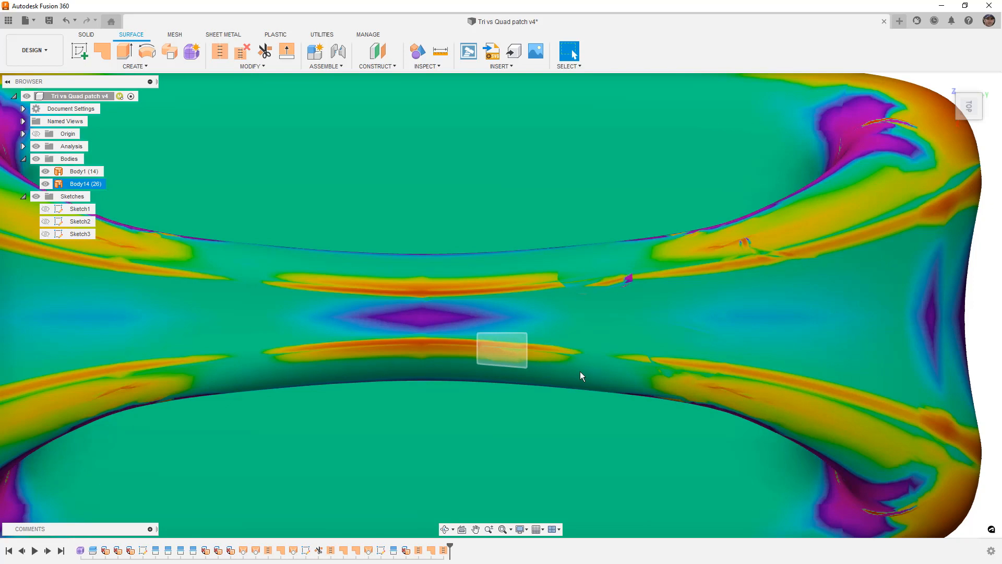
- Highlight the three faces that fill the large oval opening
{"action": "left_click", "coordinate": [688, 356]}
{"action": "scroll", "coordinate": [687, 356], "scroll_direction": "up", "scroll_amount": 3}
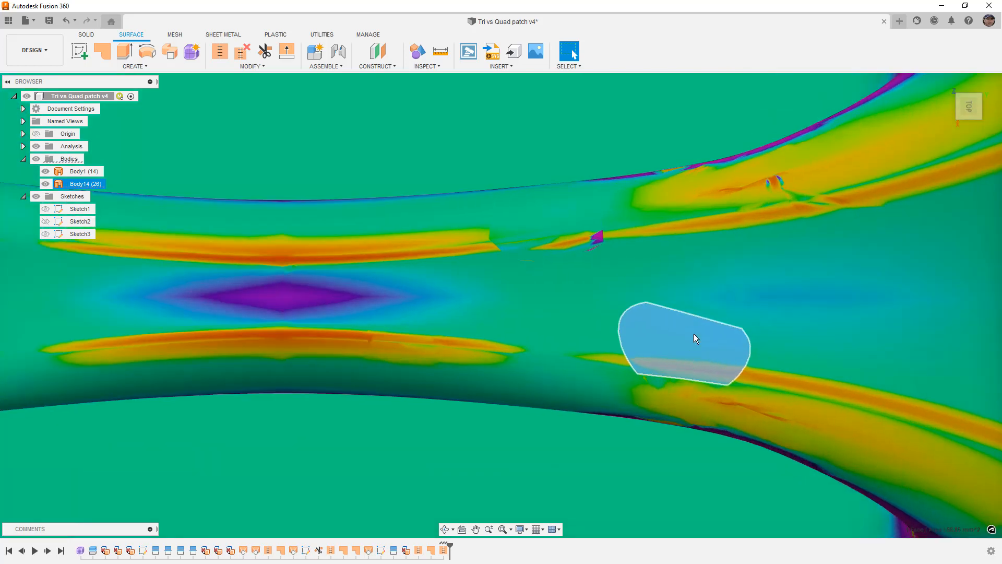
{"action": "left_click", "coordinate": [706, 310], "text": "ctrl"}
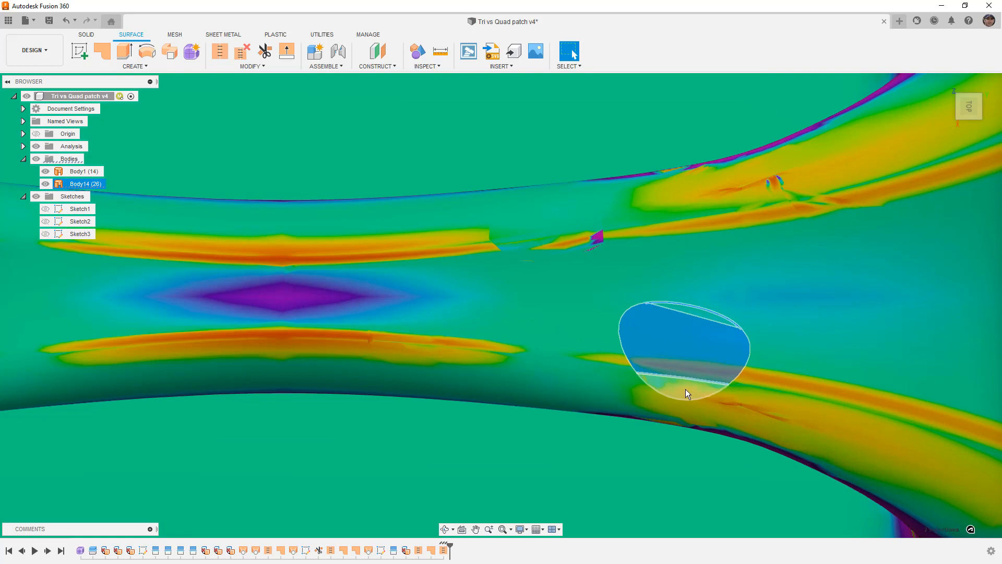
{"action": "left_click", "coordinate": [688, 421], "text": "ctrl"}
{"action": "scroll", "coordinate": [690, 403], "scroll_direction": "down", "scroll_amount": 5}
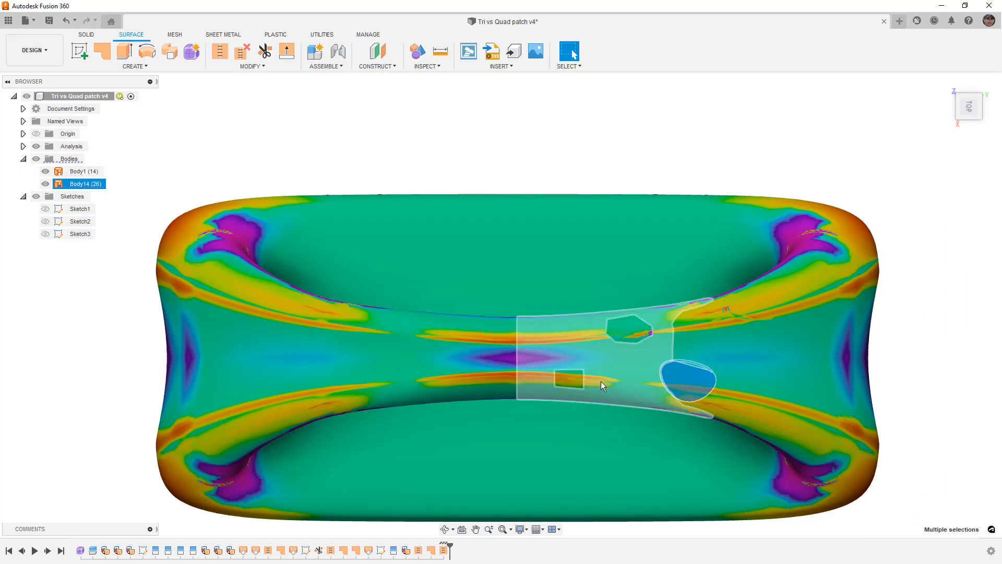
- Isolate the oval fill's lower segment face by selection and examine its curvature where it meets the surrounding surface
{"action": "scroll", "coordinate": [616, 382], "scroll_direction": "up", "scroll_amount": 2}
{"action": "scroll", "coordinate": [756, 368], "scroll_direction": "up", "scroll_amount": 2}
{"action": "middle_click_drag", "start_coordinate": [794, 365], "coordinate": [705, 362]}
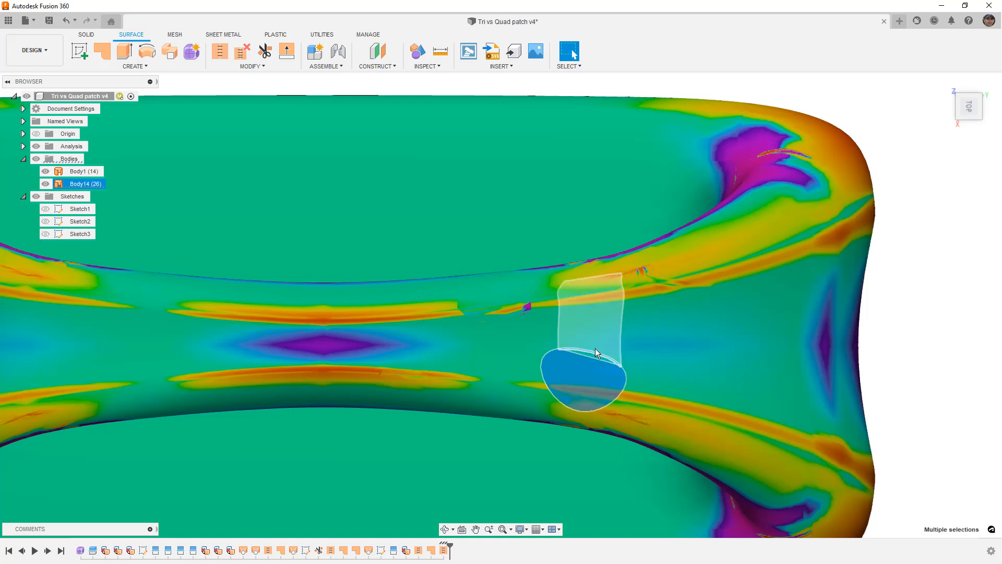
{"action": "left_click", "coordinate": [583, 405]}
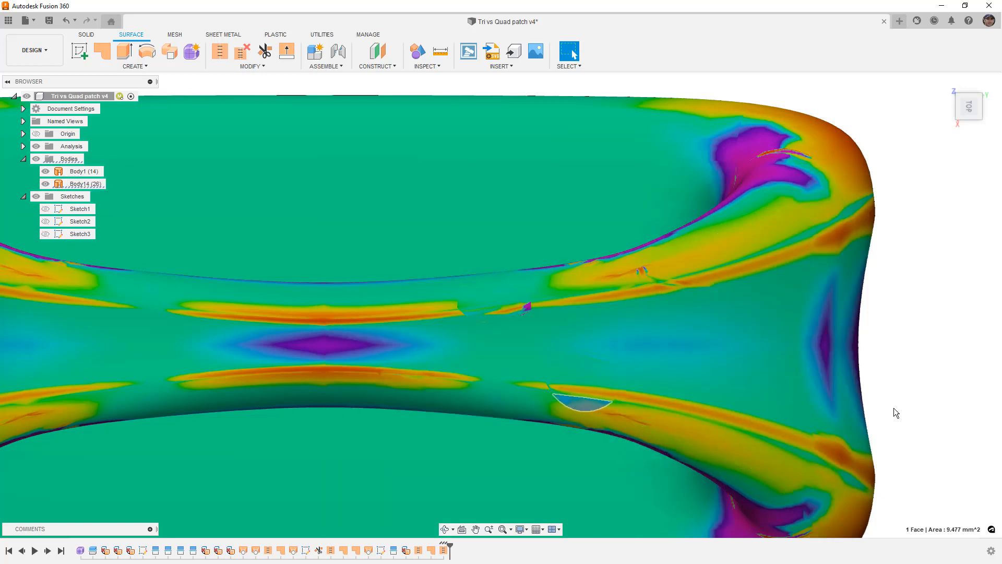
{"action": "scroll", "coordinate": [578, 401], "scroll_direction": "up", "scroll_amount": 5}
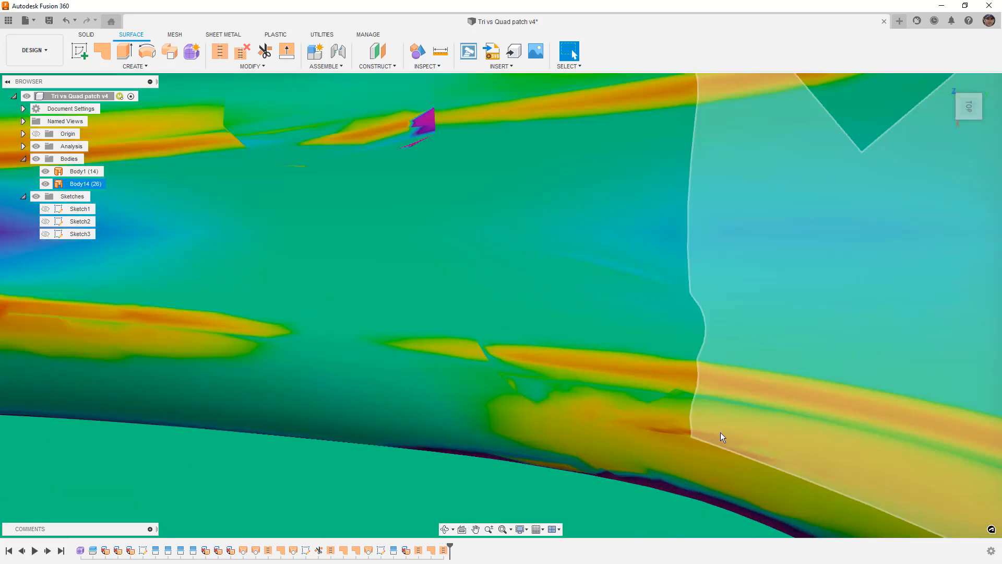
{"action": "scroll", "coordinate": [708, 434], "scroll_direction": "up", "scroll_amount": 6}
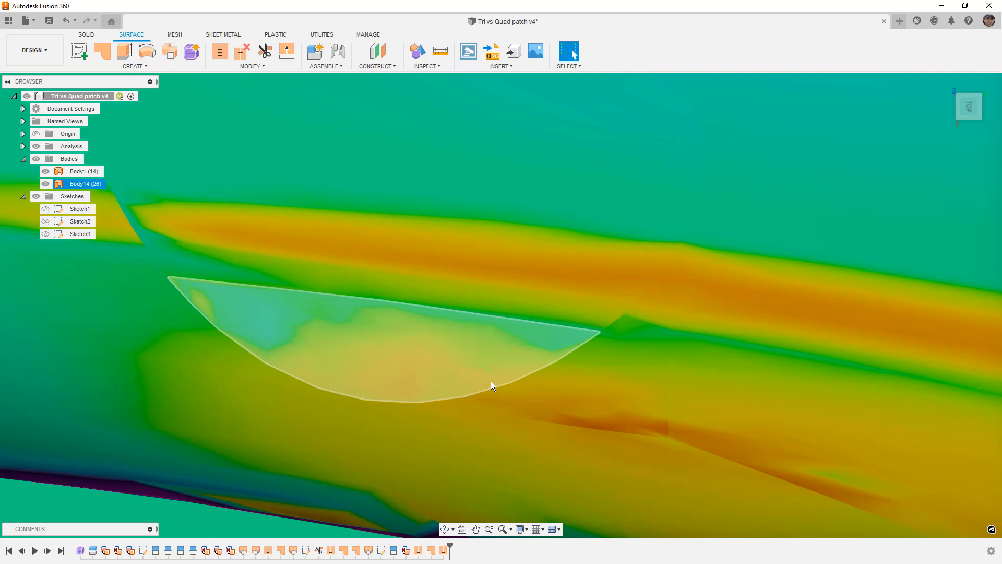
{"action": "scroll", "coordinate": [436, 392], "scroll_direction": "down", "scroll_amount": 5}
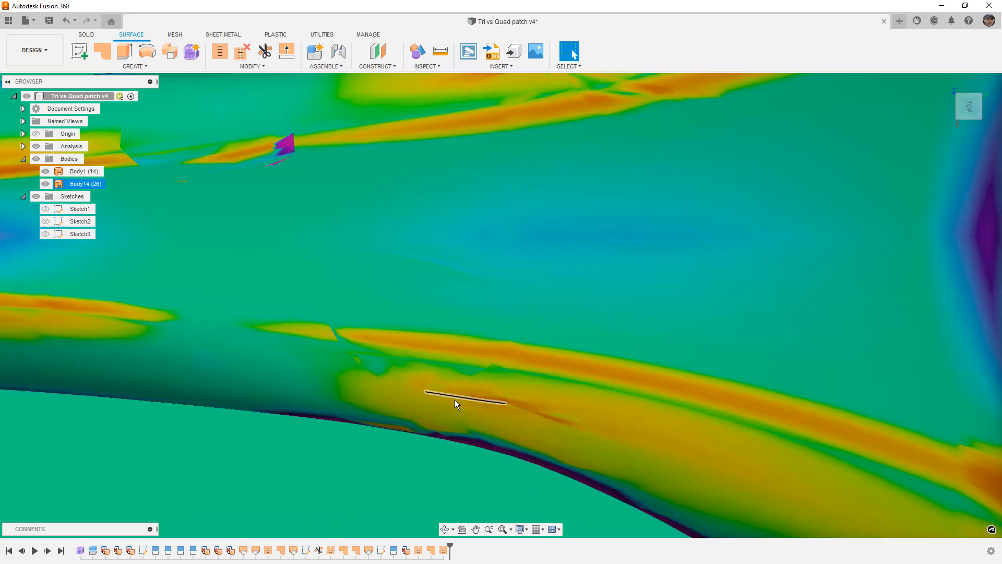
{"action": "scroll", "coordinate": [455, 399], "scroll_direction": "down", "scroll_amount": 2}
- Examine the curvature around the small round patch and the adjoining triangle fill against the neighbouring surface
{"action": "scroll", "coordinate": [373, 279], "scroll_direction": "up", "scroll_amount": 4}
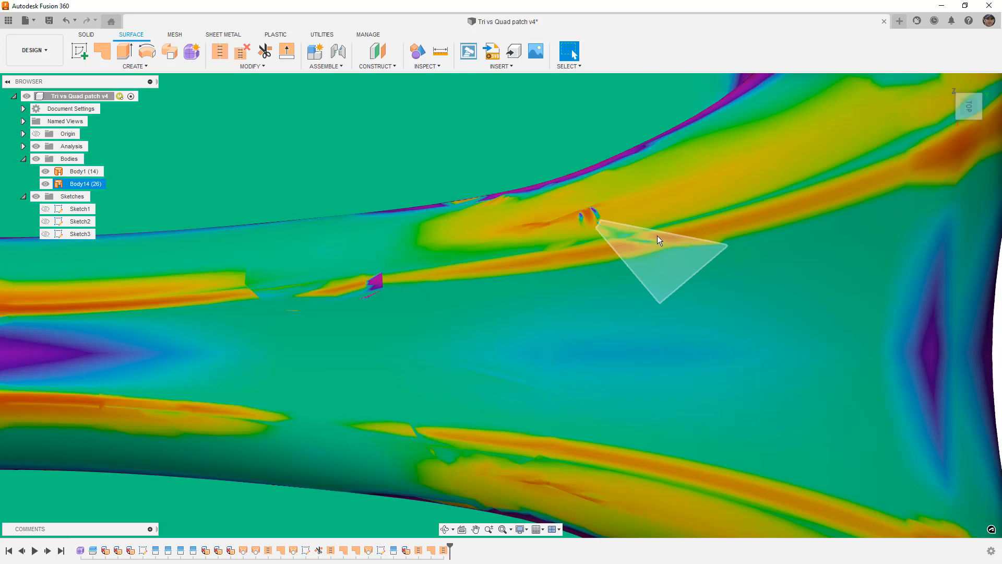
{"action": "middle_click_drag", "start_coordinate": [615, 257], "coordinate": [586, 273]}
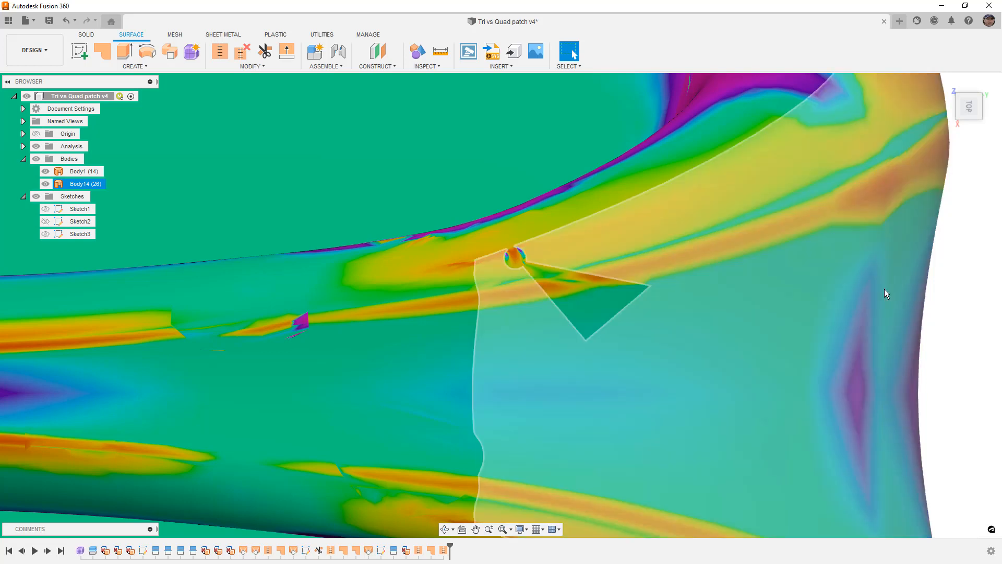
{"action": "left_click", "coordinate": [948, 287]}
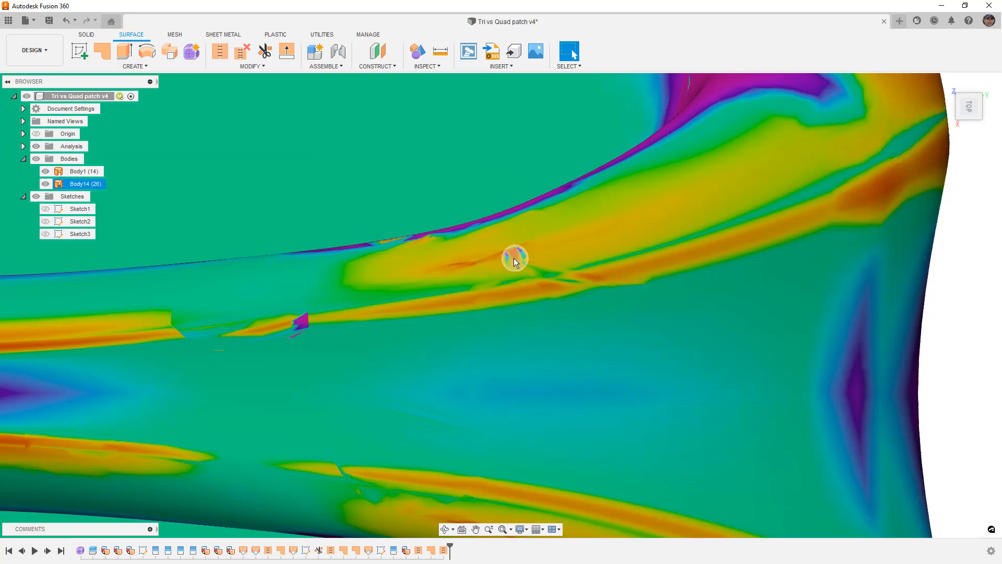
{"action": "scroll", "coordinate": [514, 258], "scroll_direction": "up", "scroll_amount": 6}
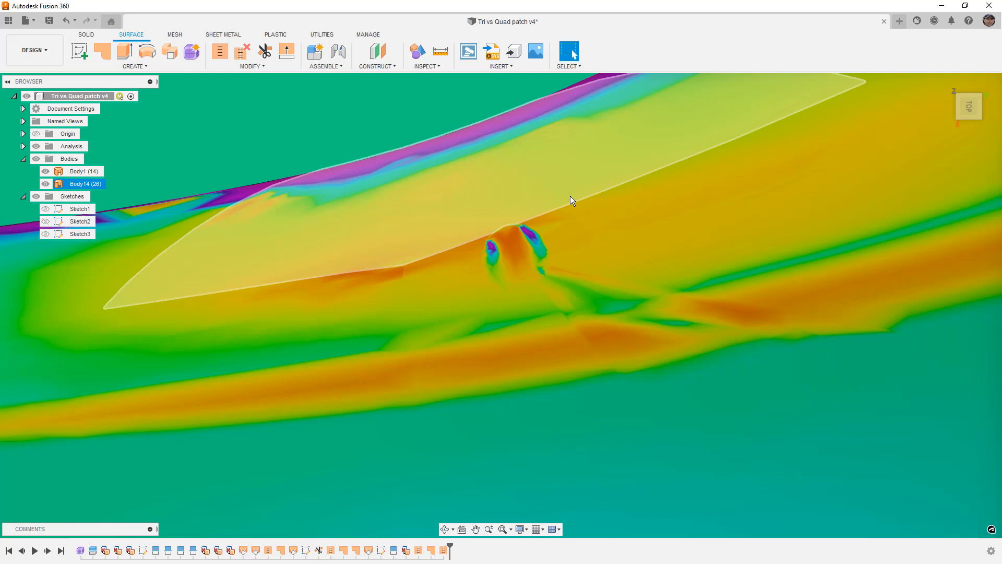
{"action": "middle_click_drag", "start_coordinate": [570, 196], "coordinate": [560, 242], "text": "shift"}
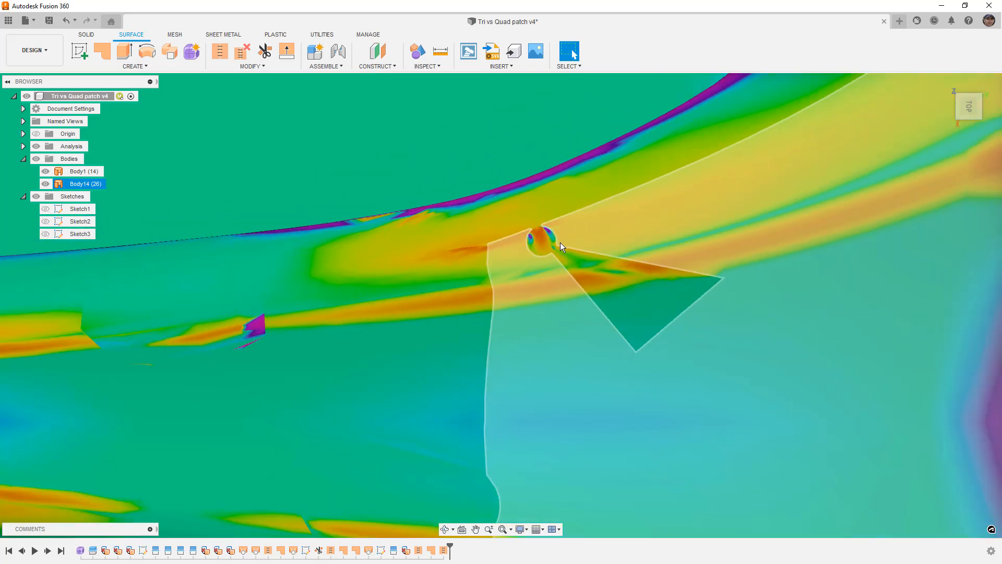
{"action": "scroll", "coordinate": [540, 249], "scroll_direction": "down", "scroll_amount": 5}
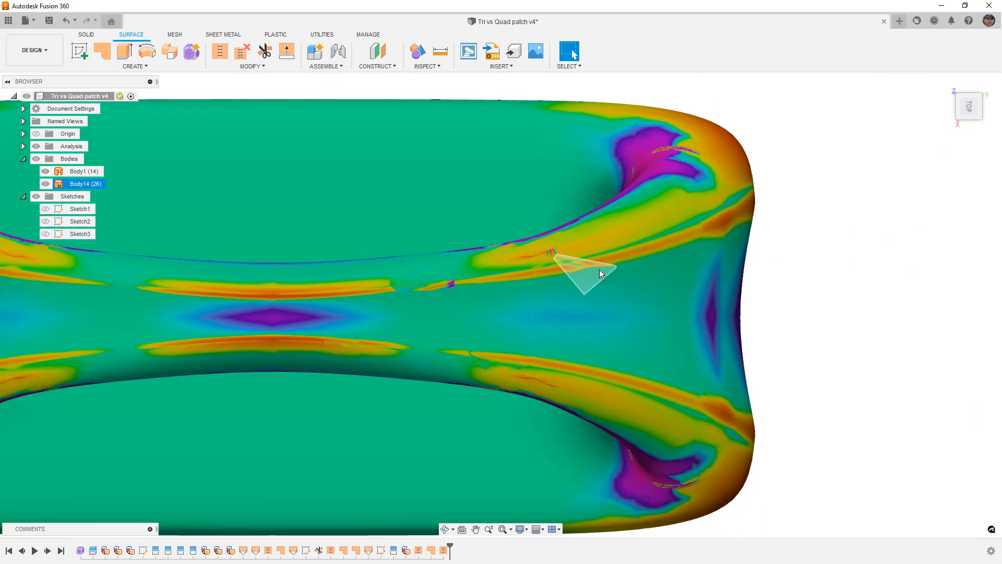
{"action": "scroll", "coordinate": [599, 270], "scroll_direction": "down", "scroll_amount": 3}
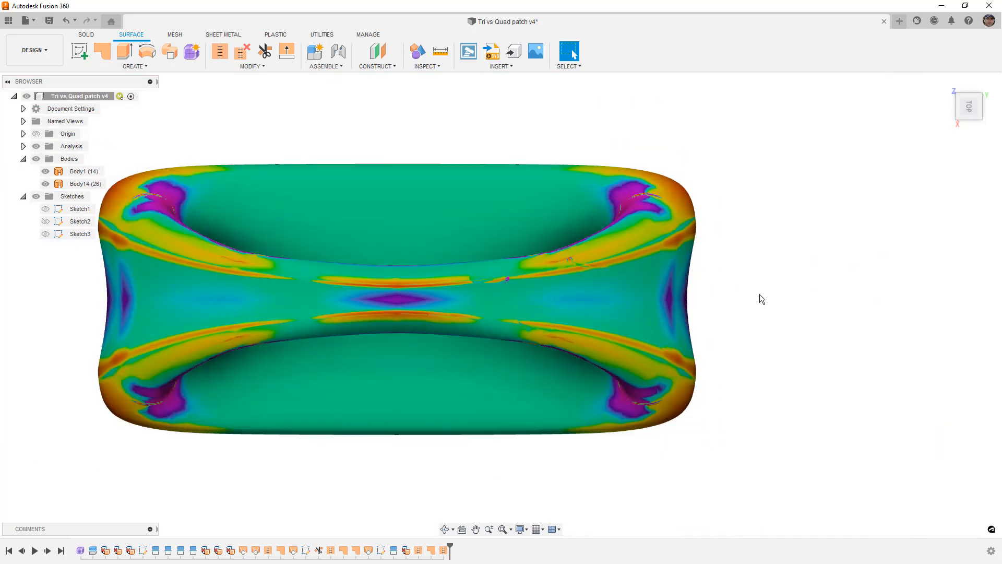
- Hide the analysis and inspect the plain shaded surface of the body from above and from the back
{"action": "left_click", "coordinate": [35, 146]}
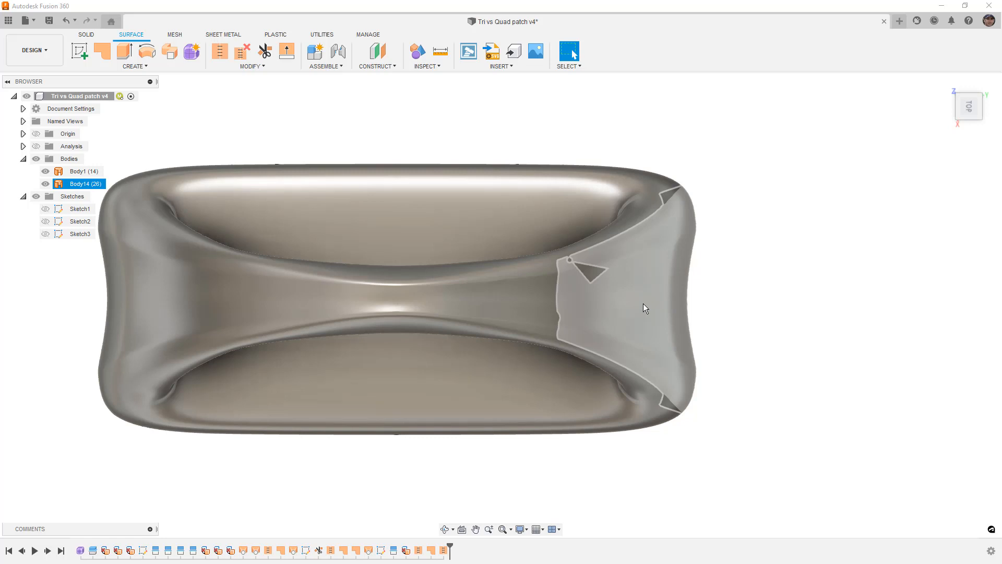
{"action": "left_click", "coordinate": [443, 354]}
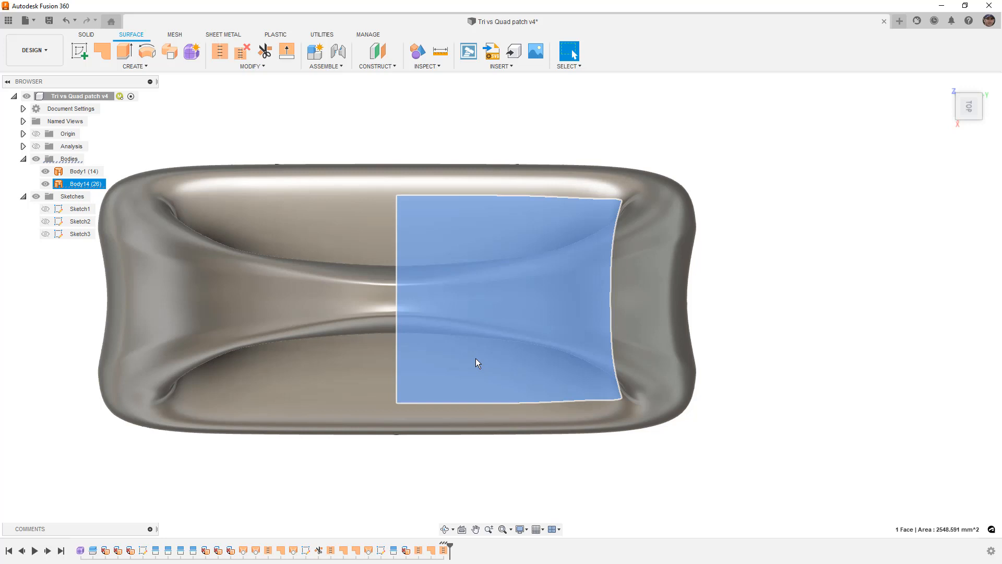
{"action": "left_click", "coordinate": [807, 340]}
{"action": "middle_click_drag", "start_coordinate": [766, 350], "coordinate": [651, 371], "text": "shift"}
{"action": "left_click", "coordinate": [527, 395]}
{"action": "scroll", "coordinate": [527, 395], "scroll_direction": "up", "scroll_amount": 3}
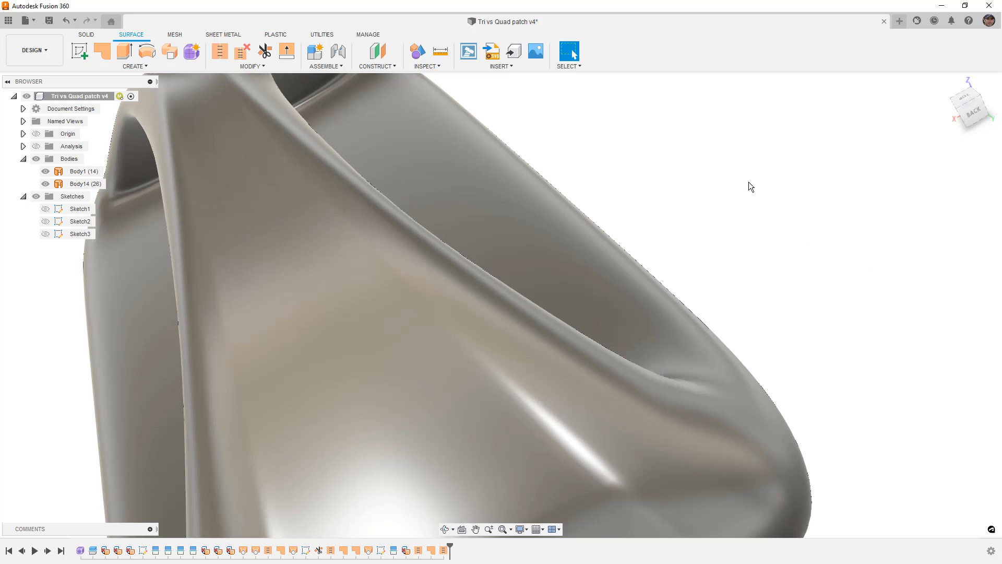
- Preview an Isocurve Analysis with curves in a single direction on the two faces beside the small round patch
{"action": "left_click", "coordinate": [424, 66]}
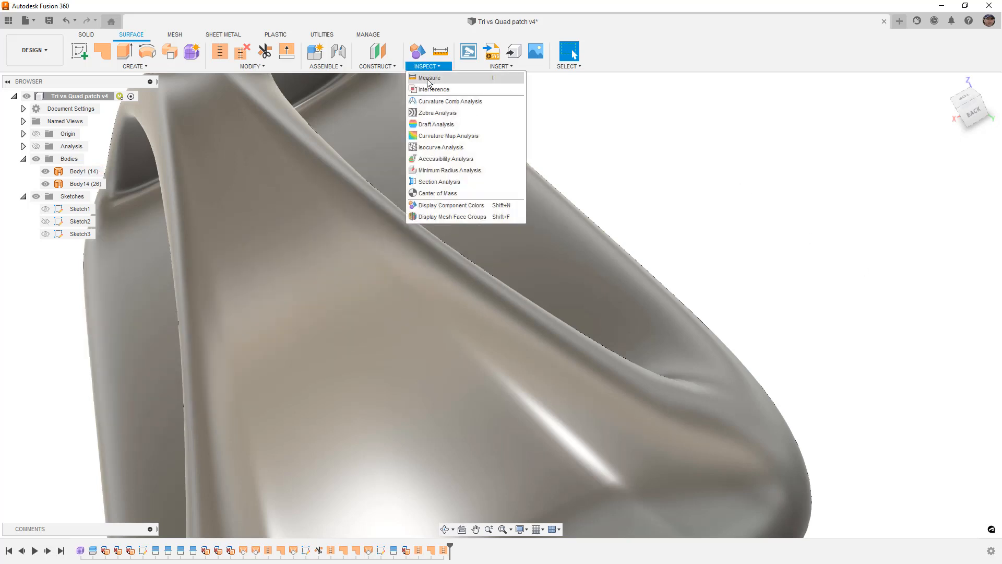
{"action": "left_click", "coordinate": [441, 148]}
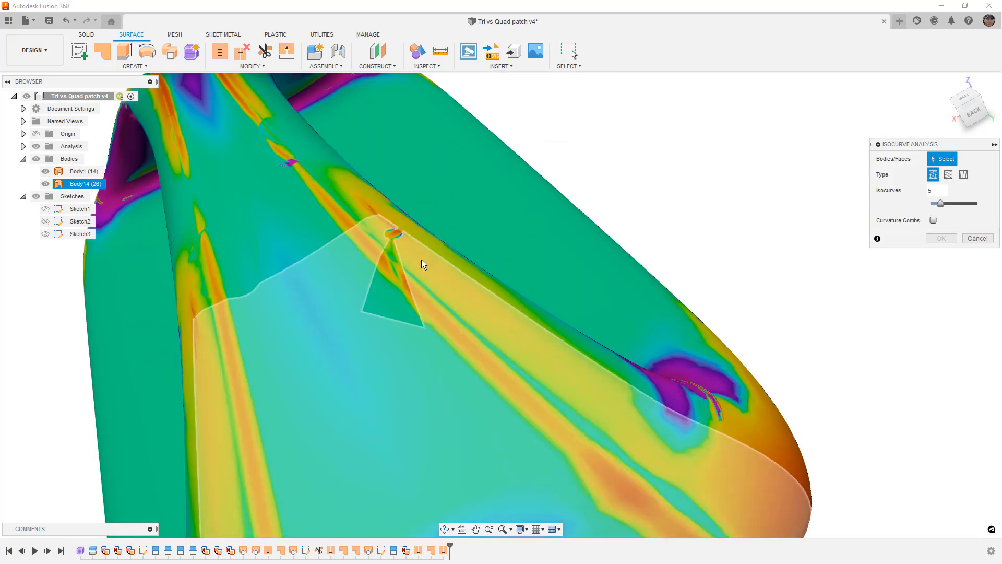
{"action": "left_click", "coordinate": [424, 266]}
{"action": "left_click", "coordinate": [451, 261]}
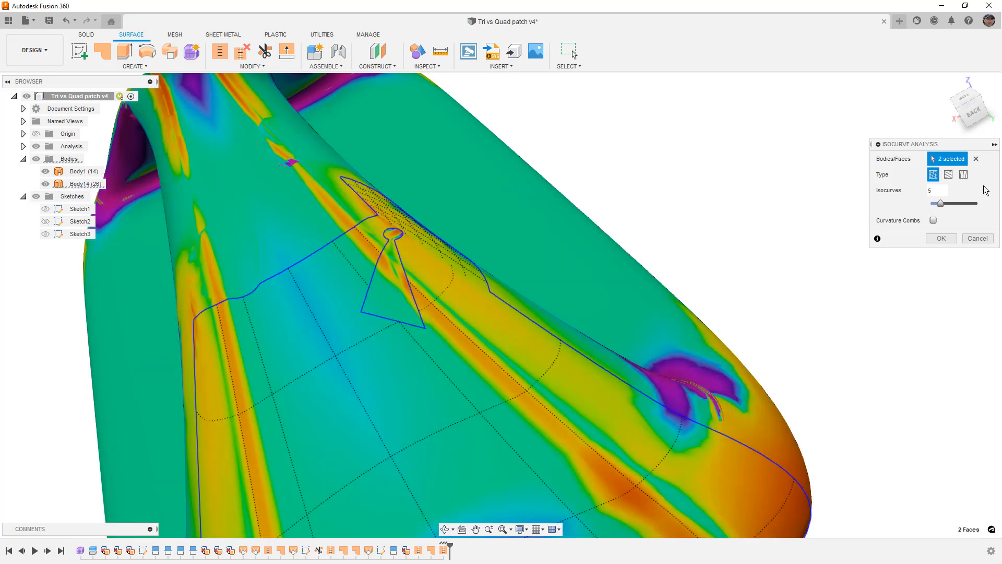
{"action": "left_click", "coordinate": [963, 176]}
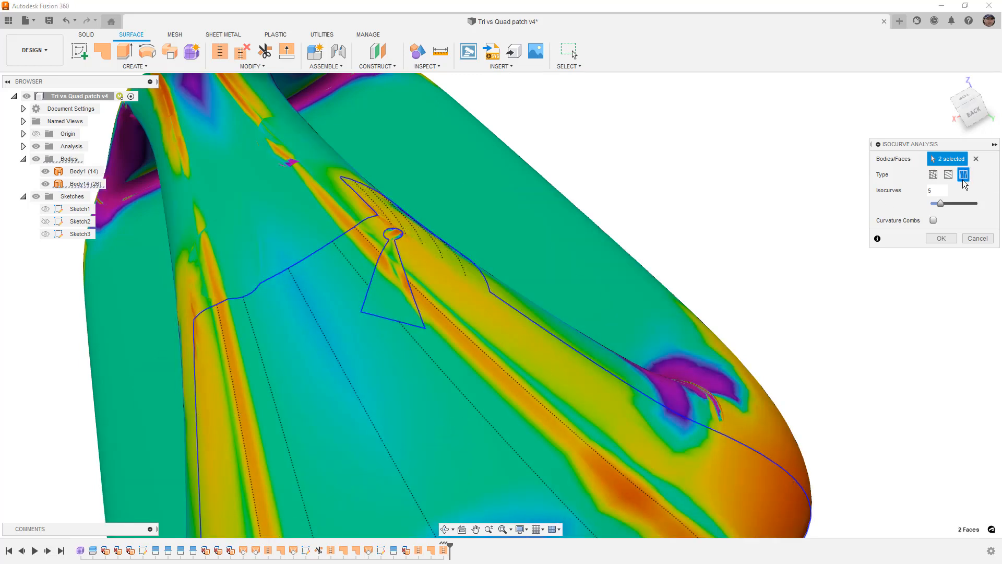
{"action": "left_click", "coordinate": [978, 238]}
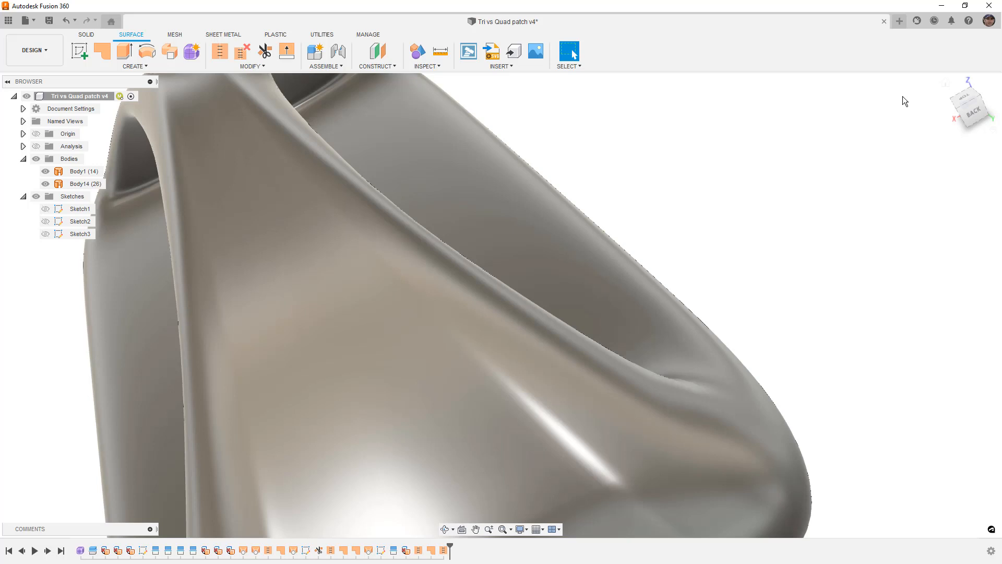
- View the body from the top, turned lengthwise, and inspect the edges of the filled openings
{"action": "left_click", "coordinate": [945, 84]}
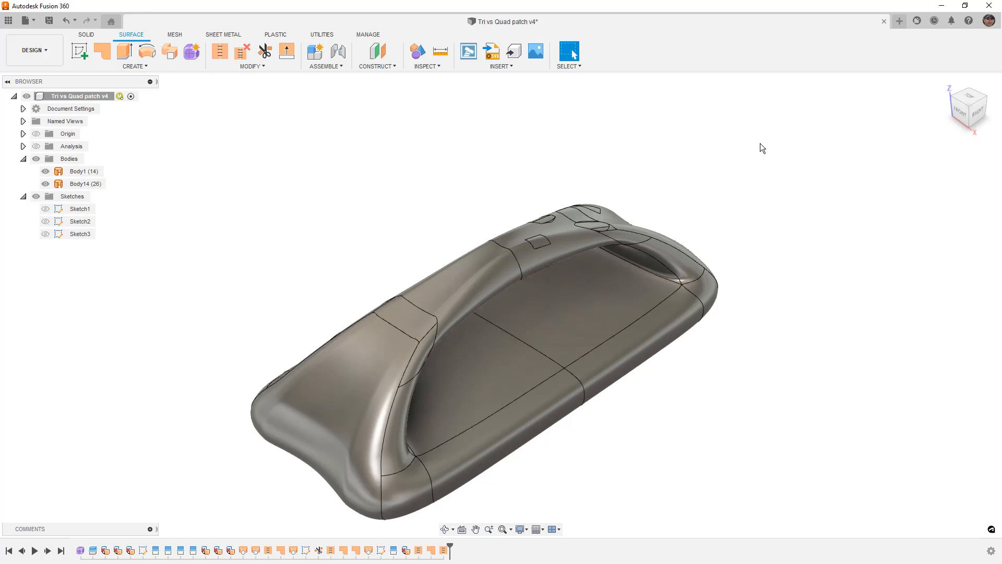
{"action": "left_click", "coordinate": [966, 95]}
{"action": "left_click", "coordinate": [993, 91]}
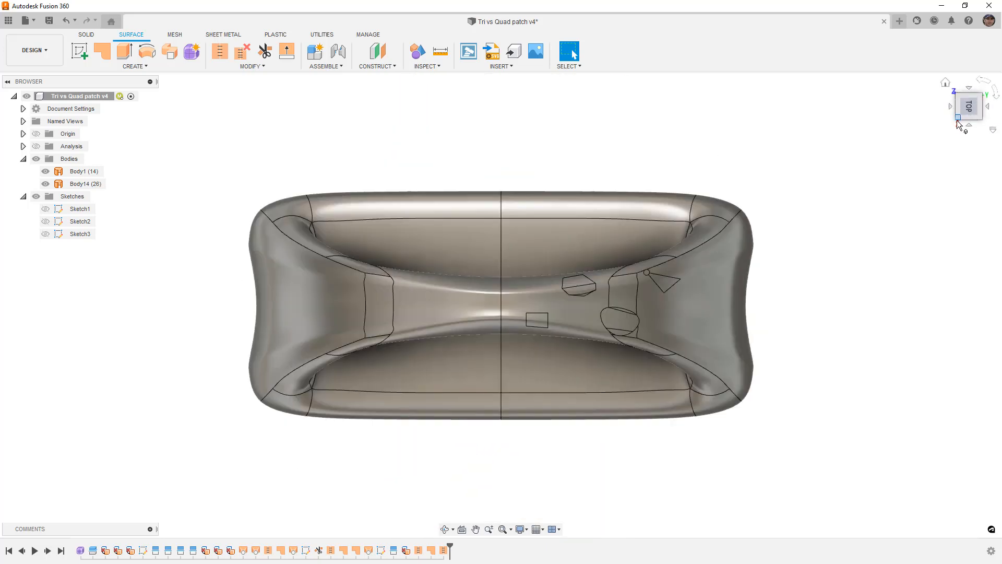
{"action": "left_click", "coordinate": [706, 312]}
{"action": "scroll", "coordinate": [569, 287], "scroll_direction": "up", "scroll_amount": 4}
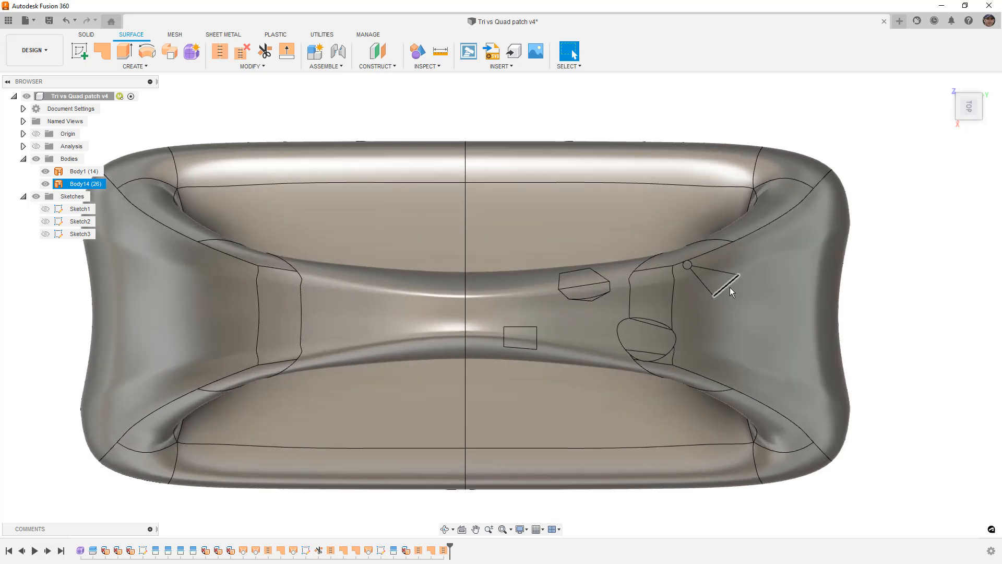
- Compare the triangle, rectangle, hexagon and round fills with the untouched half of the body in the top view
{"action": "left_click", "coordinate": [916, 305]}
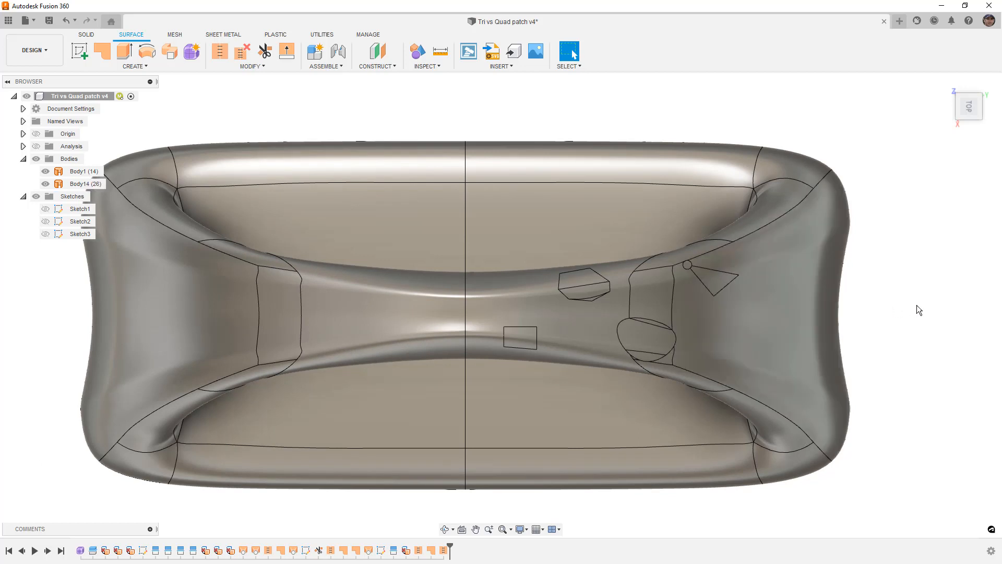
{"action": "left_click", "coordinate": [246, 308]}
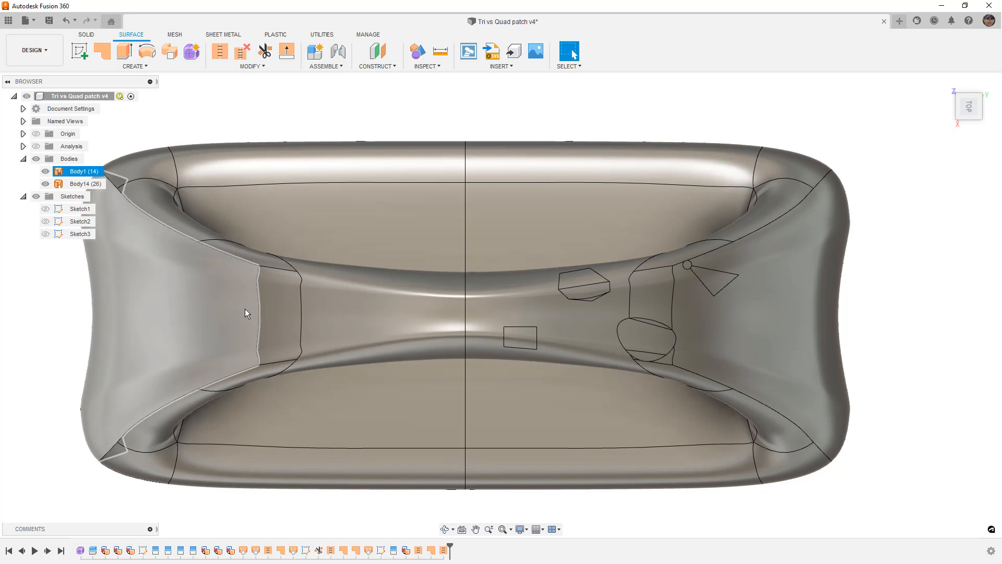
{"action": "key", "text": "Escape"}
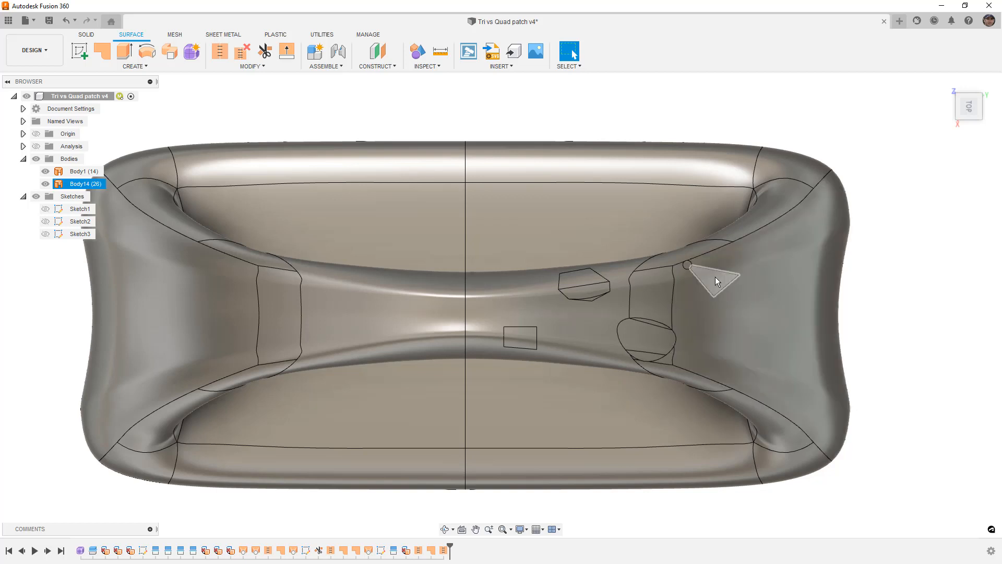
{"action": "scroll", "coordinate": [714, 278], "scroll_direction": "up", "scroll_amount": 3}
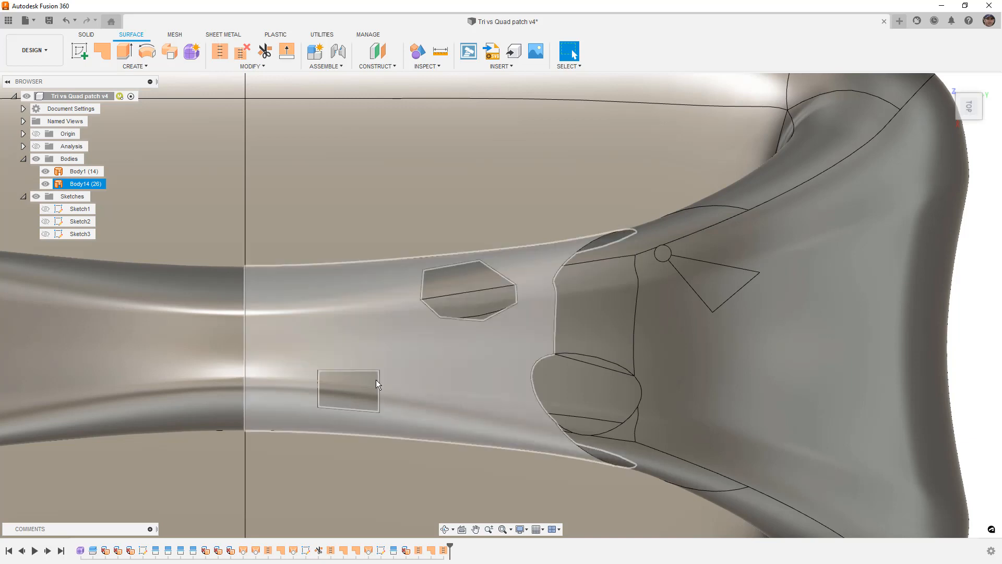
{"action": "scroll", "coordinate": [903, 327], "scroll_direction": "down", "scroll_amount": 3}
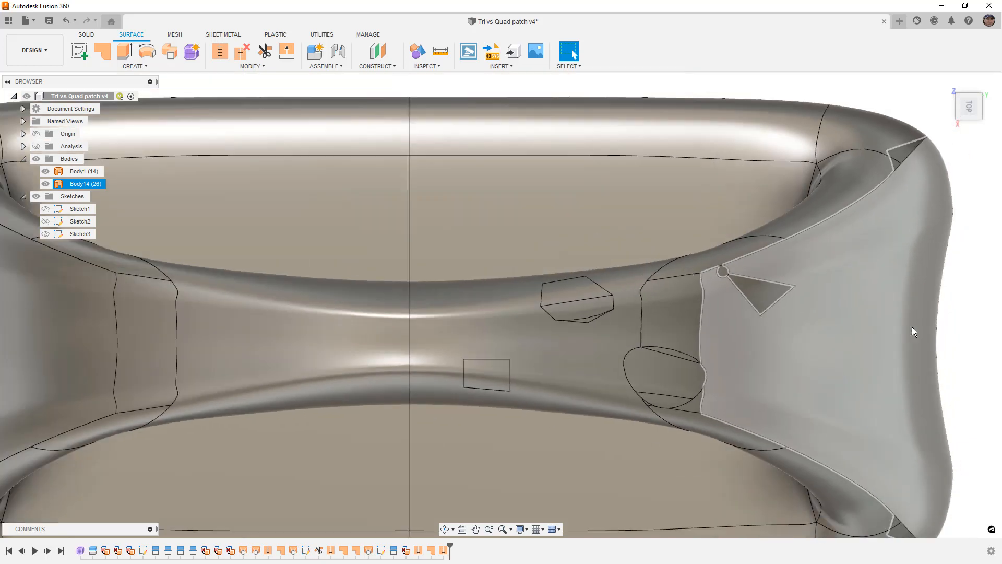
{"action": "left_click", "coordinate": [978, 270]}
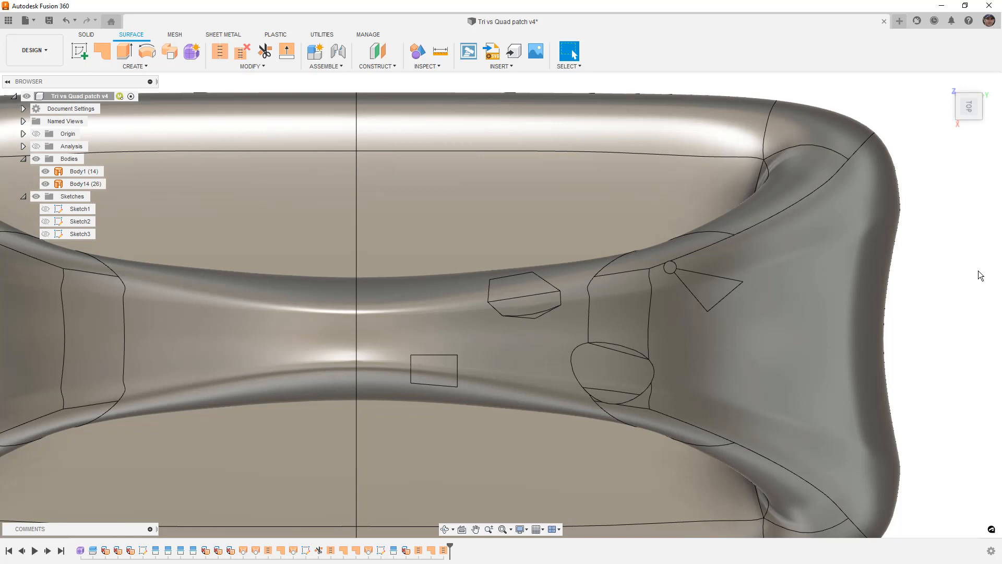
- Highlight the geometry created by the original form feature in the design history, and clear the selection
{"action": "left_click", "coordinate": [396, 310]}
{"action": "left_click", "coordinate": [80, 550]}
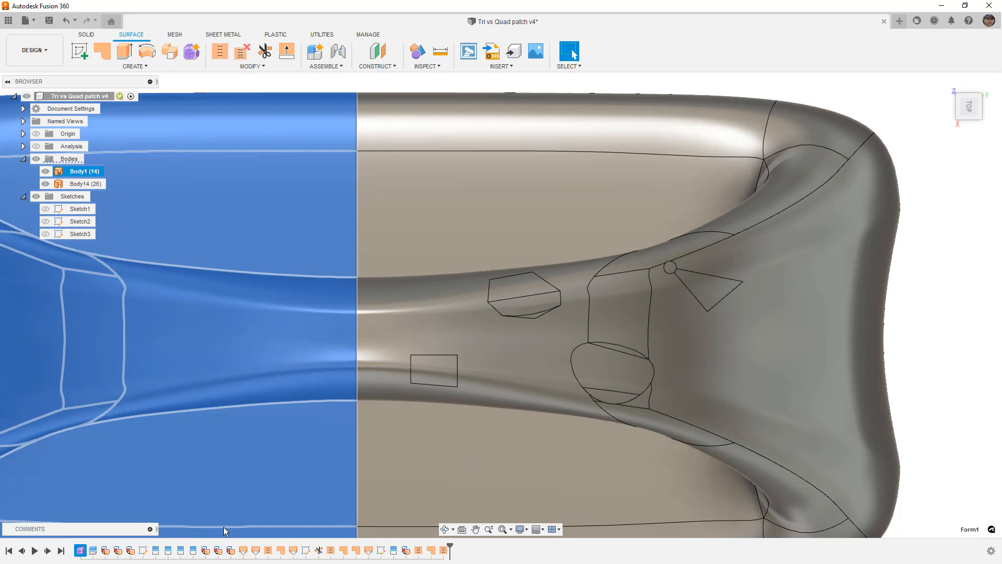
{"action": "scroll", "coordinate": [668, 397], "scroll_direction": "down", "scroll_amount": 5}
{"action": "left_click", "coordinate": [854, 378]}
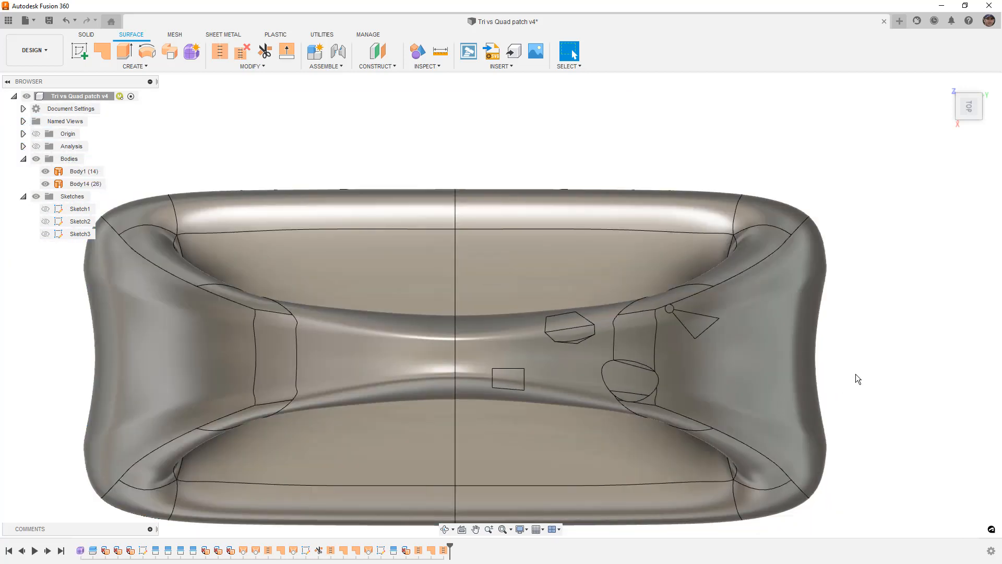
- Examine the surface flow across the handle and its filled openings from the right side and from oblique angles above
{"action": "left_click", "coordinate": [969, 124]}
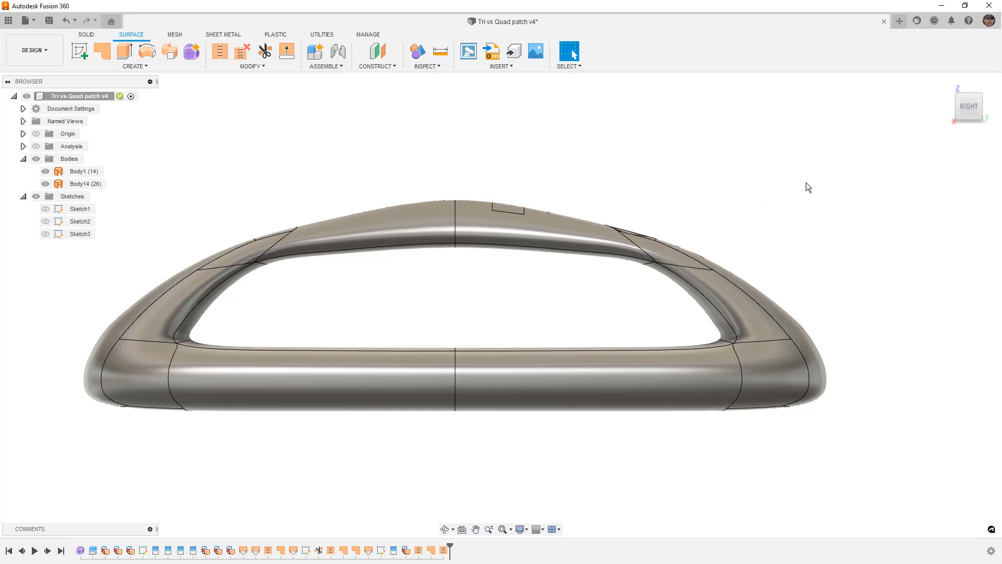
{"action": "scroll", "coordinate": [663, 256], "scroll_direction": "up", "scroll_amount": 4}
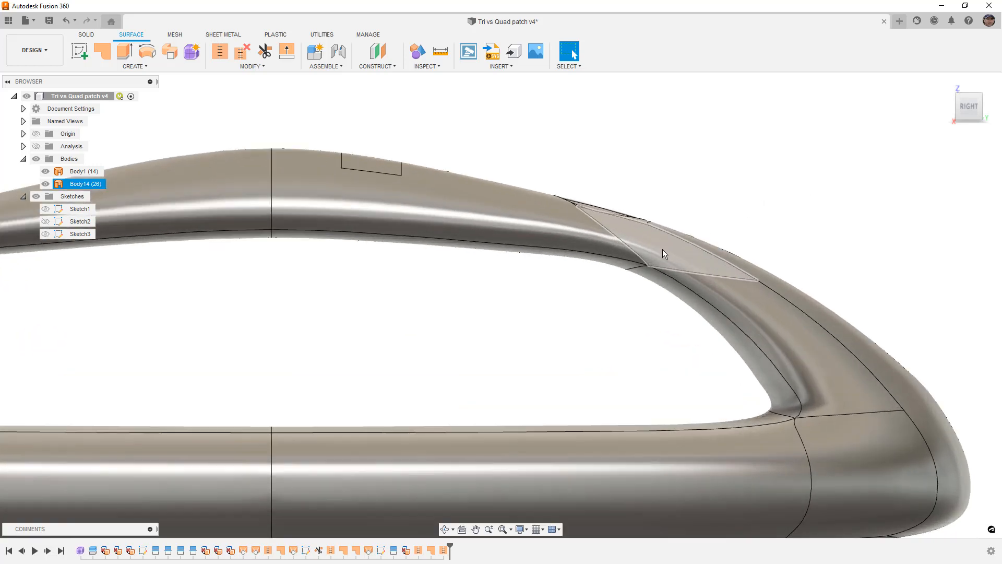
{"action": "middle_click_drag", "start_coordinate": [679, 221], "coordinate": [728, 144], "text": "shift"}
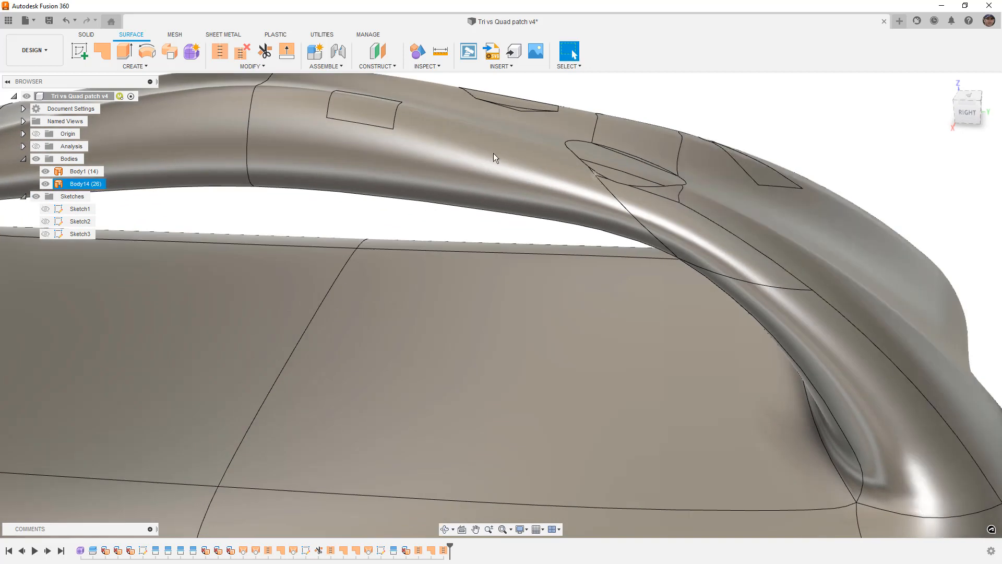
{"action": "scroll", "coordinate": [691, 239], "scroll_direction": "down", "scroll_amount": 5}
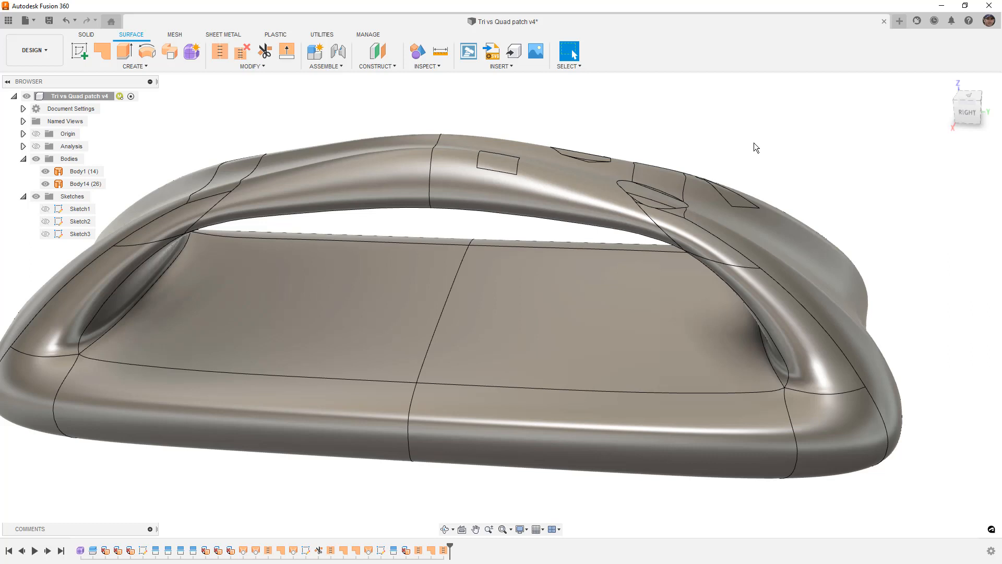
{"action": "scroll", "coordinate": [652, 242], "scroll_direction": "down", "scroll_amount": 5}
{"action": "middle_click_drag", "start_coordinate": [651, 242], "coordinate": [645, 277], "text": "shift"}
{"action": "middle_click_drag", "start_coordinate": [678, 166], "coordinate": [657, 186]}
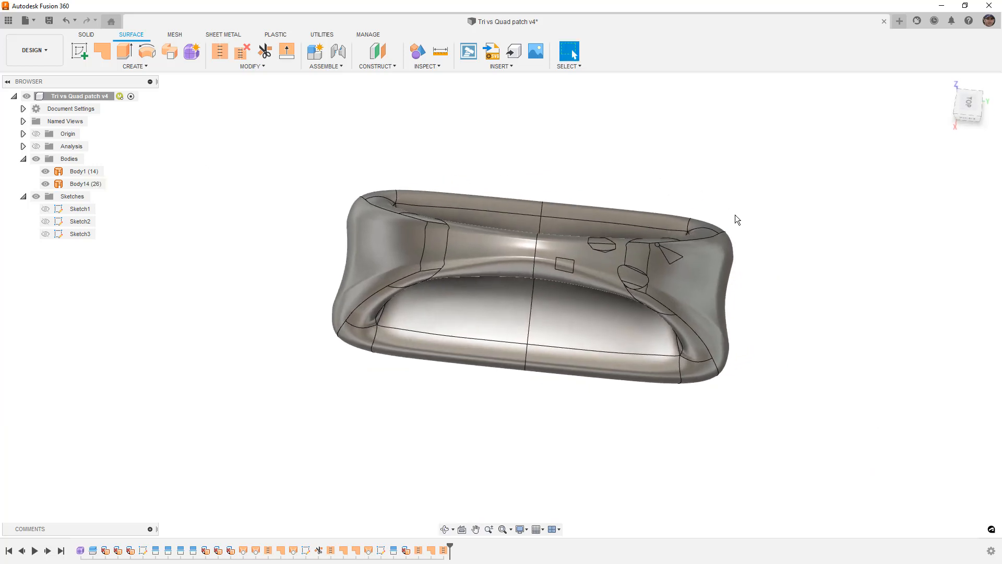
{"action": "scroll", "coordinate": [756, 224], "scroll_direction": "up", "scroll_amount": 3}
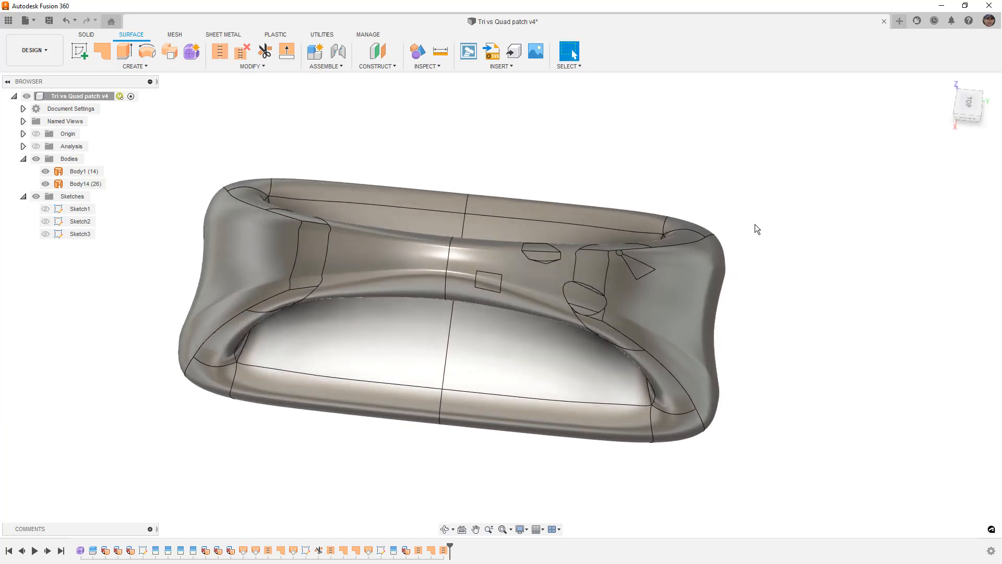